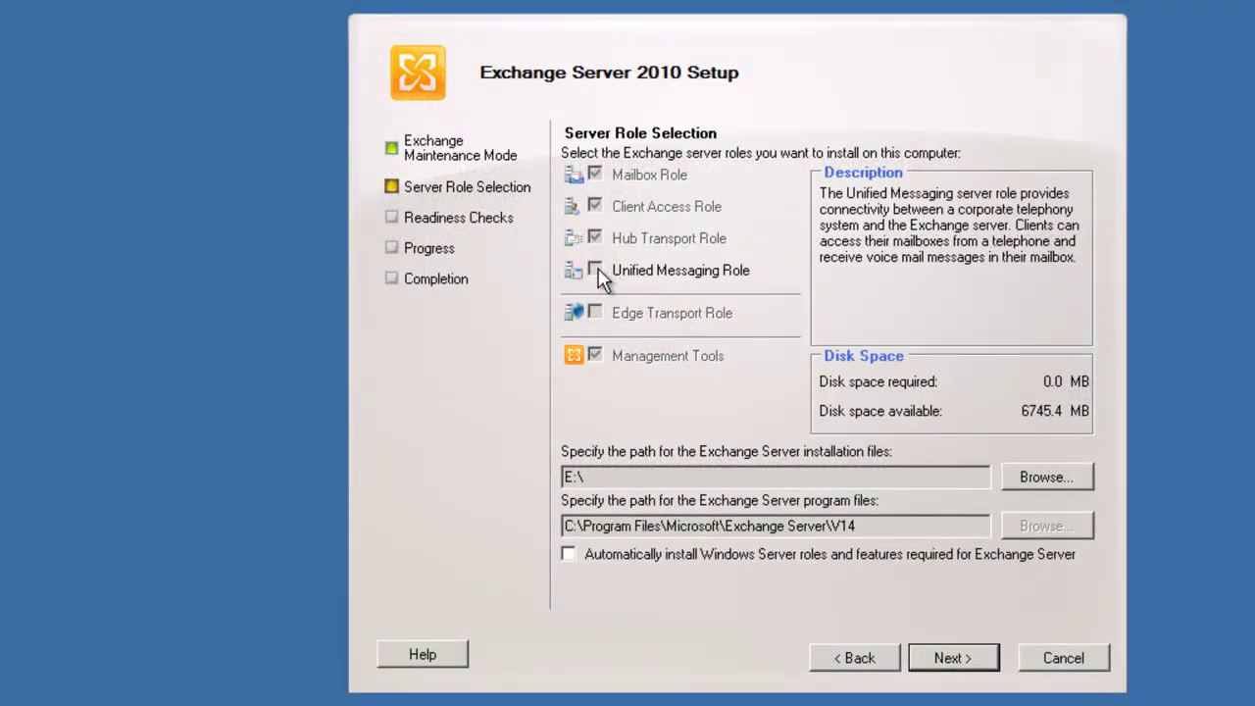
- Add the Unified Messaging Role to the Exchange server, install it after the readiness checks, and close the setup
left_click(595, 270)
left_click(941, 659)
left_click(942, 659)
left_click(942, 658)
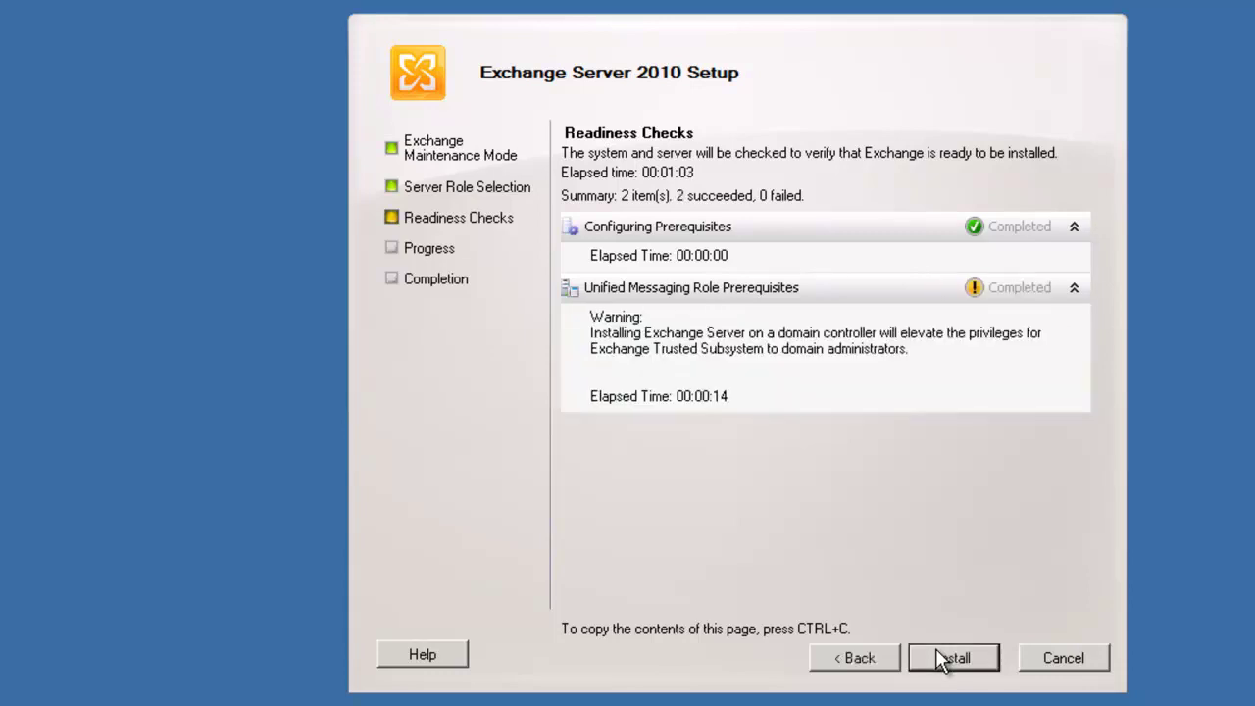
left_click(941, 659)
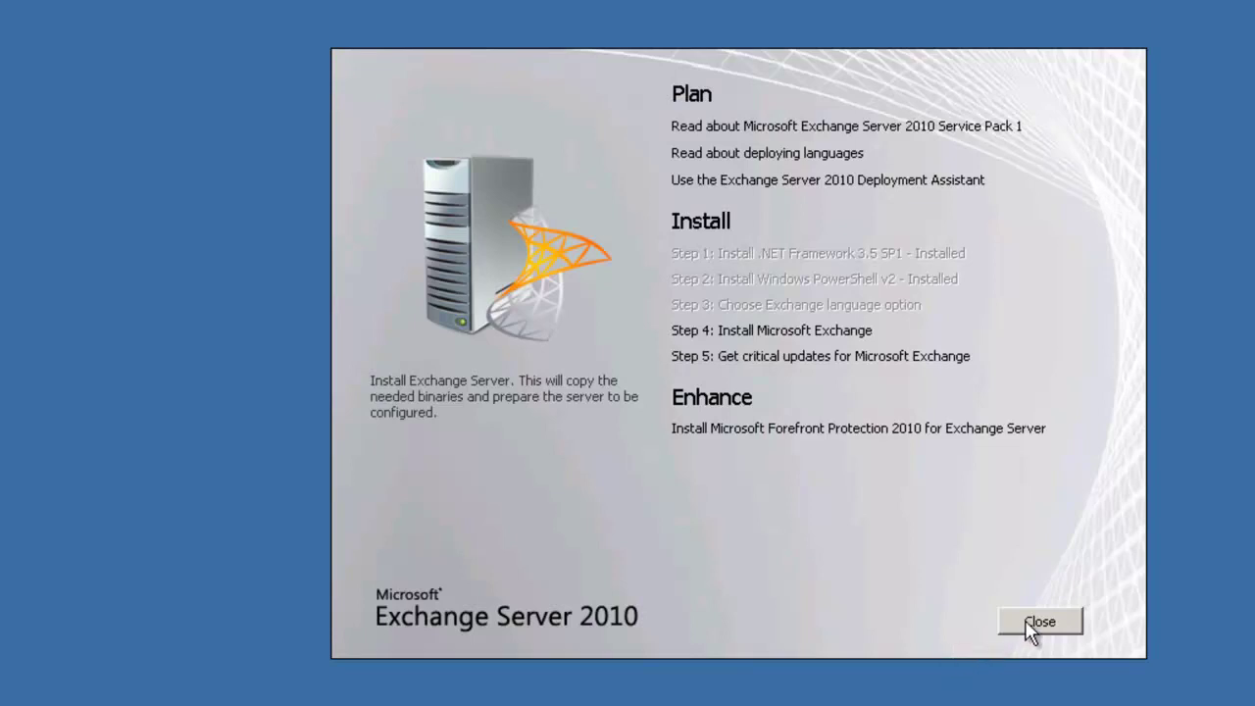
left_click(1037, 622)
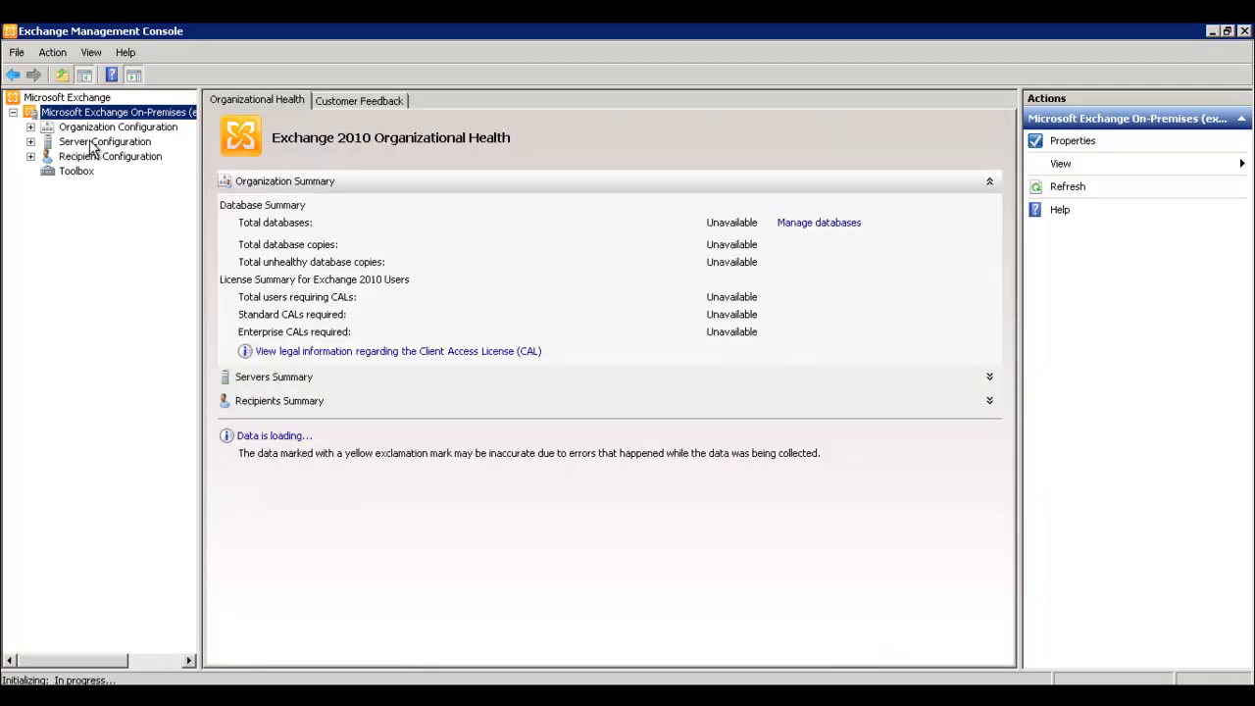
- In the organization's Unified Messaging configuration, define a new UM dial plan named IP Office with 4-digit extensions and country/region code 1
left_click(93, 127)
left_click(30, 127)
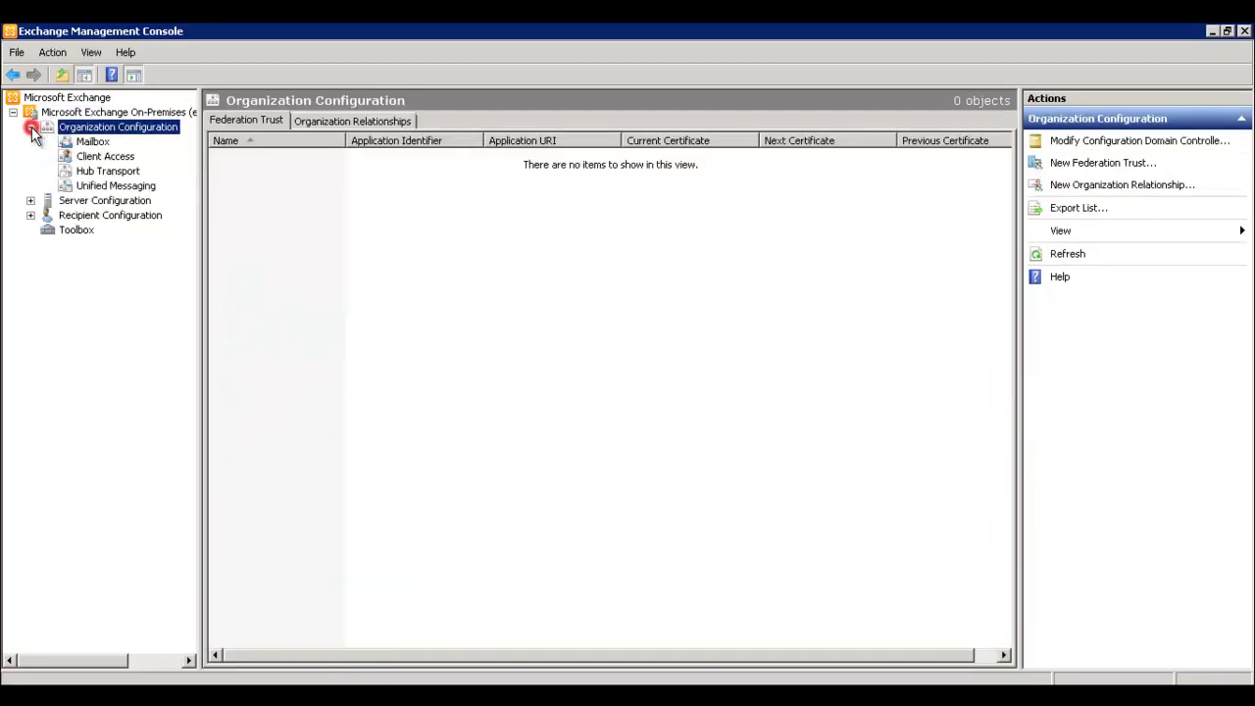
left_click(115, 186)
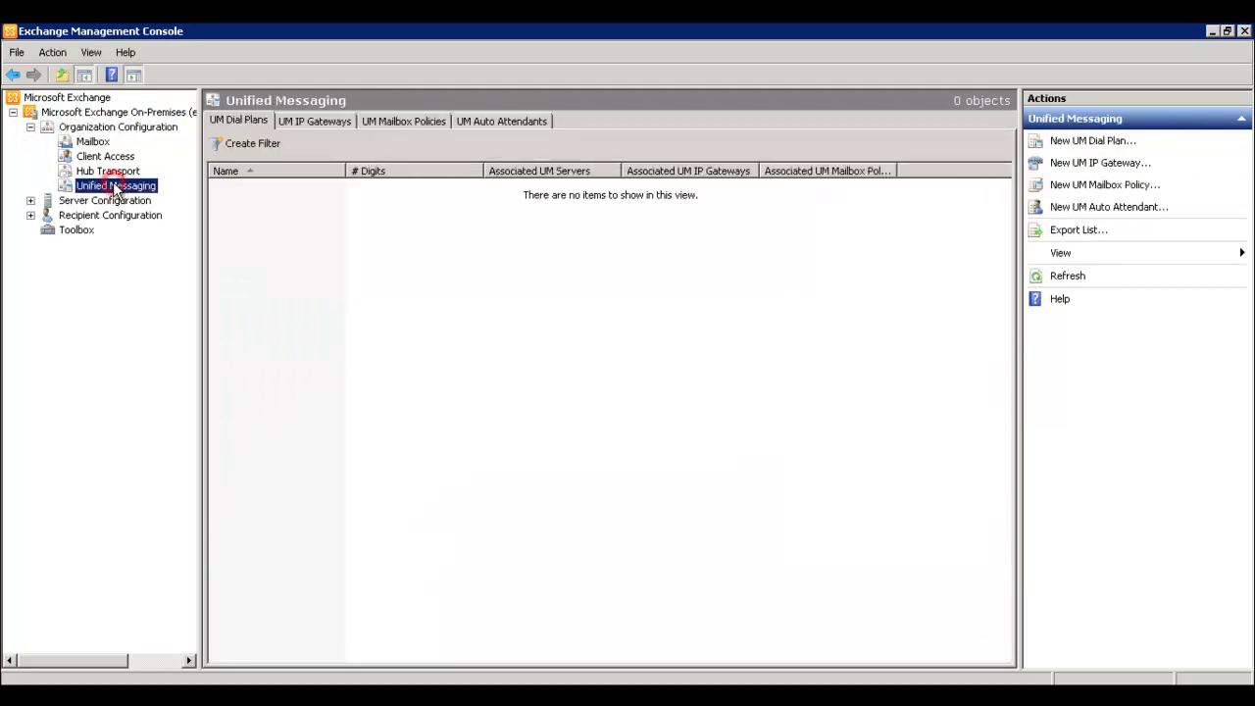
left_click(1074, 142)
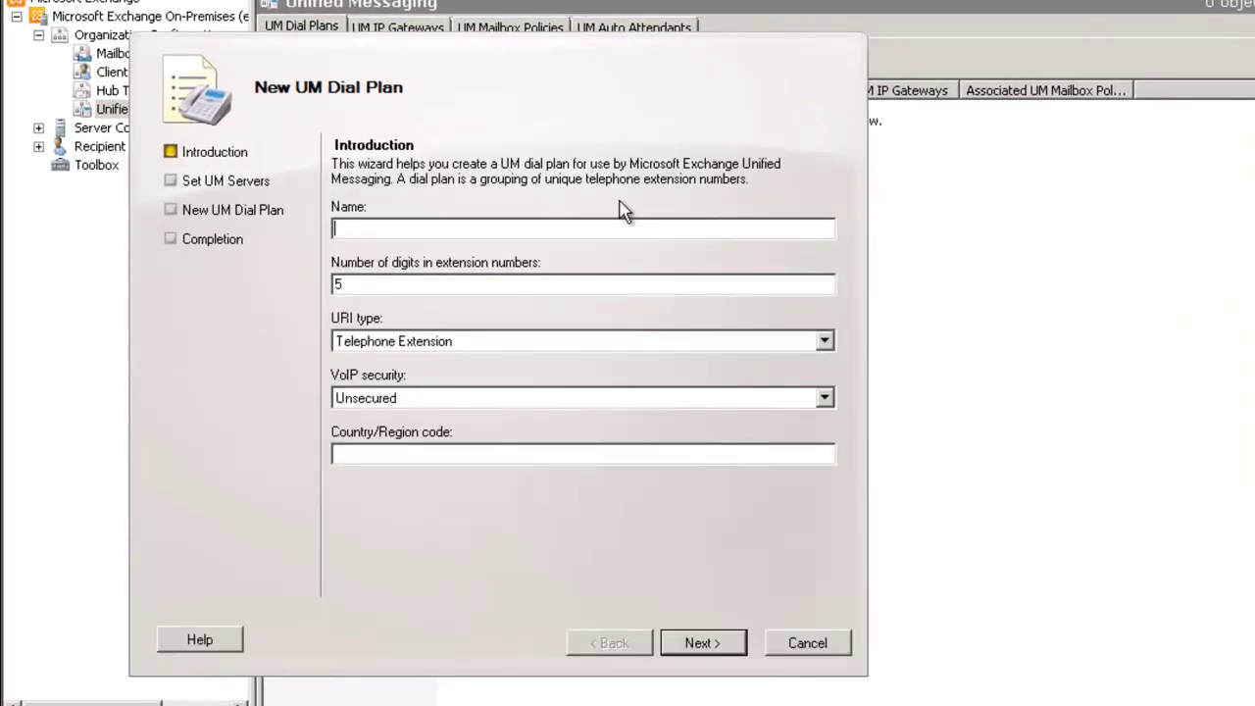
type("IP Office")
double_click(337, 284)
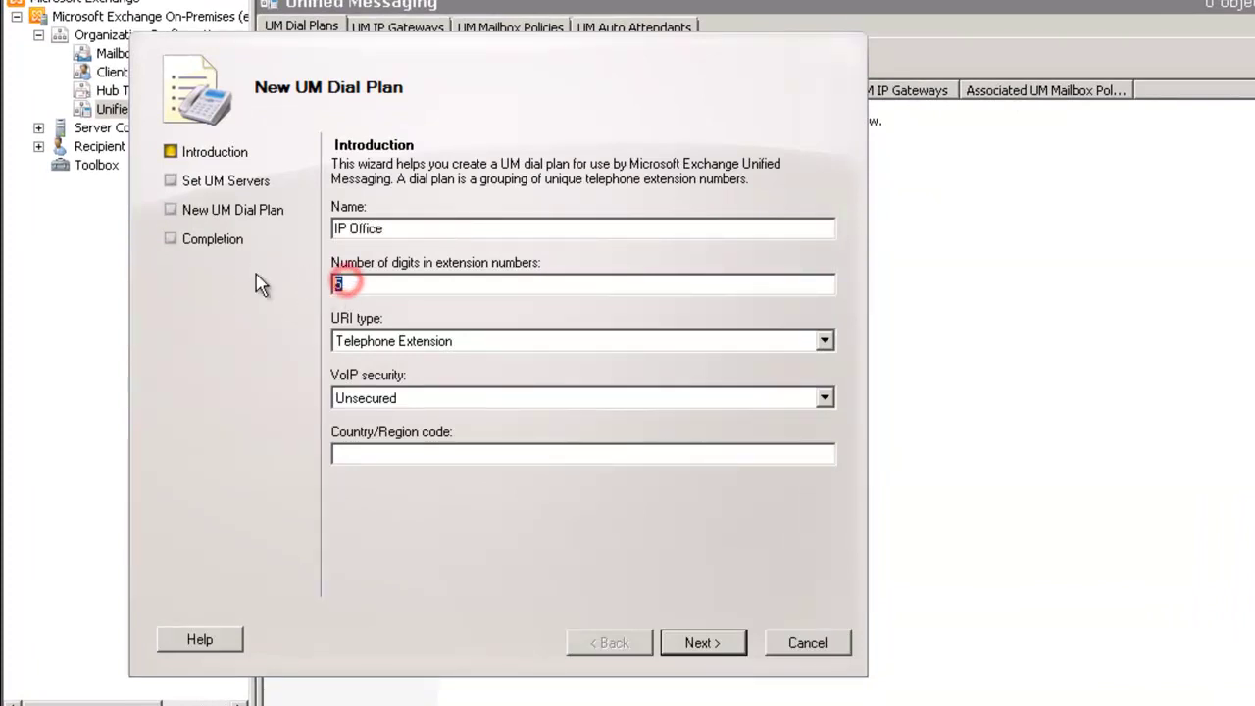
key("BackSpace")
type("4")
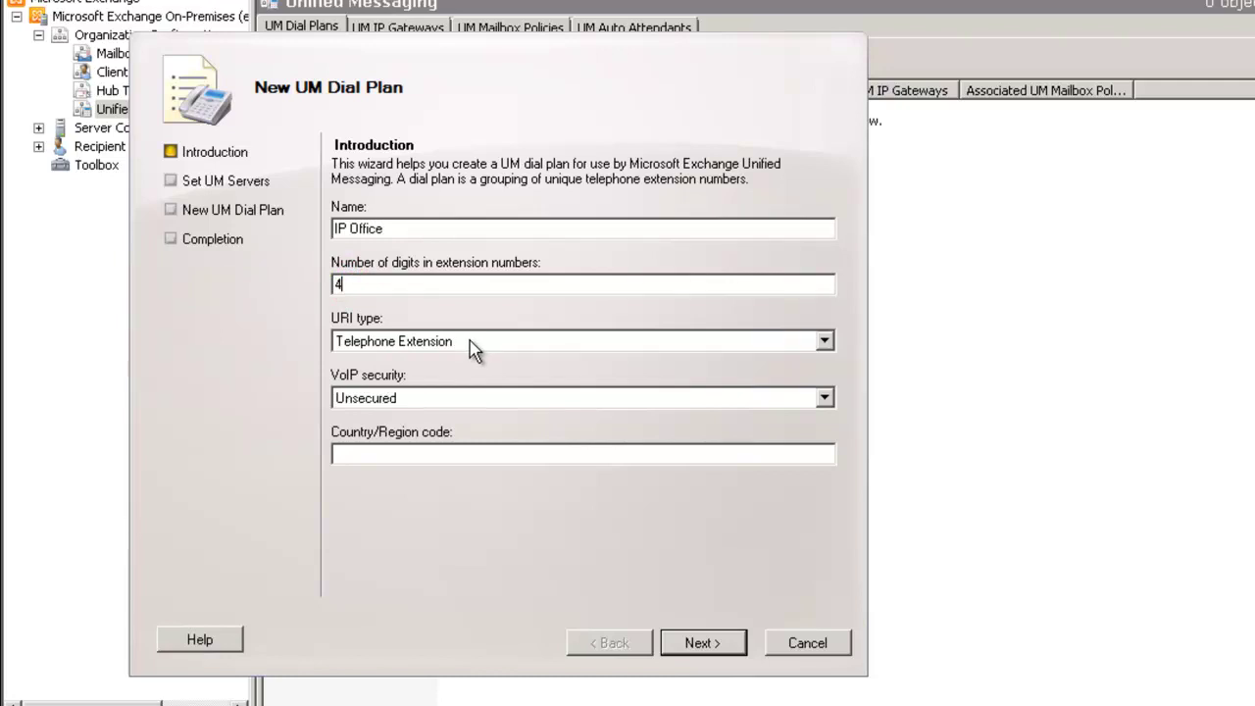
left_click(382, 455)
type("1")
left_click(702, 643)
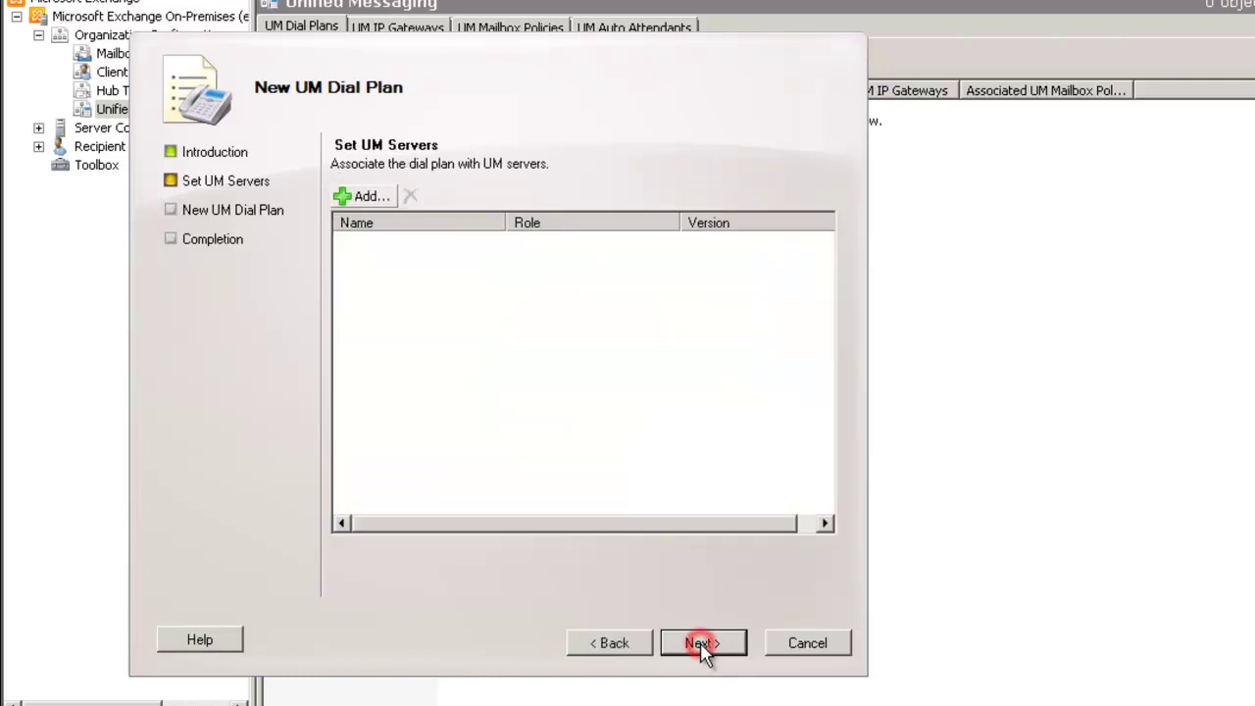
- Associate the UM server EX2K10 with the dial plan and create the plan
left_click(369, 197)
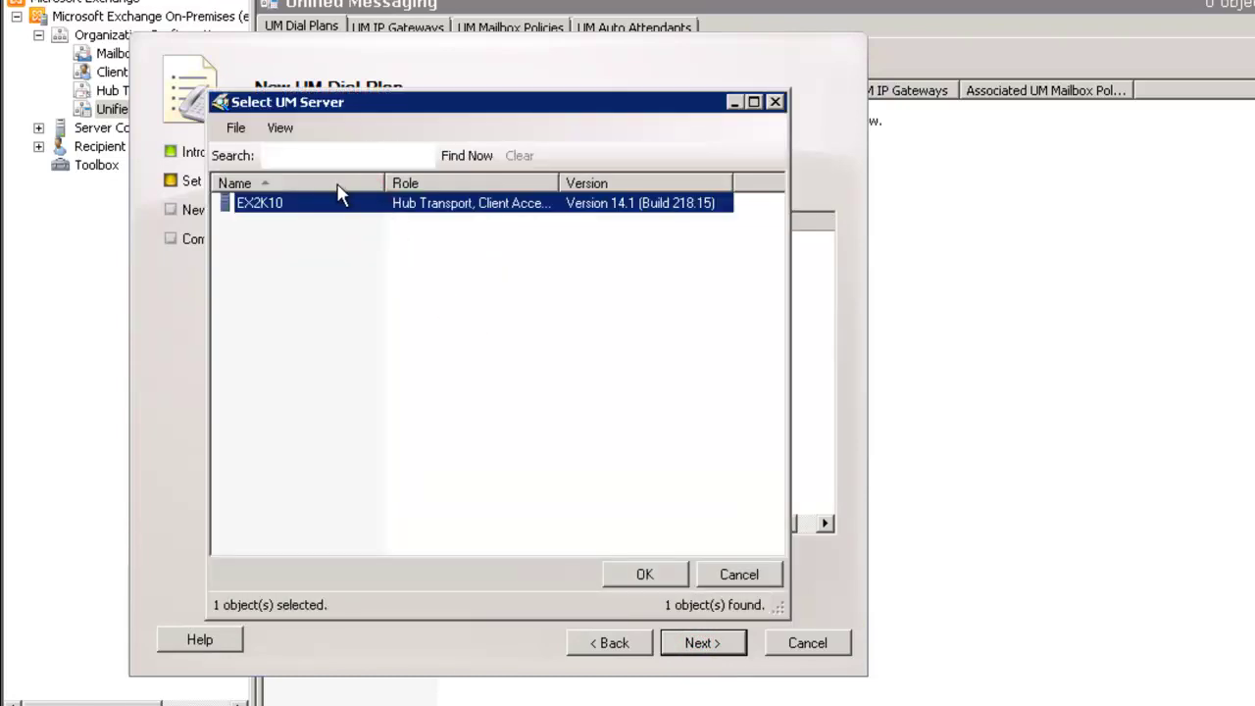
left_click(648, 575)
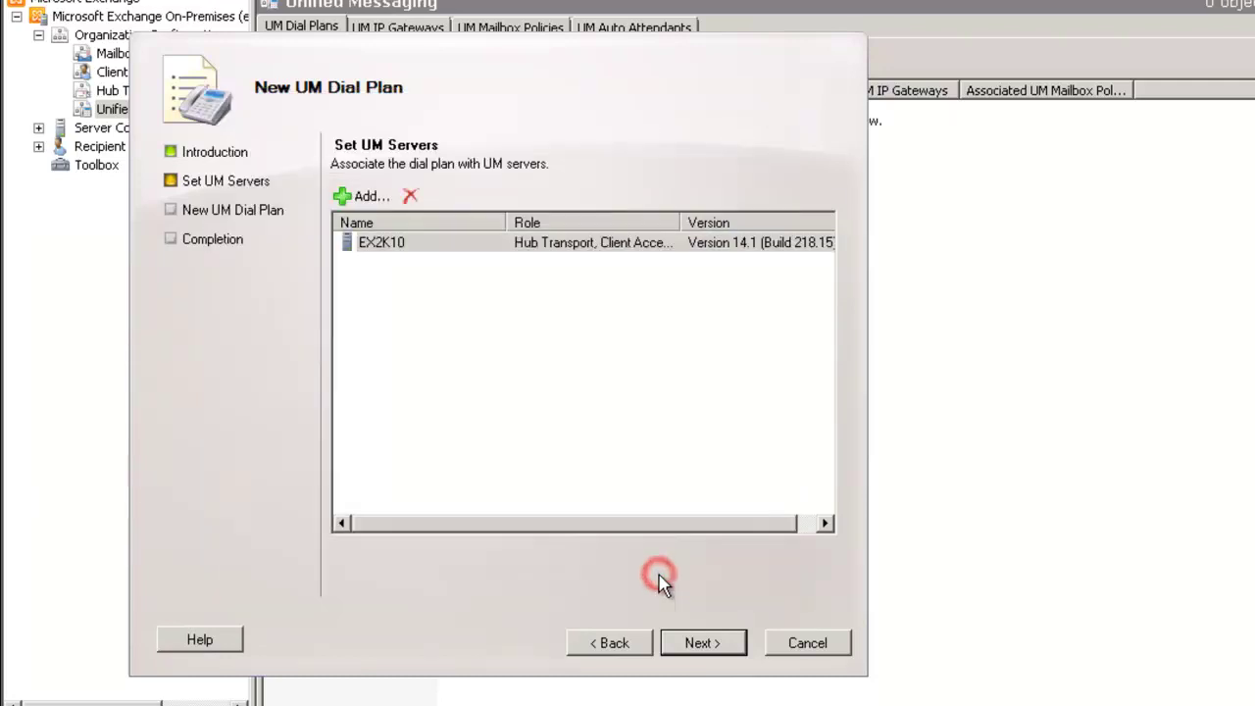
left_click(702, 643)
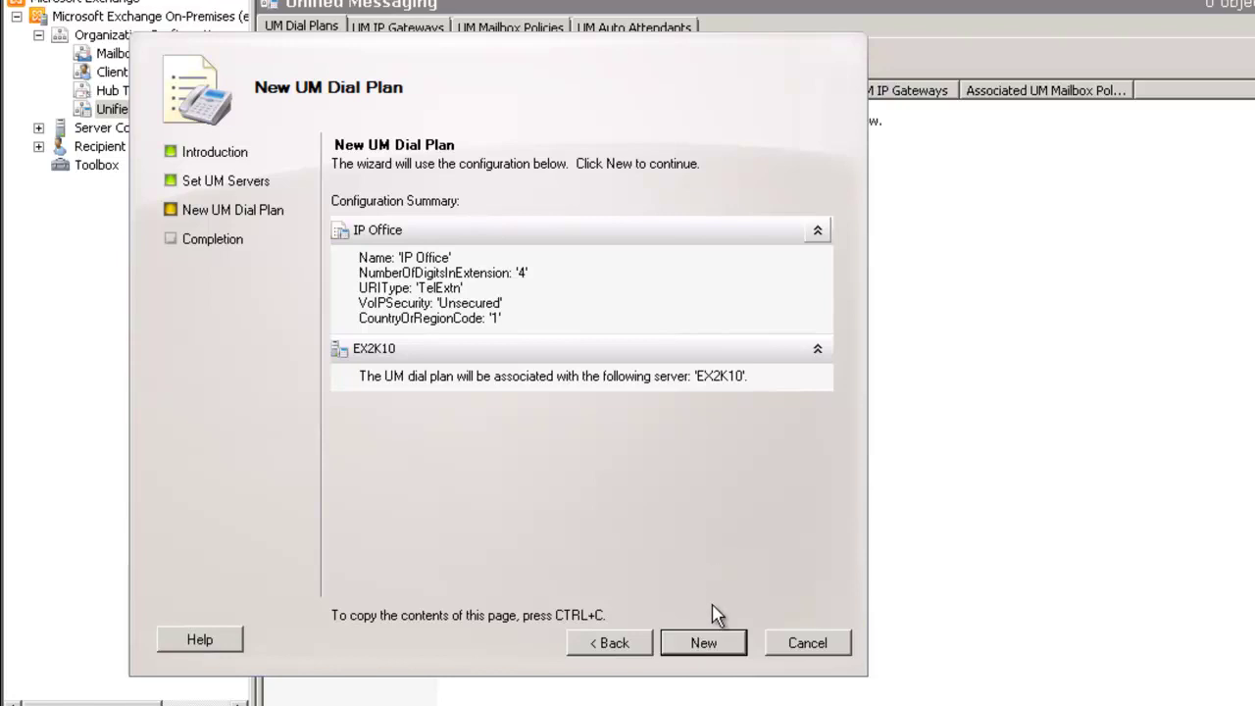
left_click(715, 642)
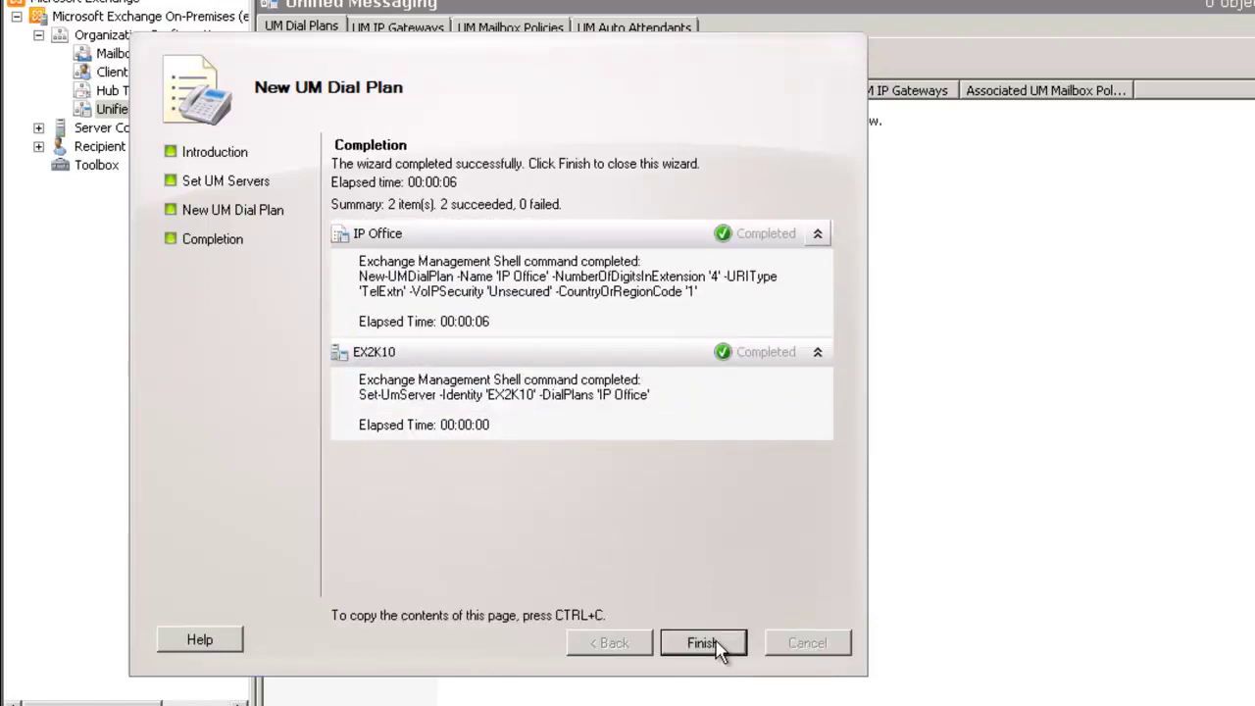
left_click(719, 652)
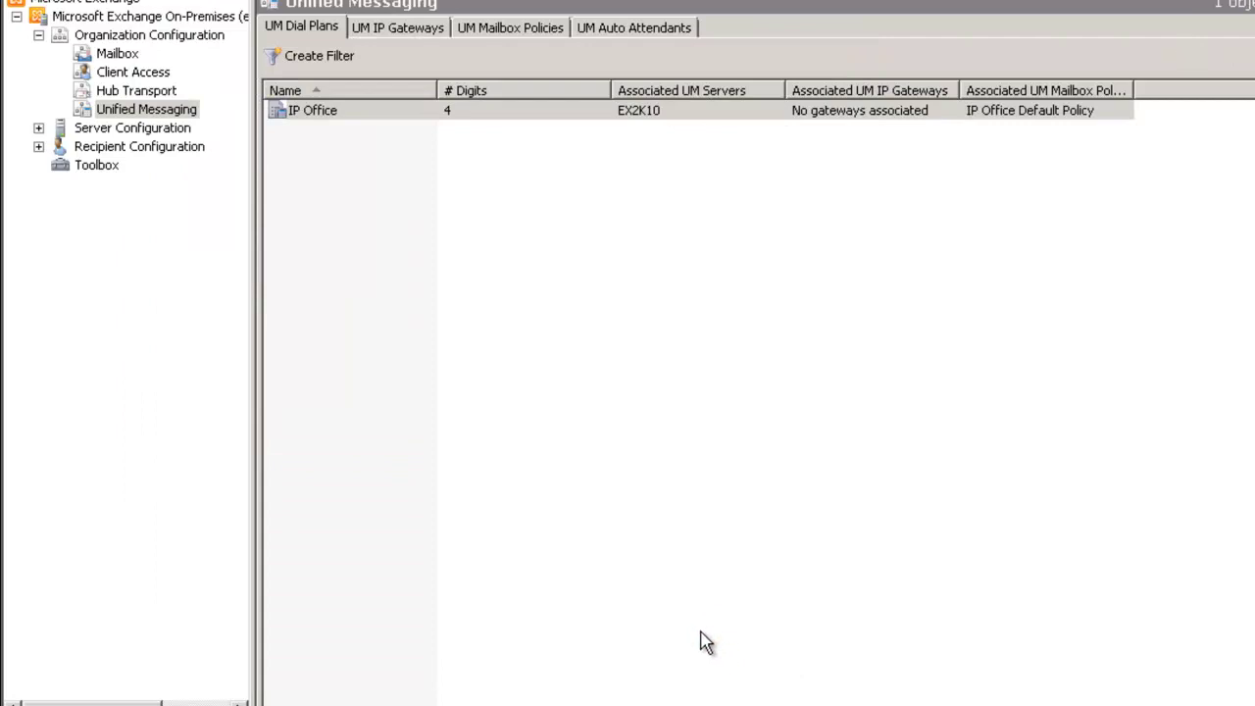
left_click(477, 115)
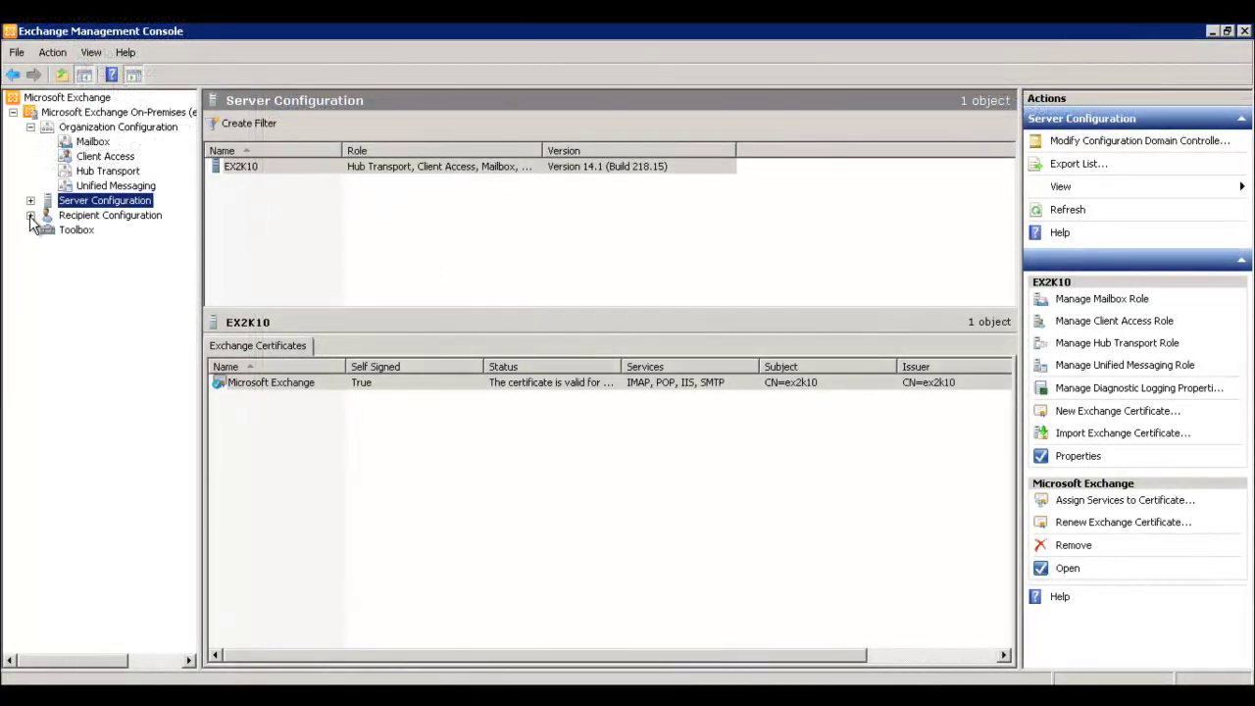
- Start enabling Unified Messaging for the Finance user's recipient mailbox, using IP Office Default Policy and an automatically generated PIN
left_click(31, 216)
left_click(83, 231)
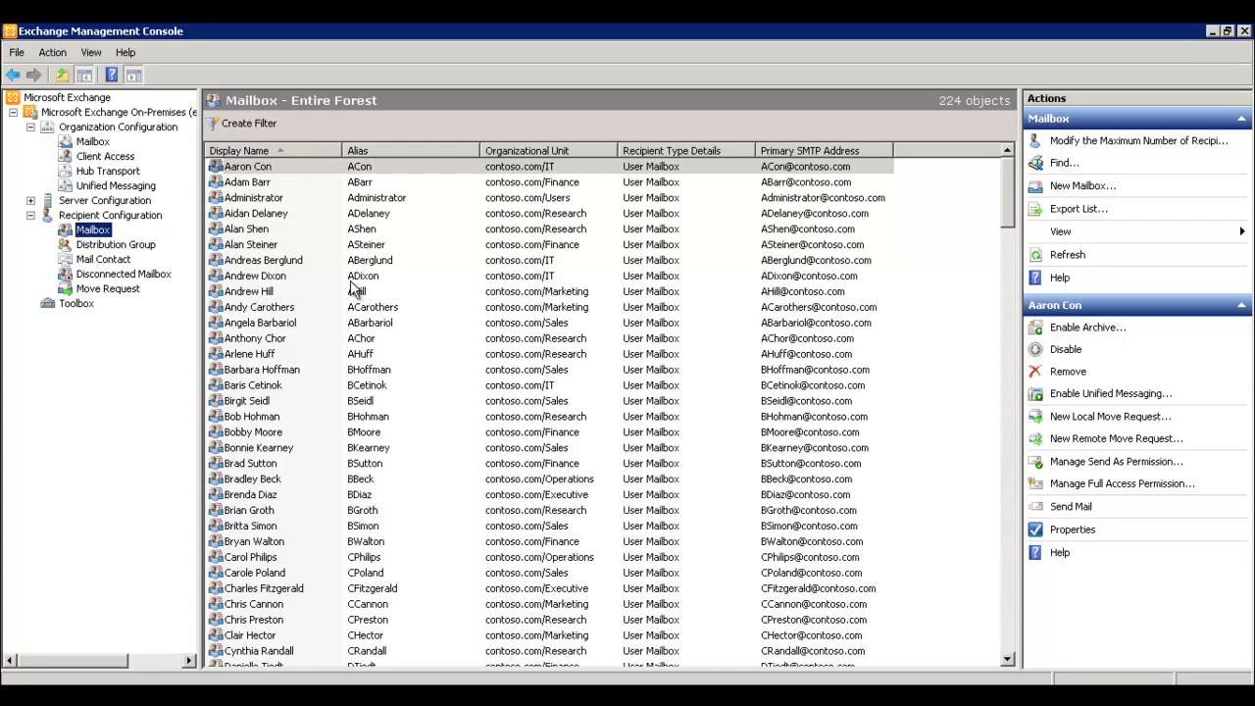
left_click(1007, 660)
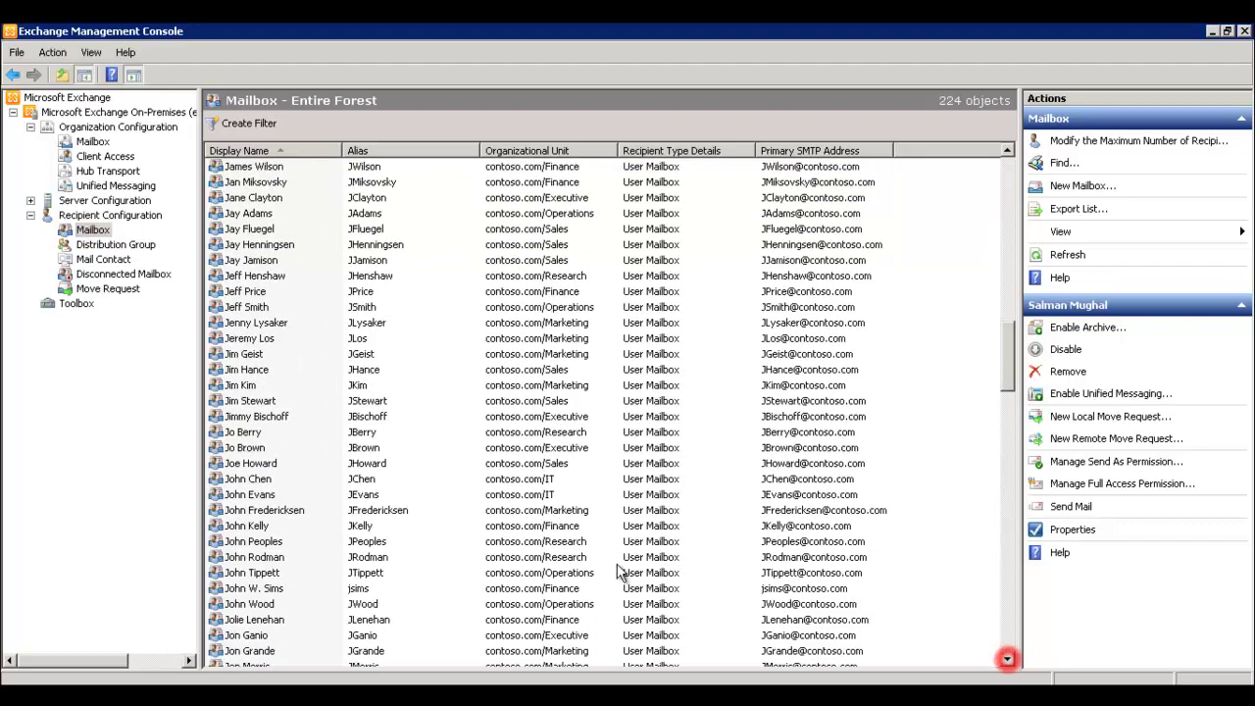
left_click(255, 588)
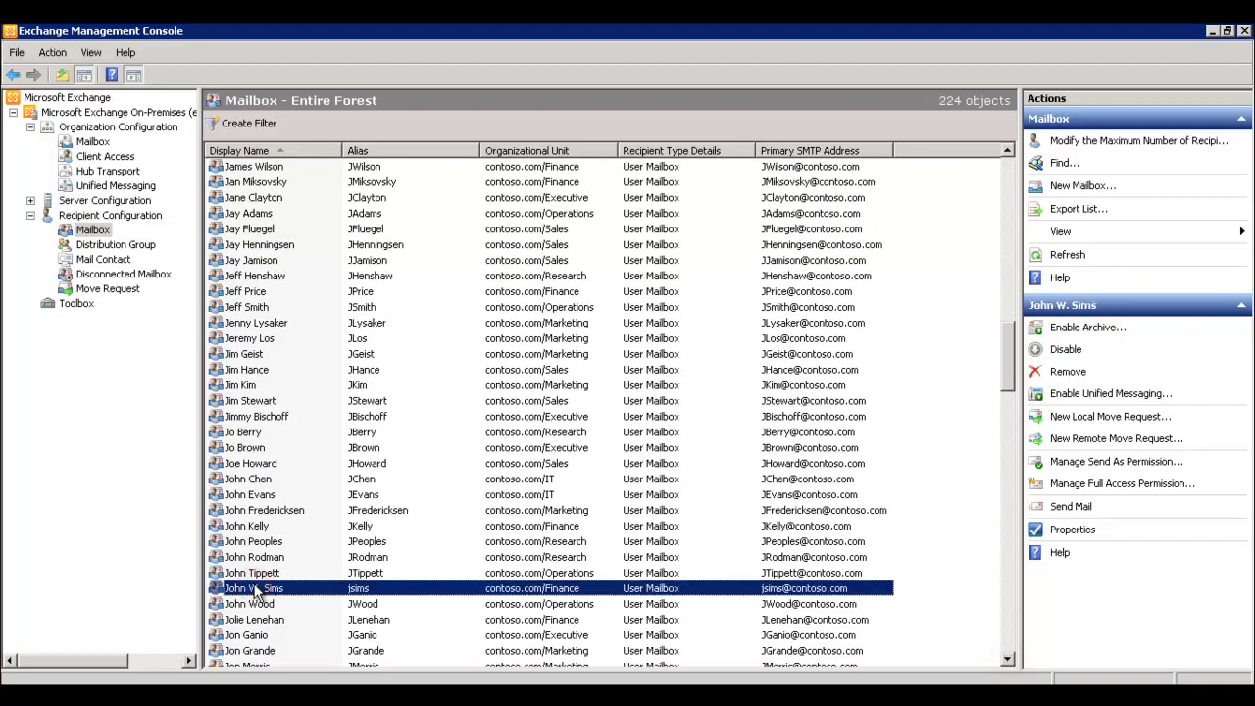
right_click(255, 589)
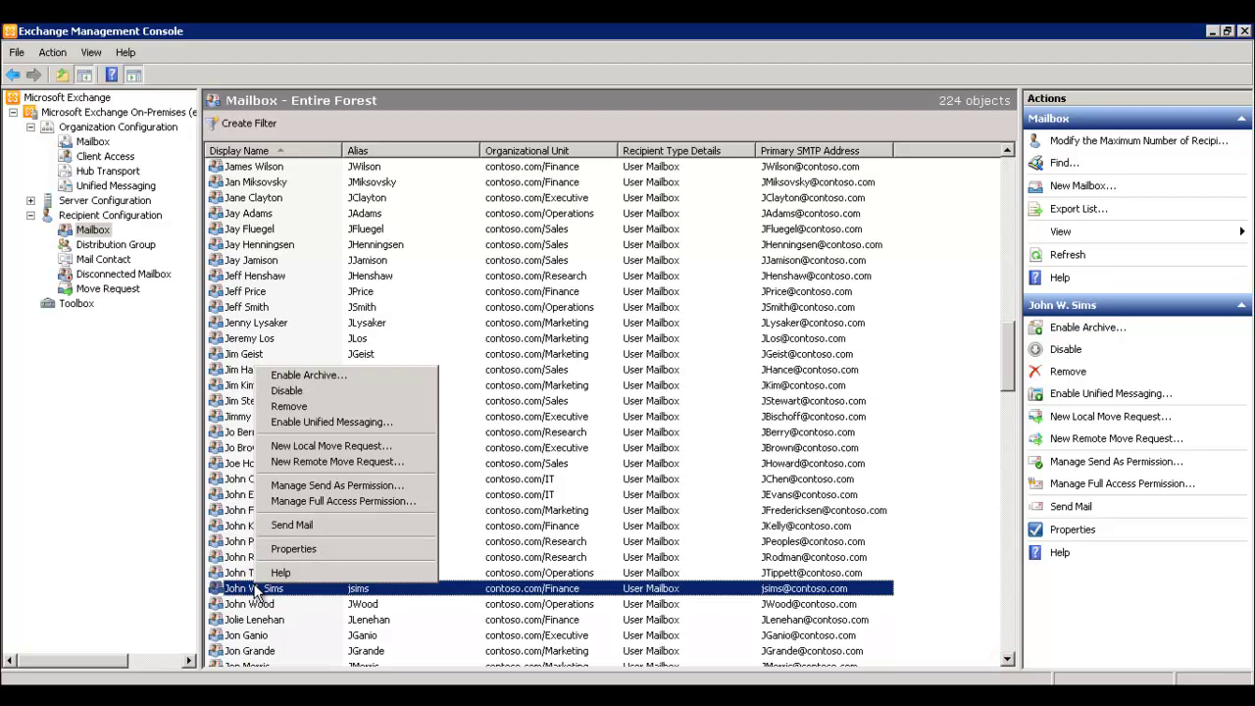
left_click(416, 424)
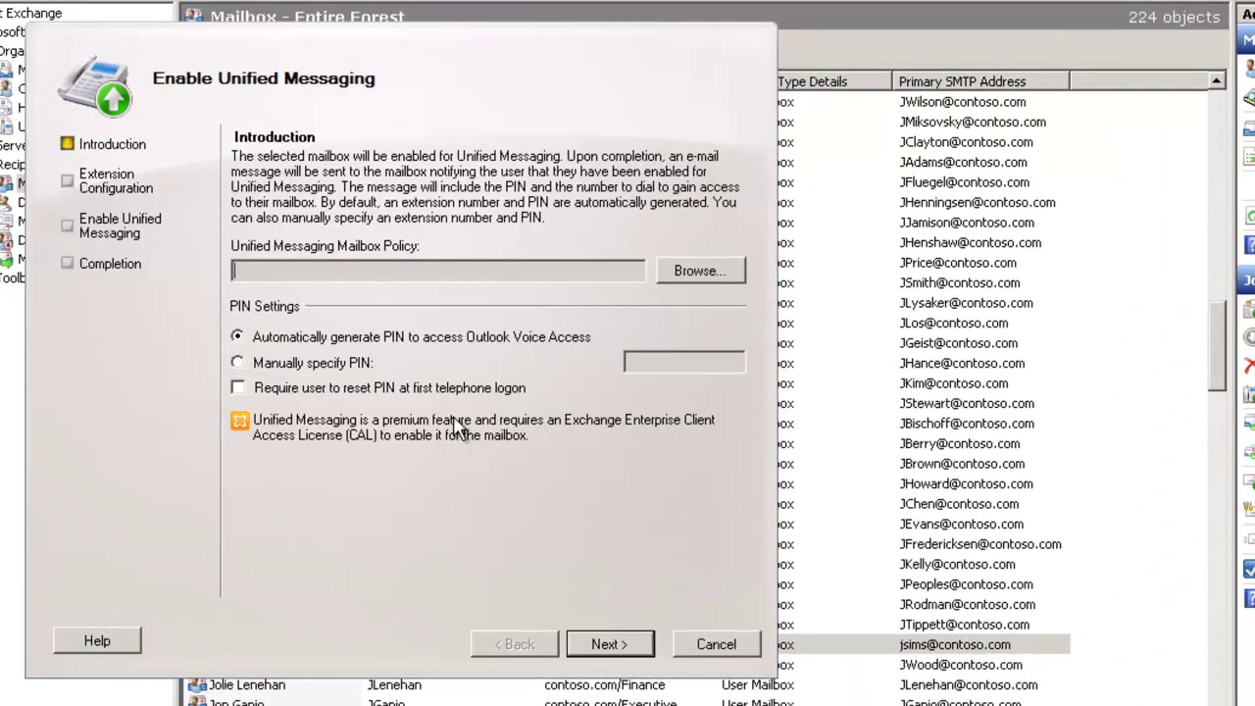
left_click(692, 277)
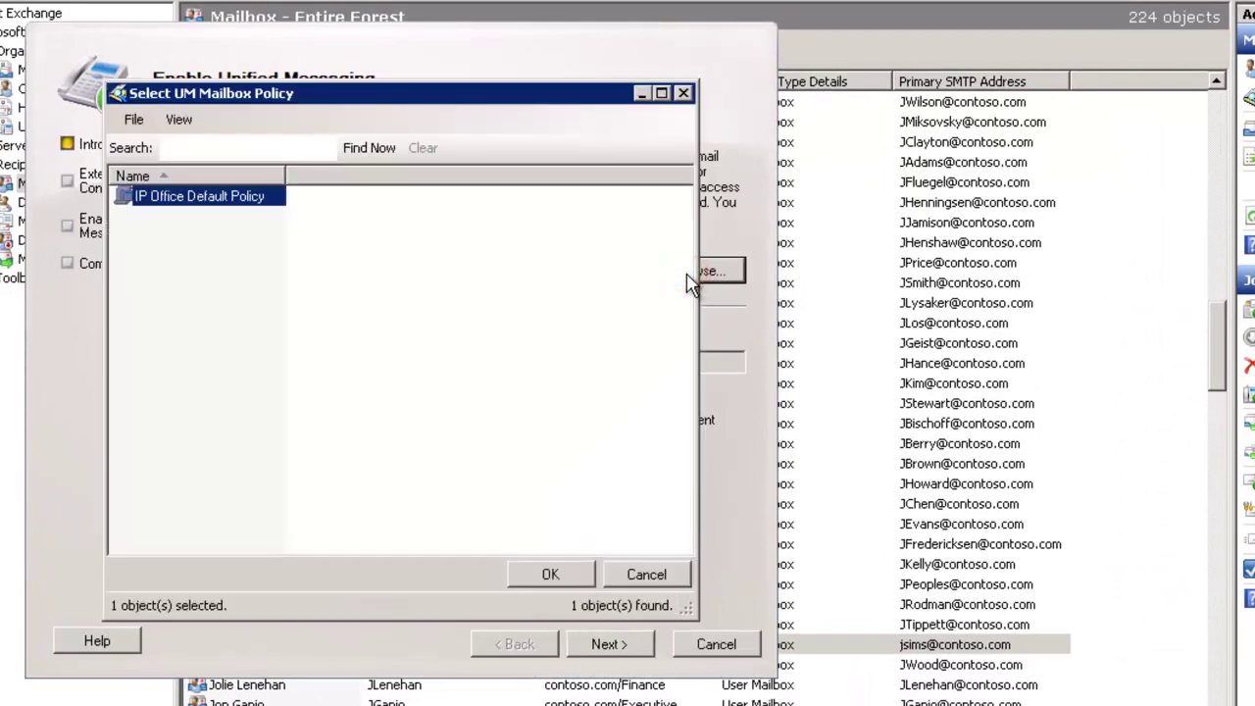
double_click(199, 193)
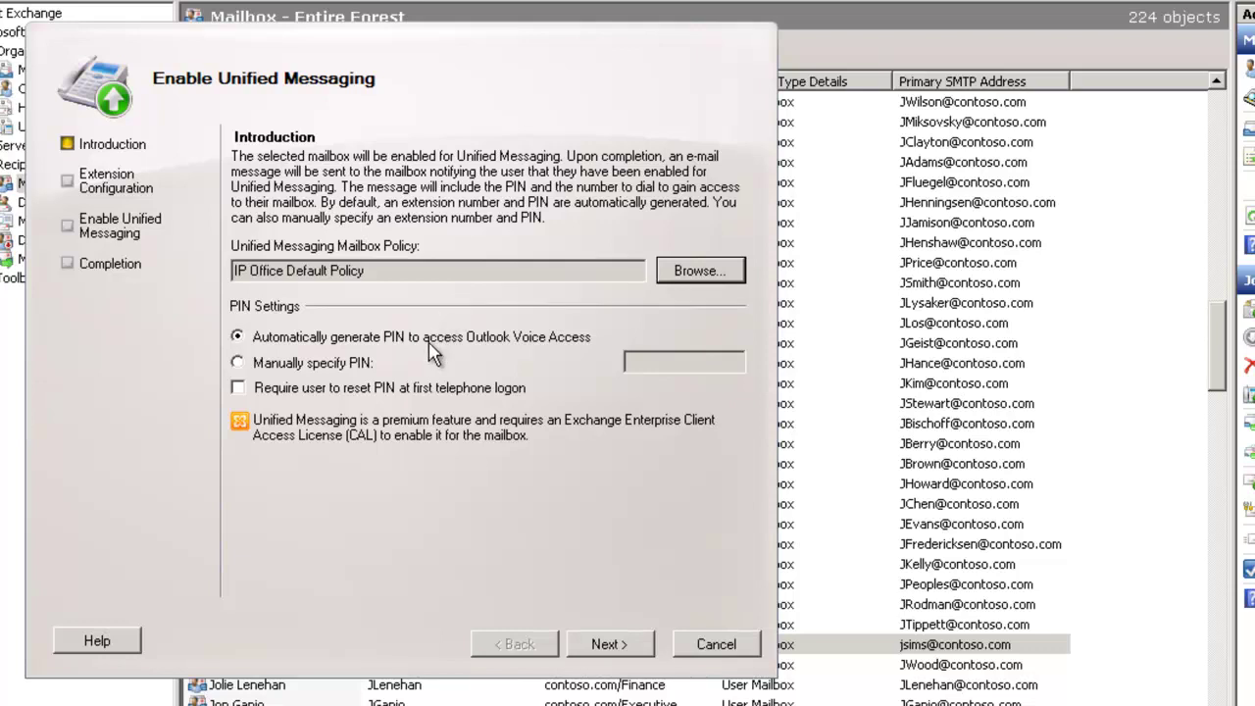
left_click(608, 643)
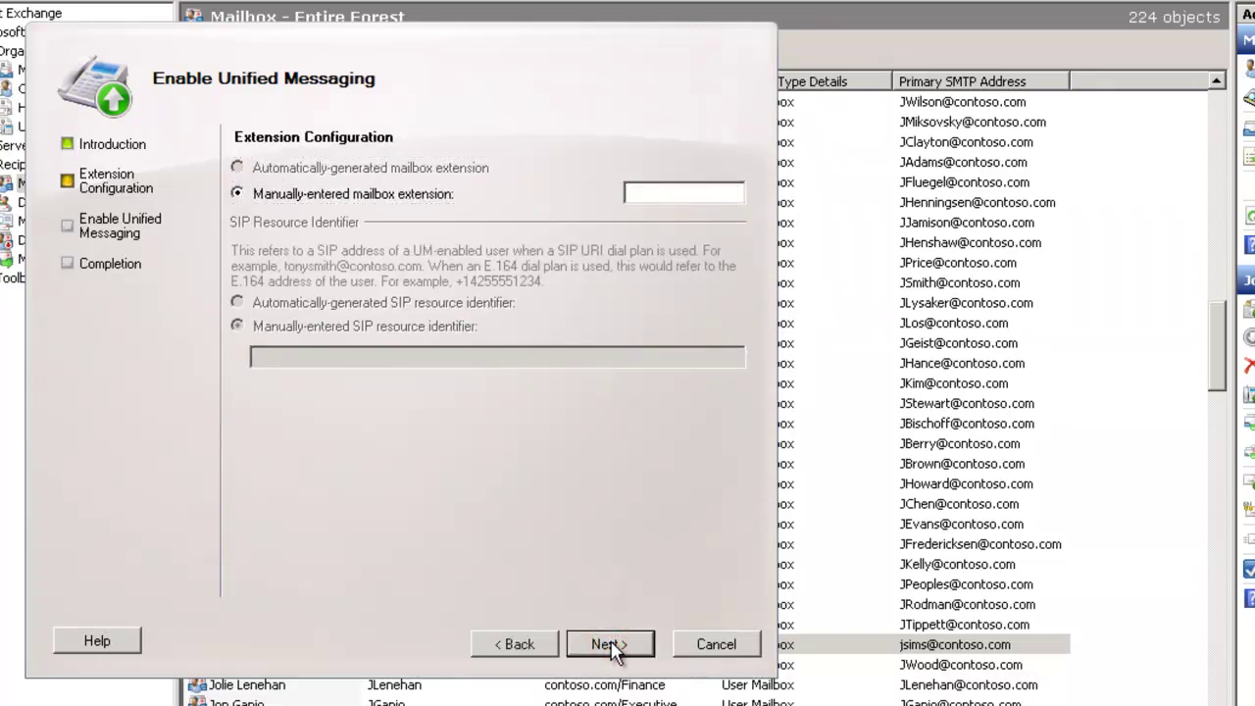
- Assign mailbox extension 8006 manually and finish enabling the mailbox for Unified Messaging
left_click(661, 192)
type("8006")
left_click(627, 646)
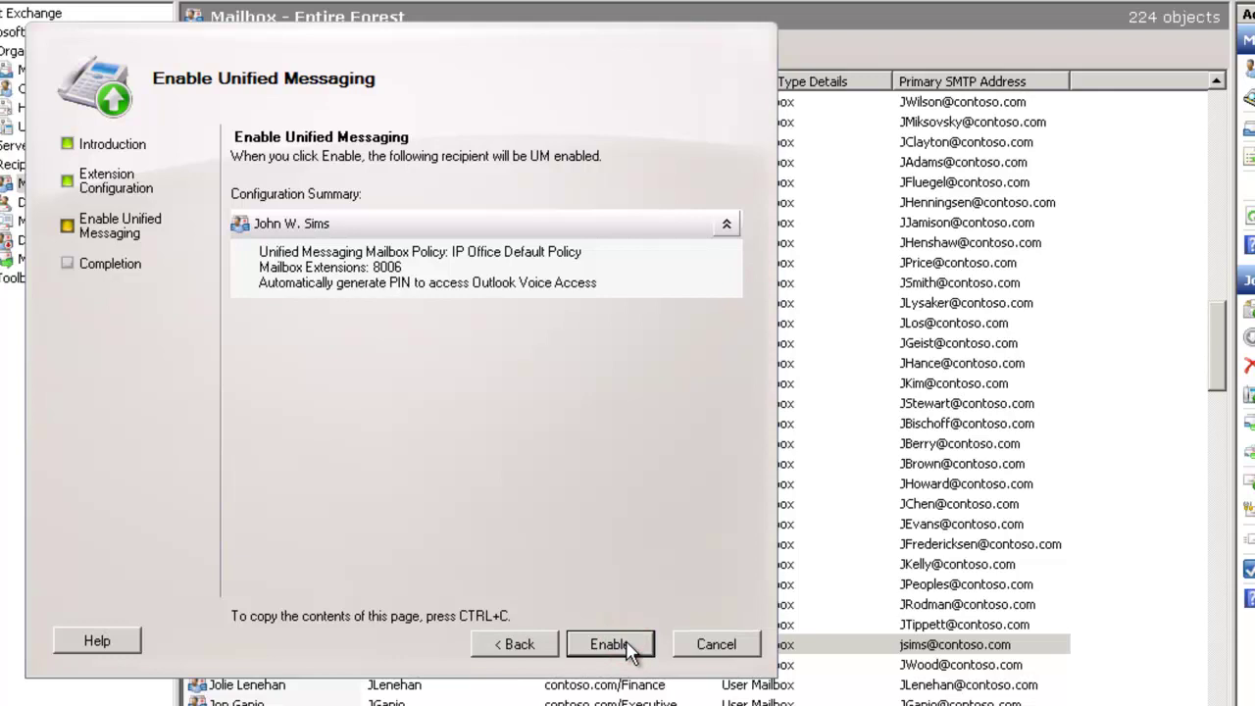
left_click(609, 644)
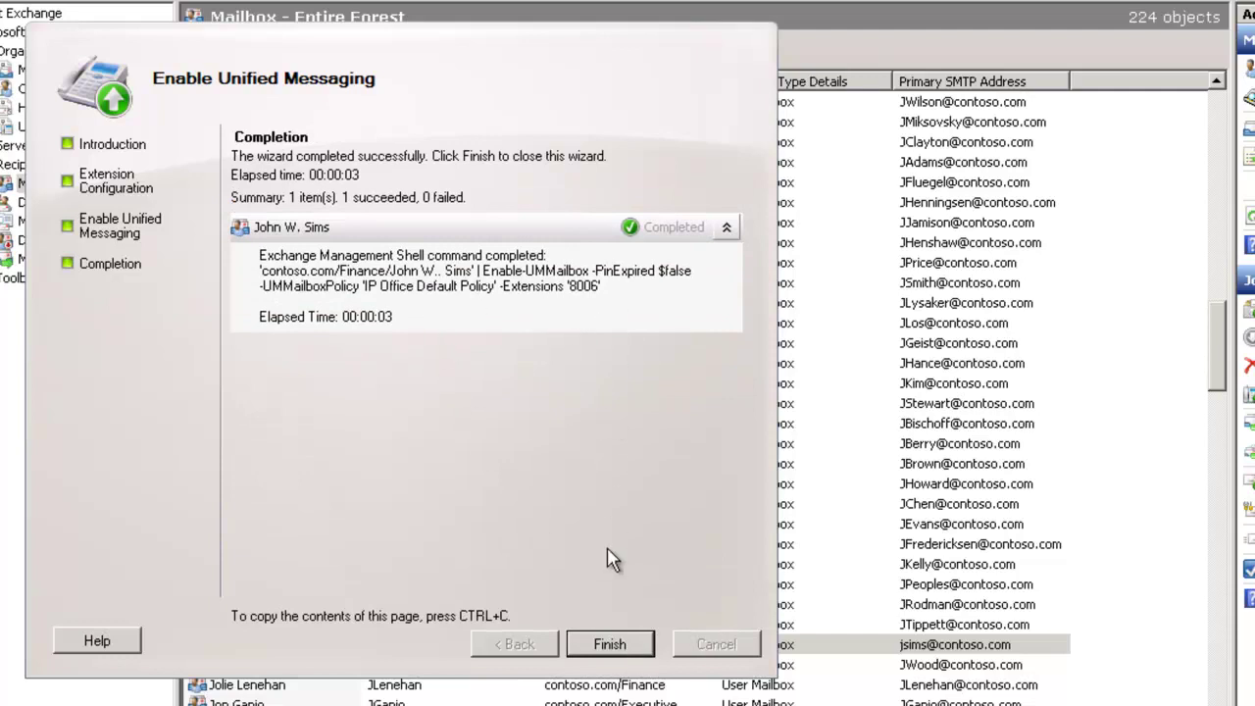
left_click(619, 646)
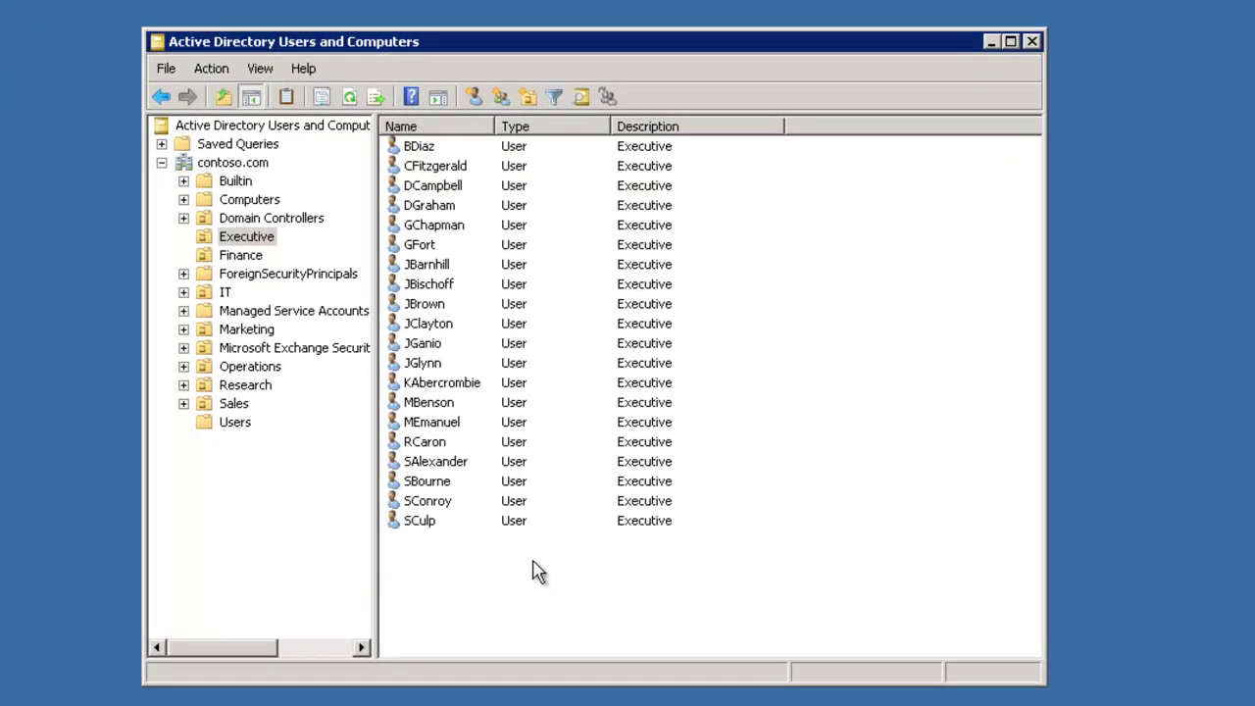
- In Active Directory Users and Computers, start a new user in the Users container with first name and logon name voicemail
left_click(249, 432)
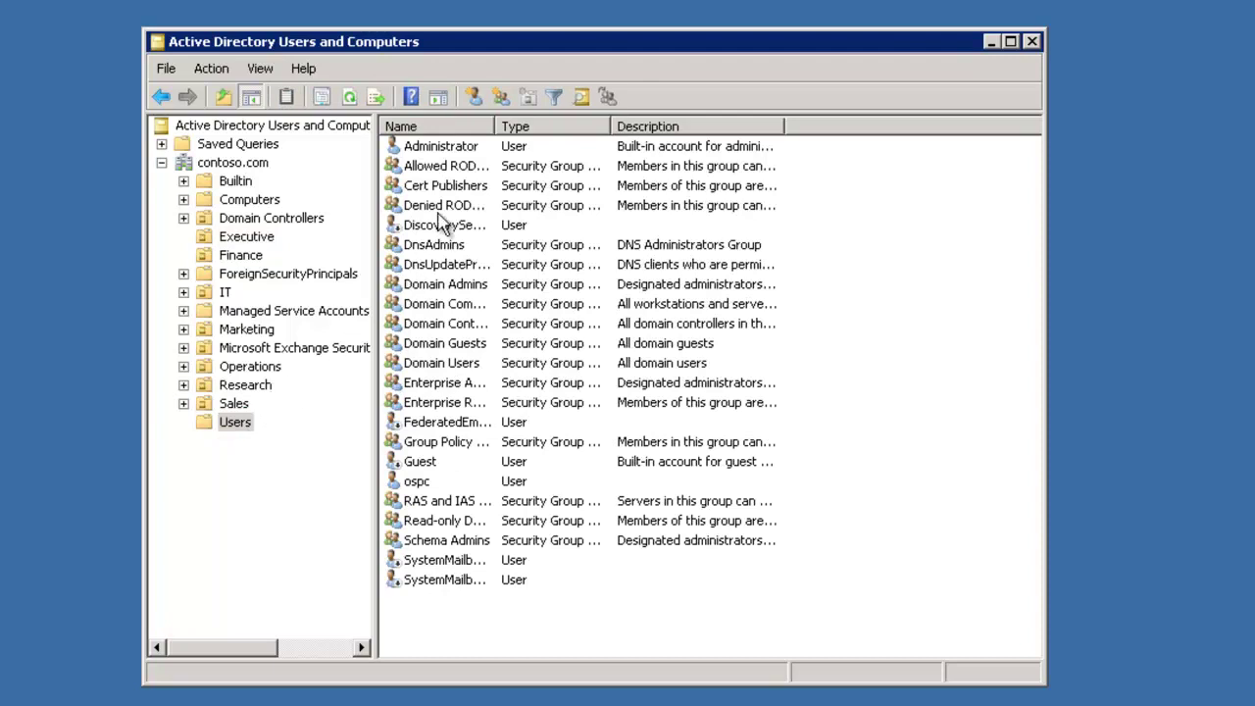
left_click(476, 96)
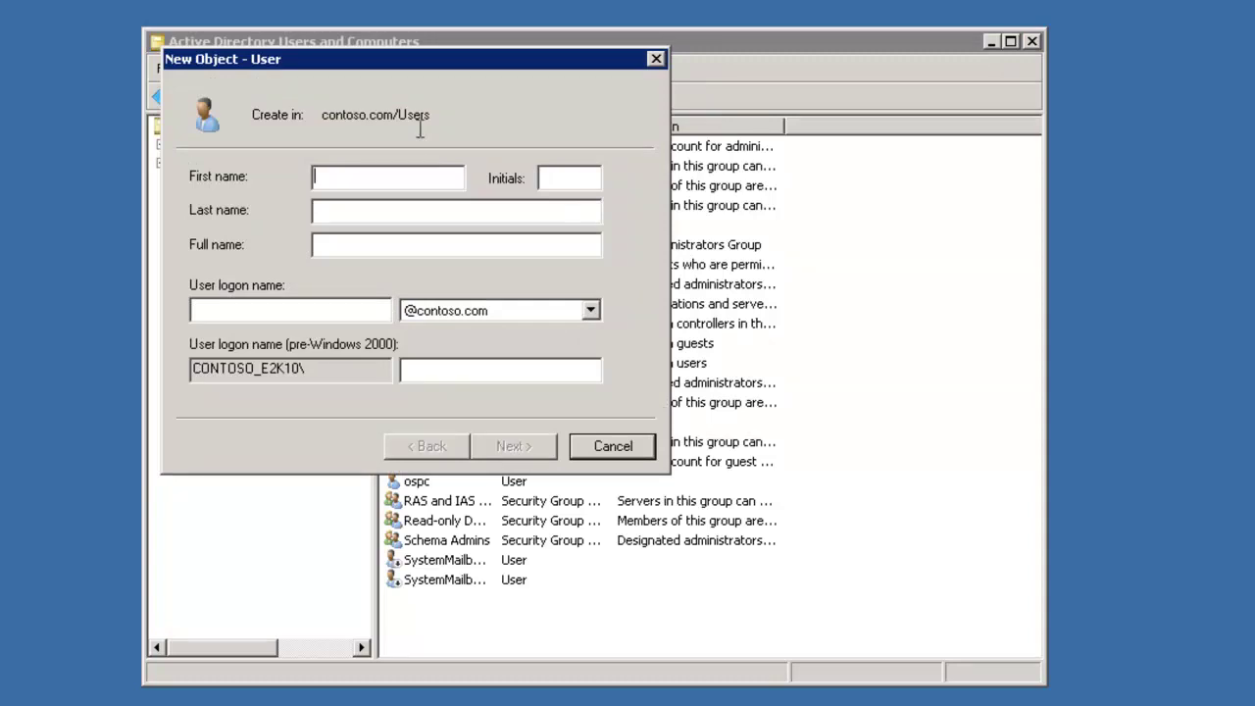
type("Voicemai")
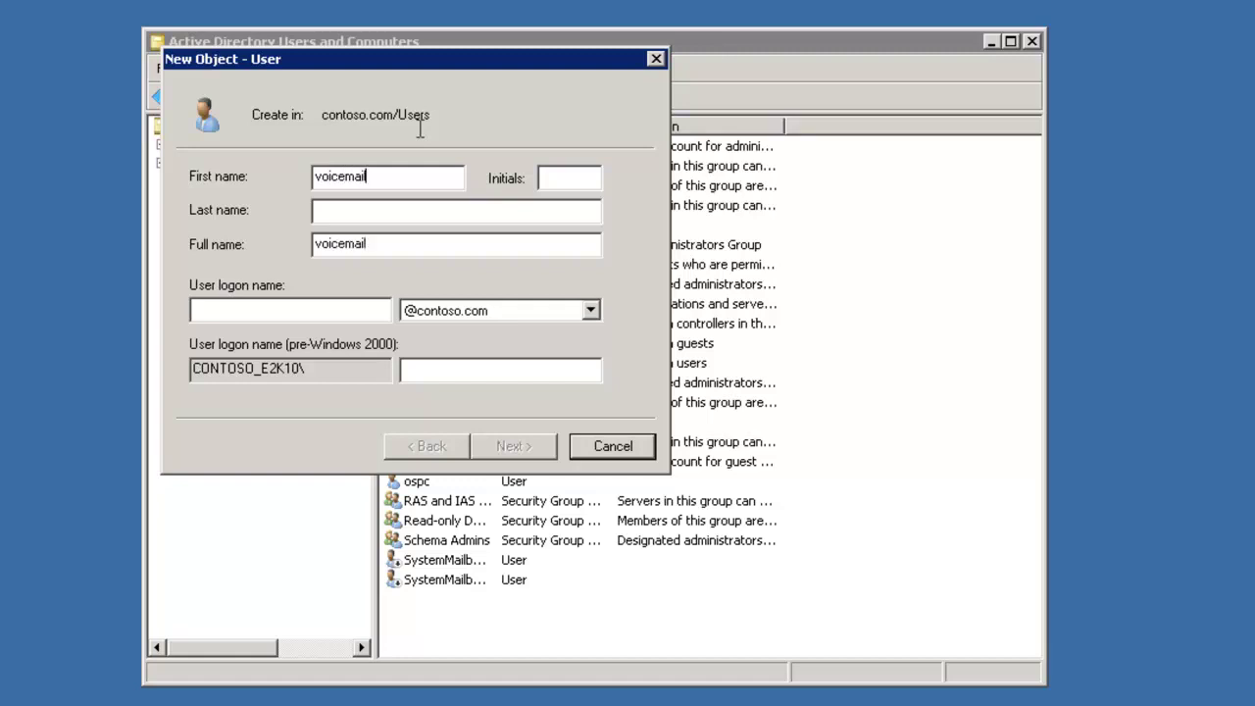
type("l")
double_click(385, 173)
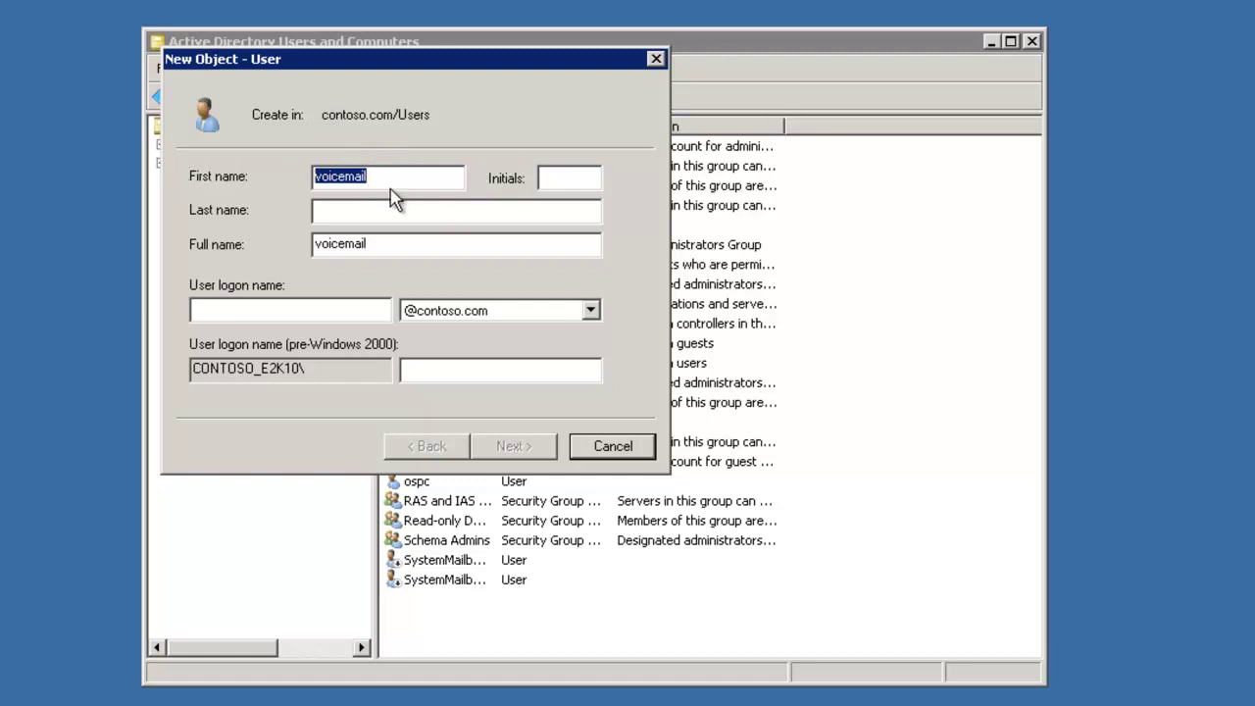
left_click(208, 311)
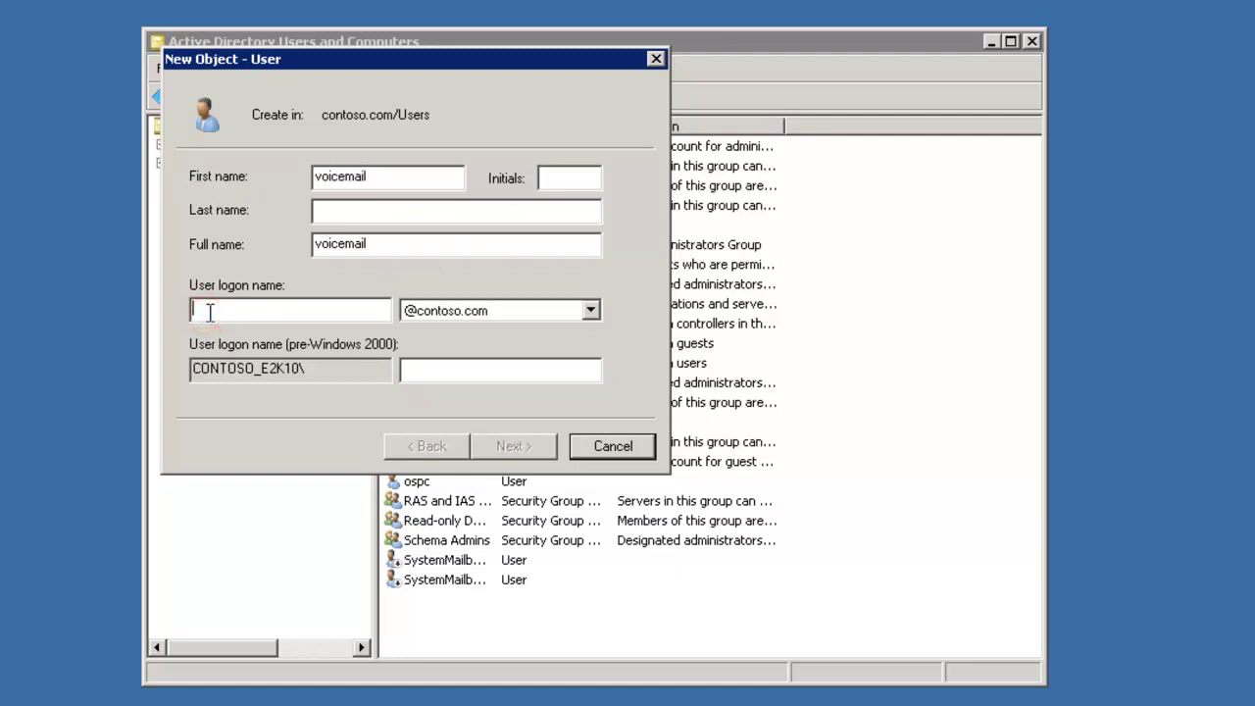
type("voicemail")
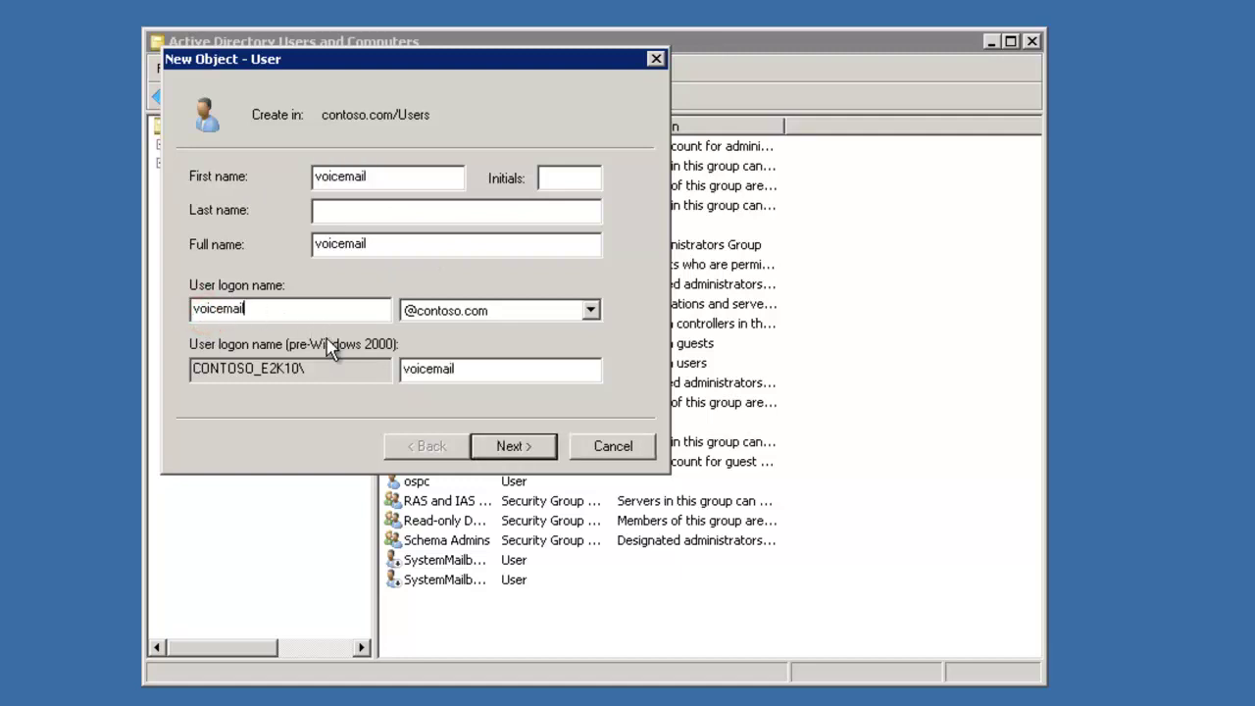
left_click(507, 448)
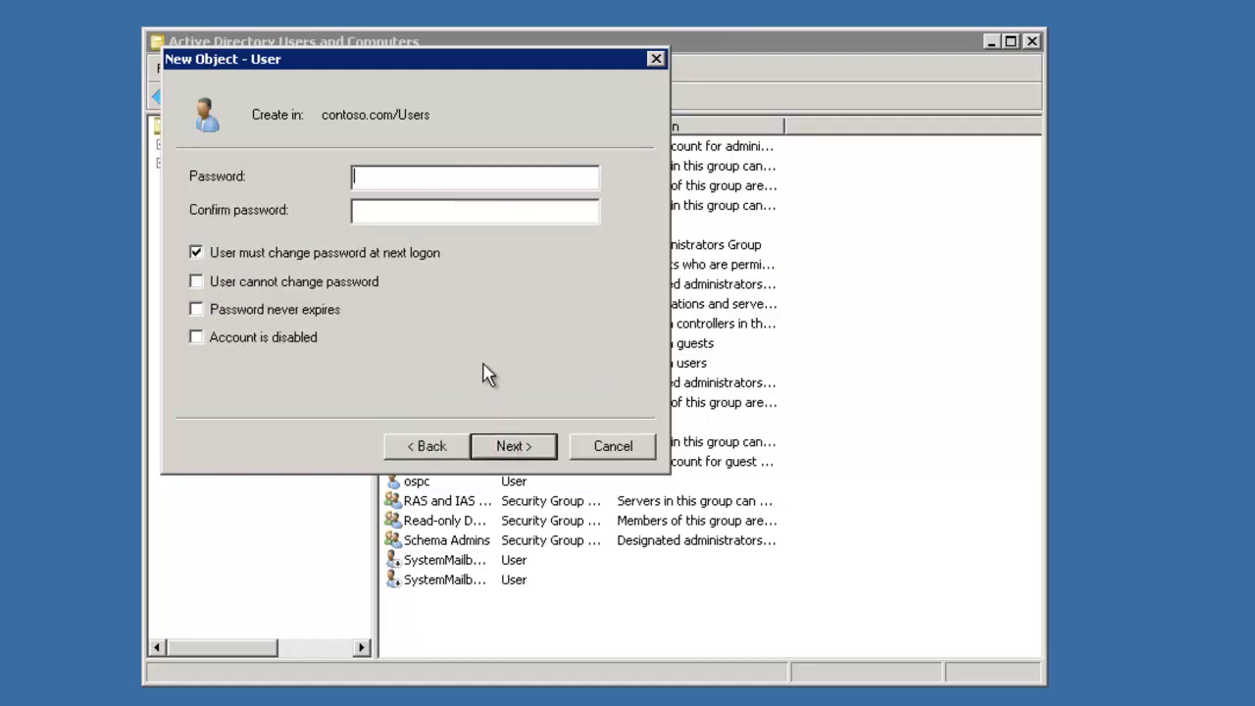
- Enter and confirm the account password, turn off the forced change at next logon, set it as unchangeable and never expiring, and create the voicemail user
type("••••••••••••••")
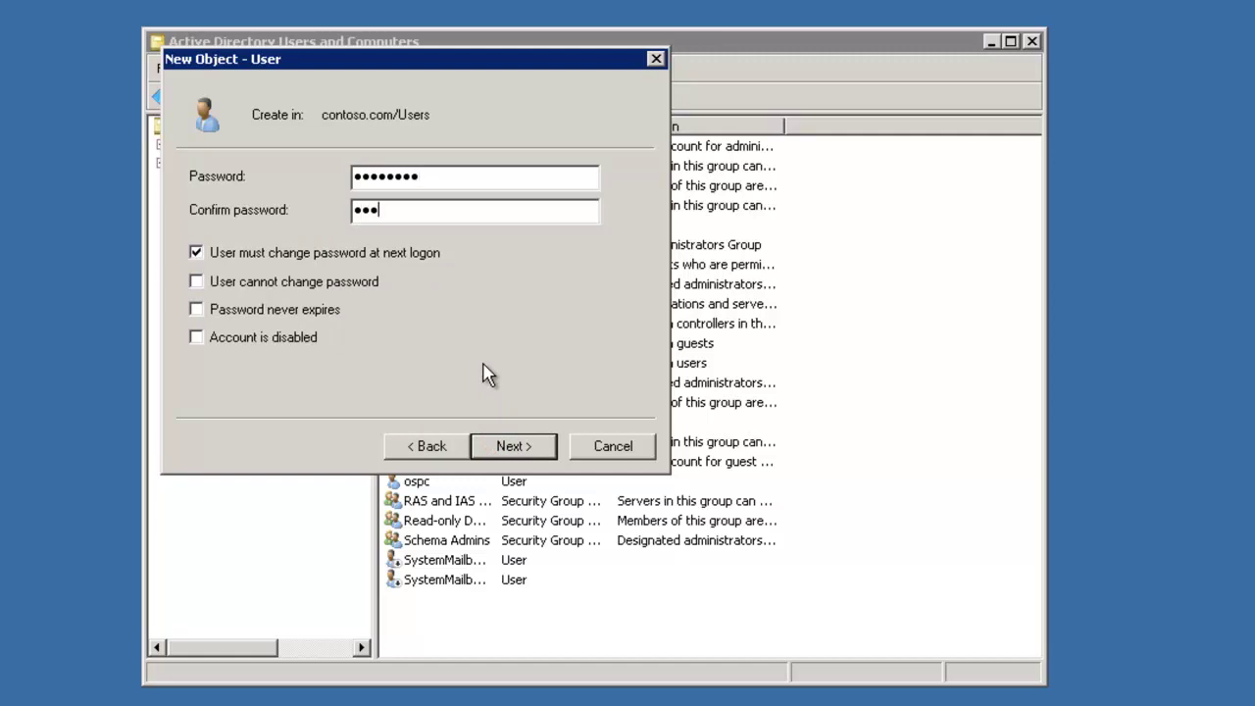
type("••")
left_click(196, 254)
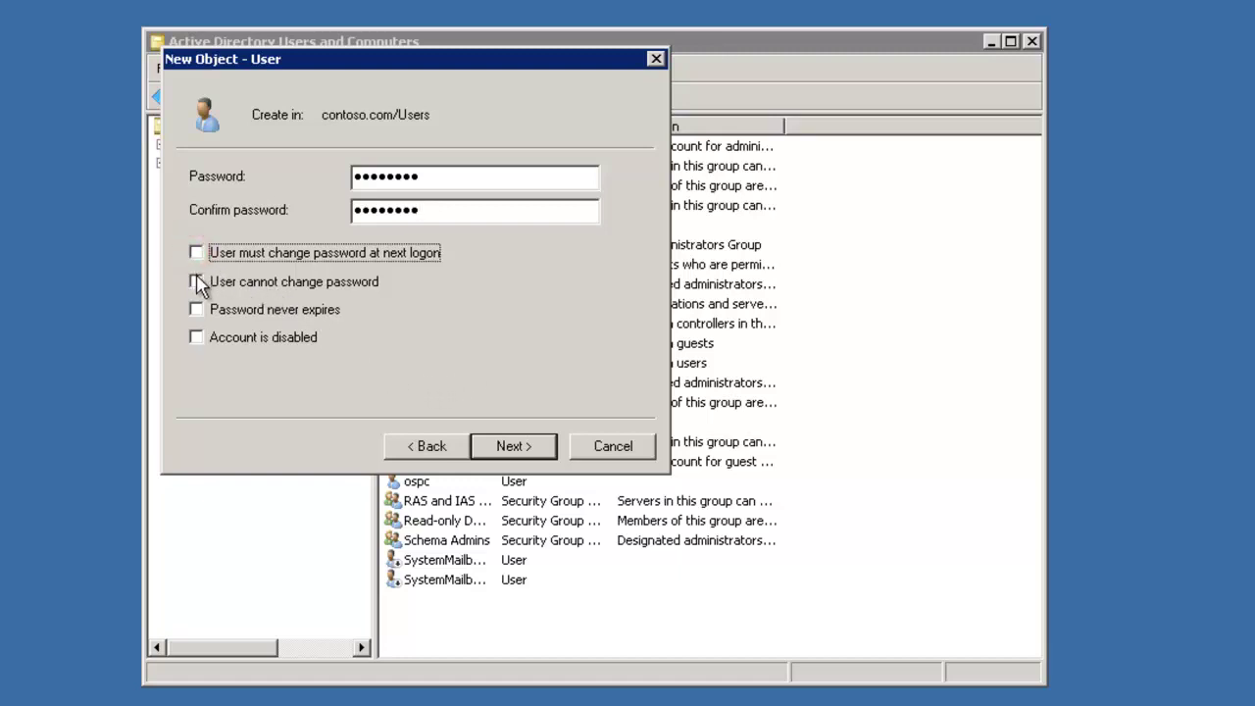
left_click(196, 283)
left_click(196, 310)
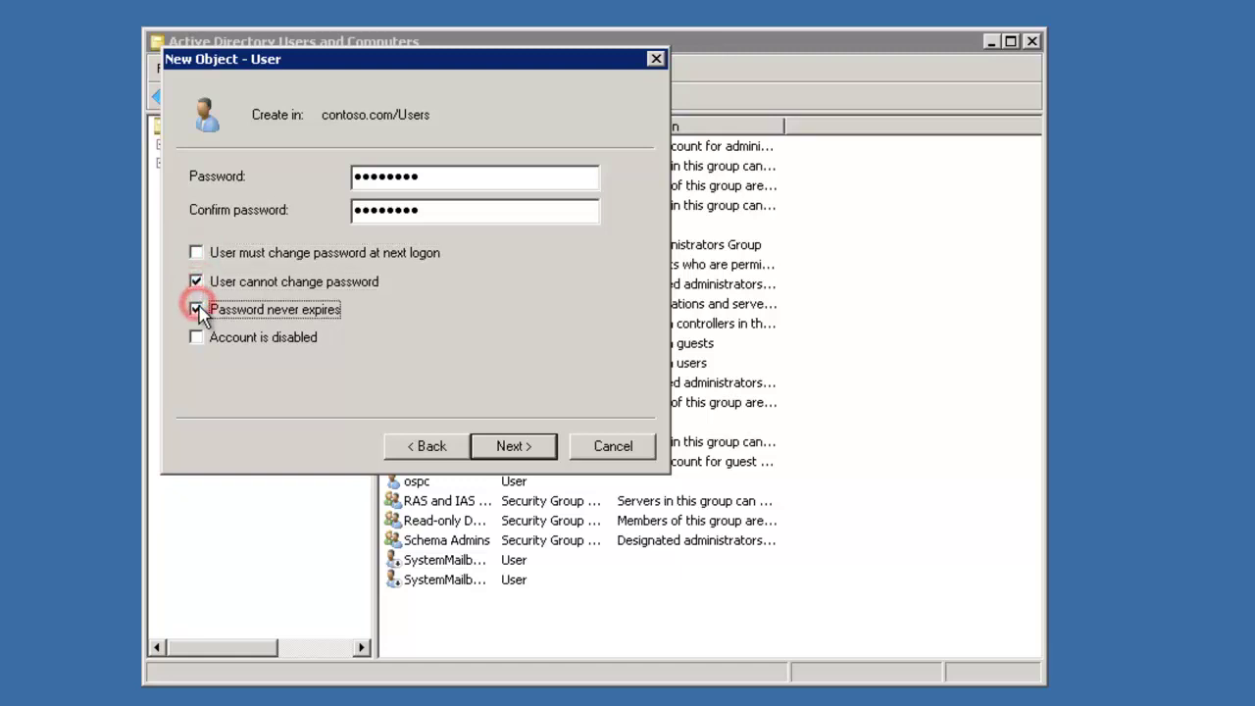
left_click(520, 453)
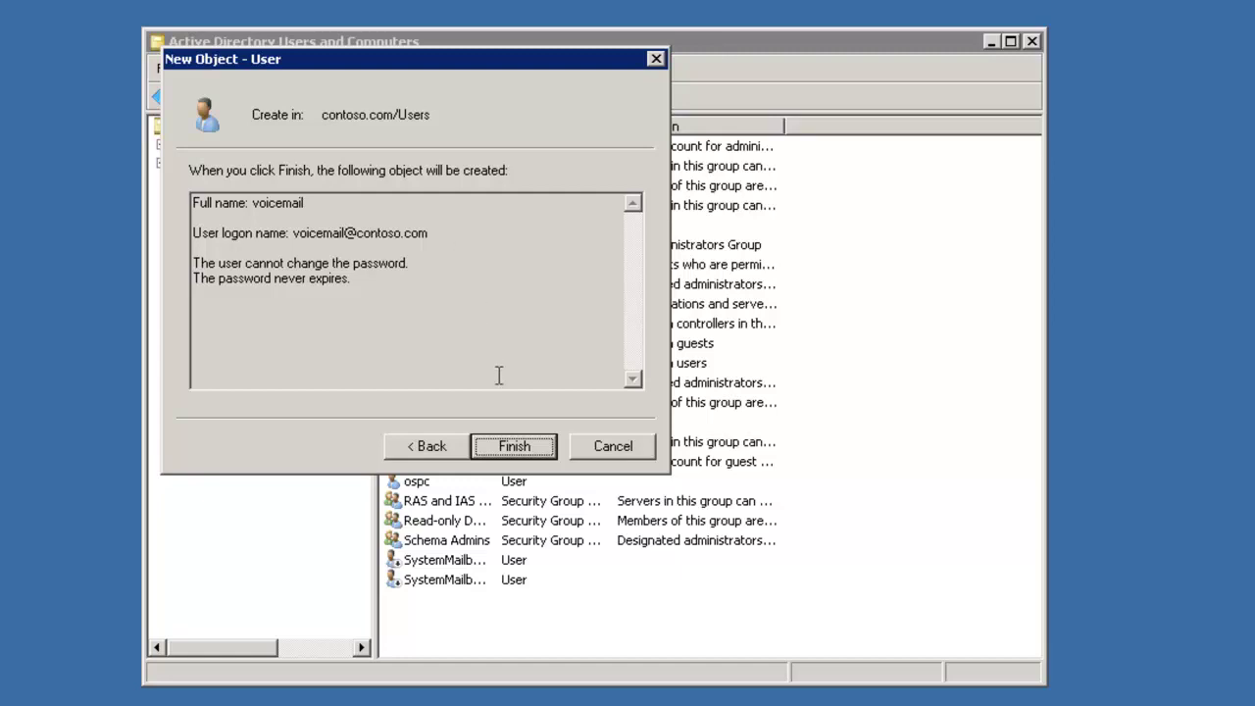
left_click(520, 447)
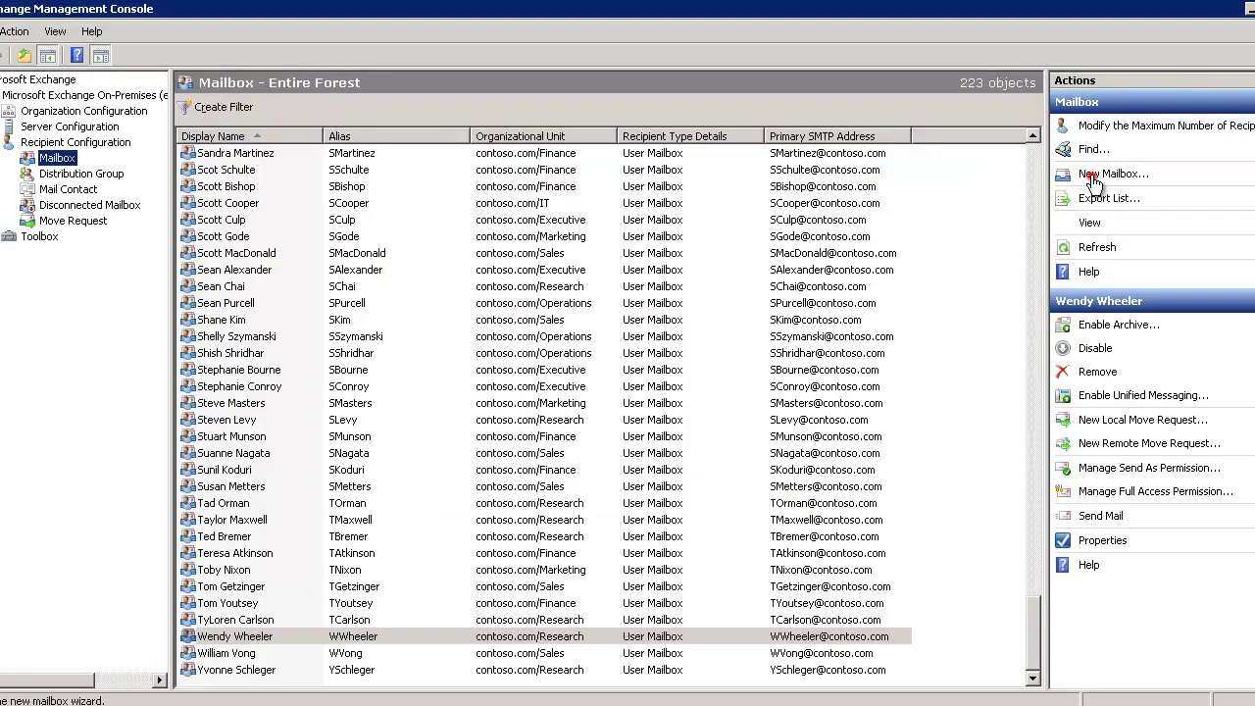
- In Exchange Management Console, create a user mailbox for the existing user voicemail, keeping the alias voicemail and automatic database selection
left_click(1093, 176)
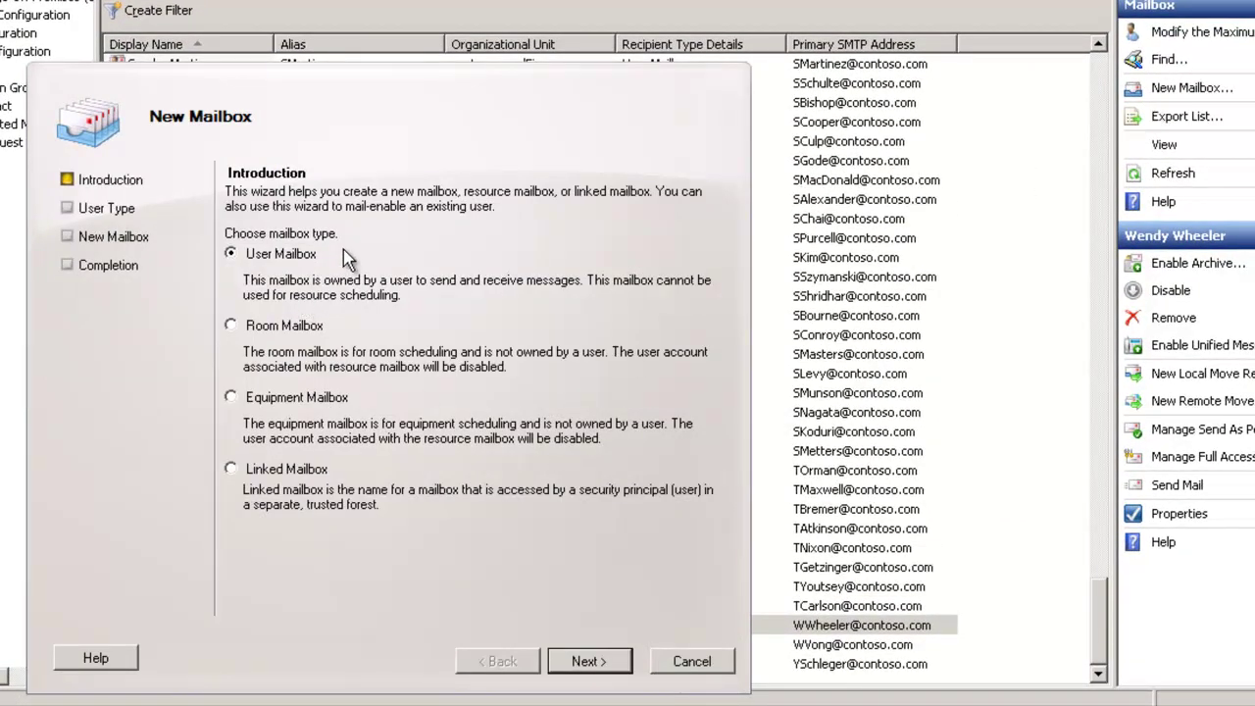
left_click(587, 663)
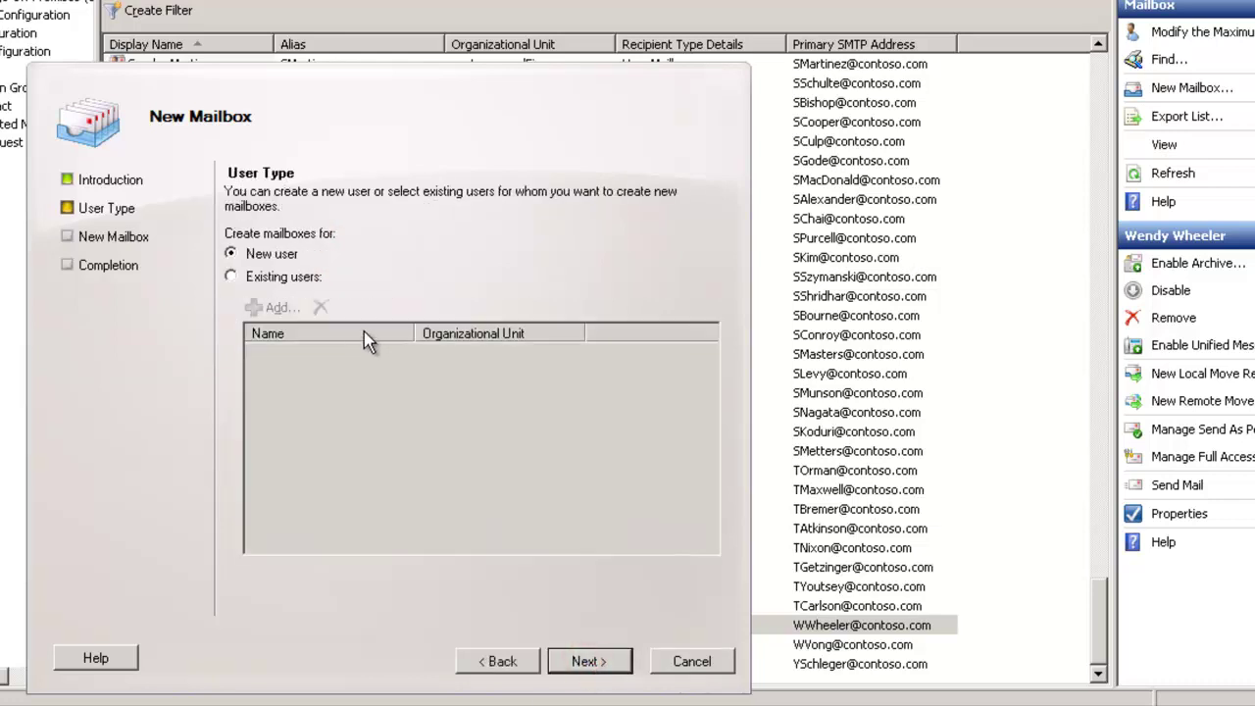
left_click(287, 277)
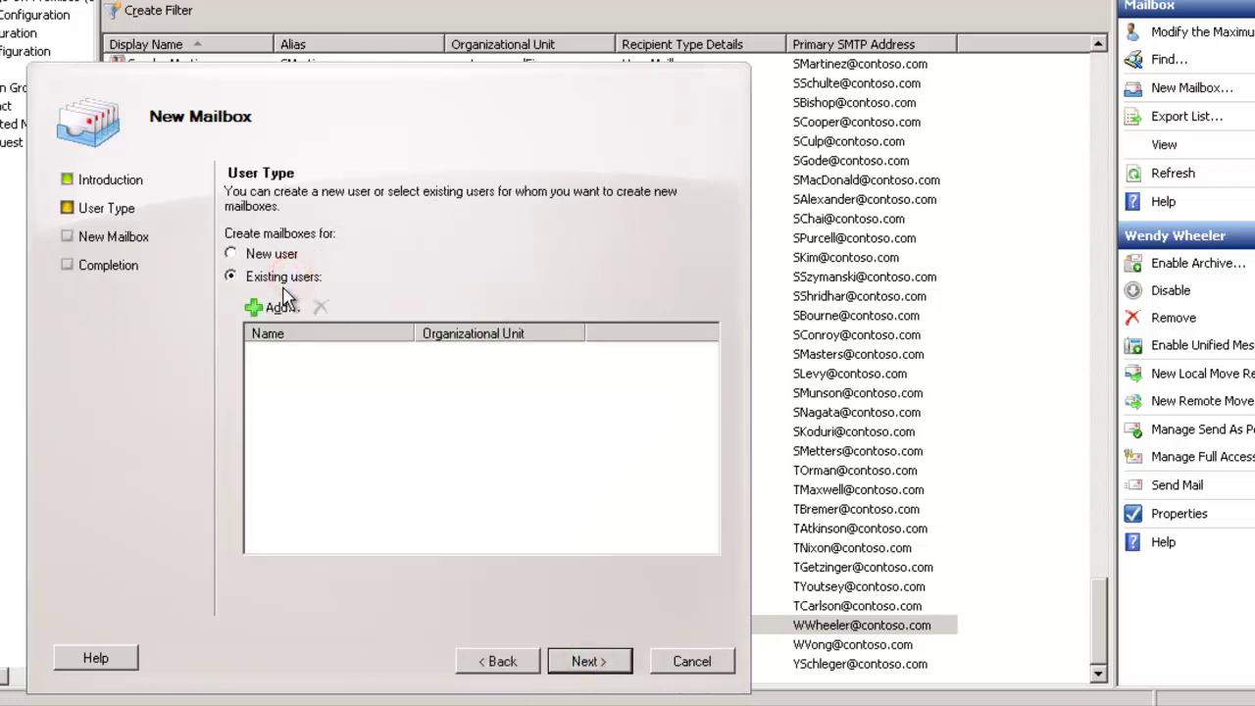
left_click(276, 306)
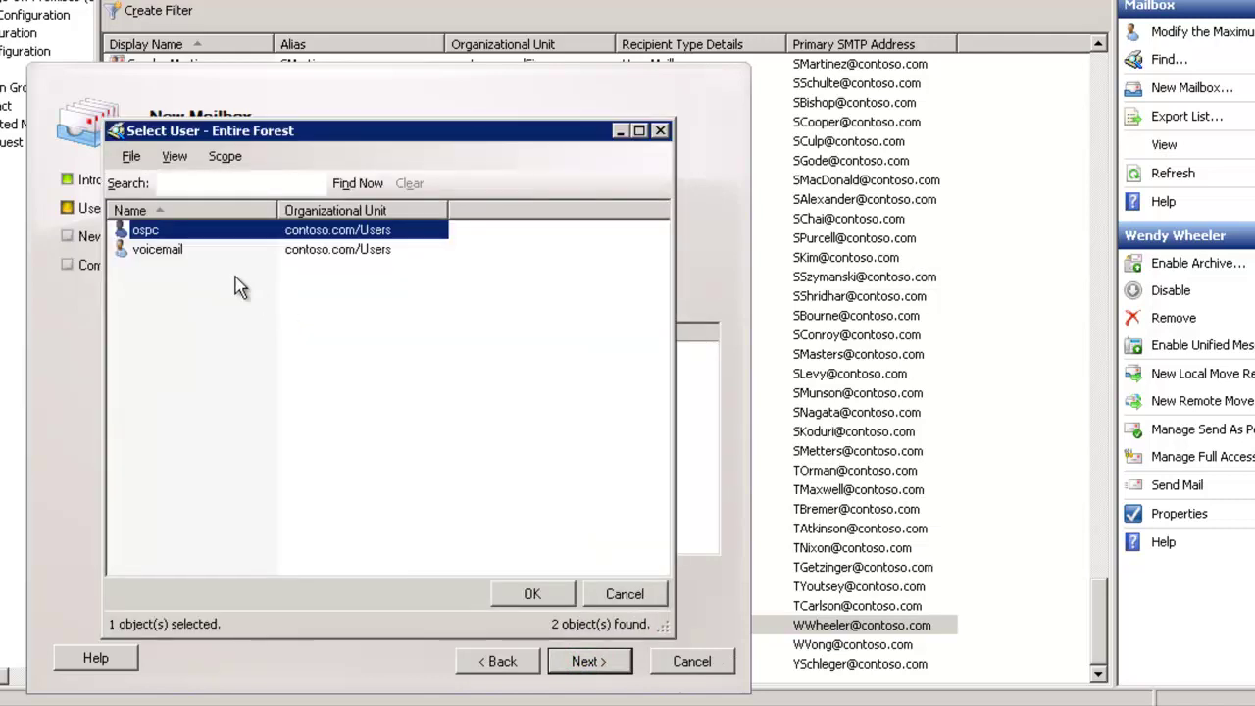
left_click(188, 253)
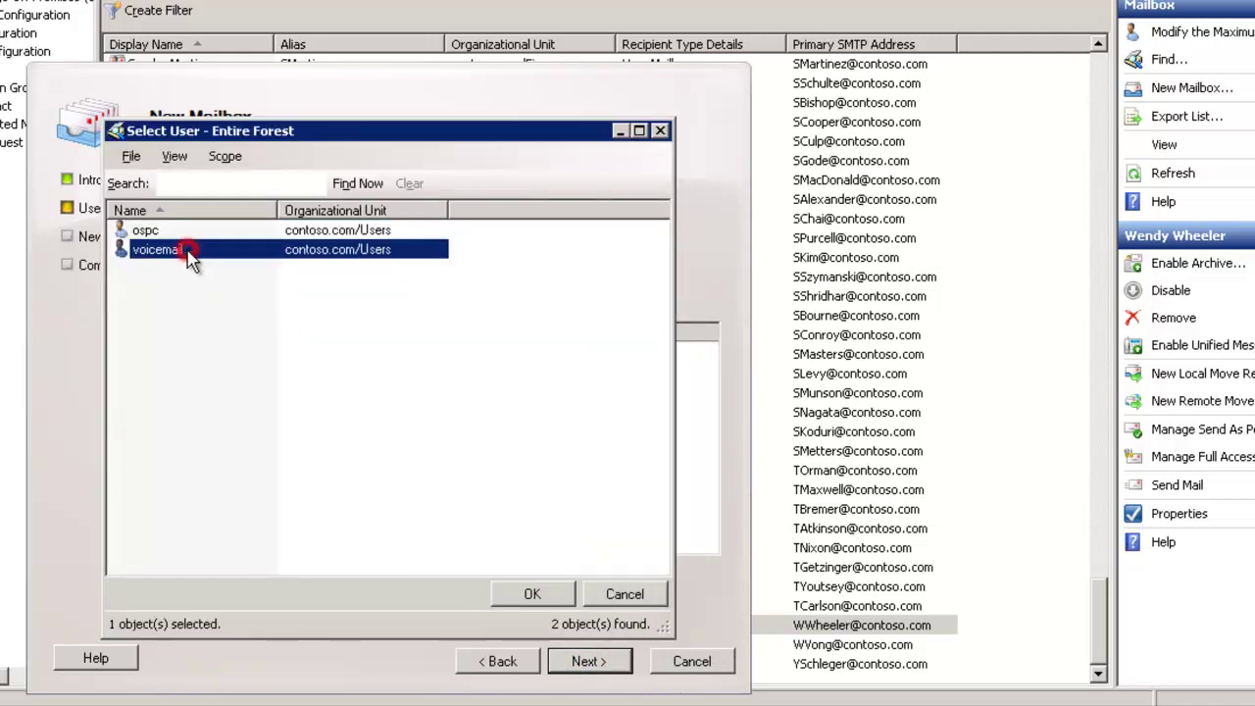
left_click(380, 252)
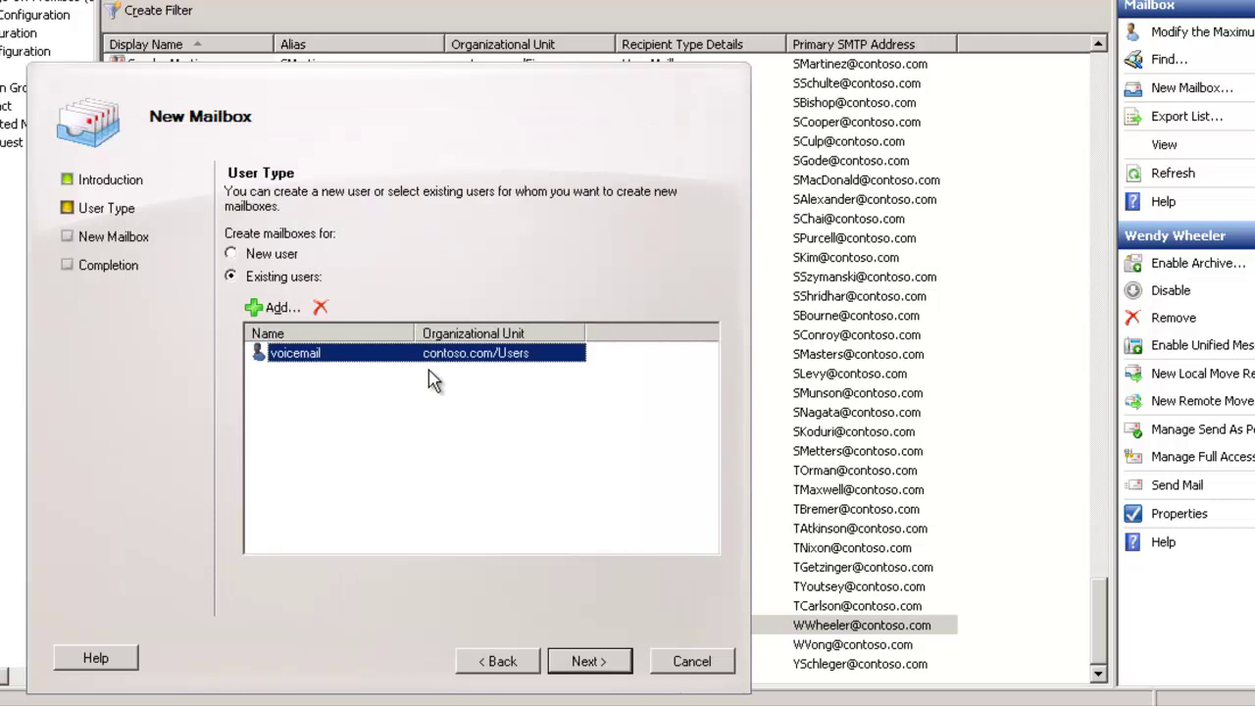
left_click(596, 663)
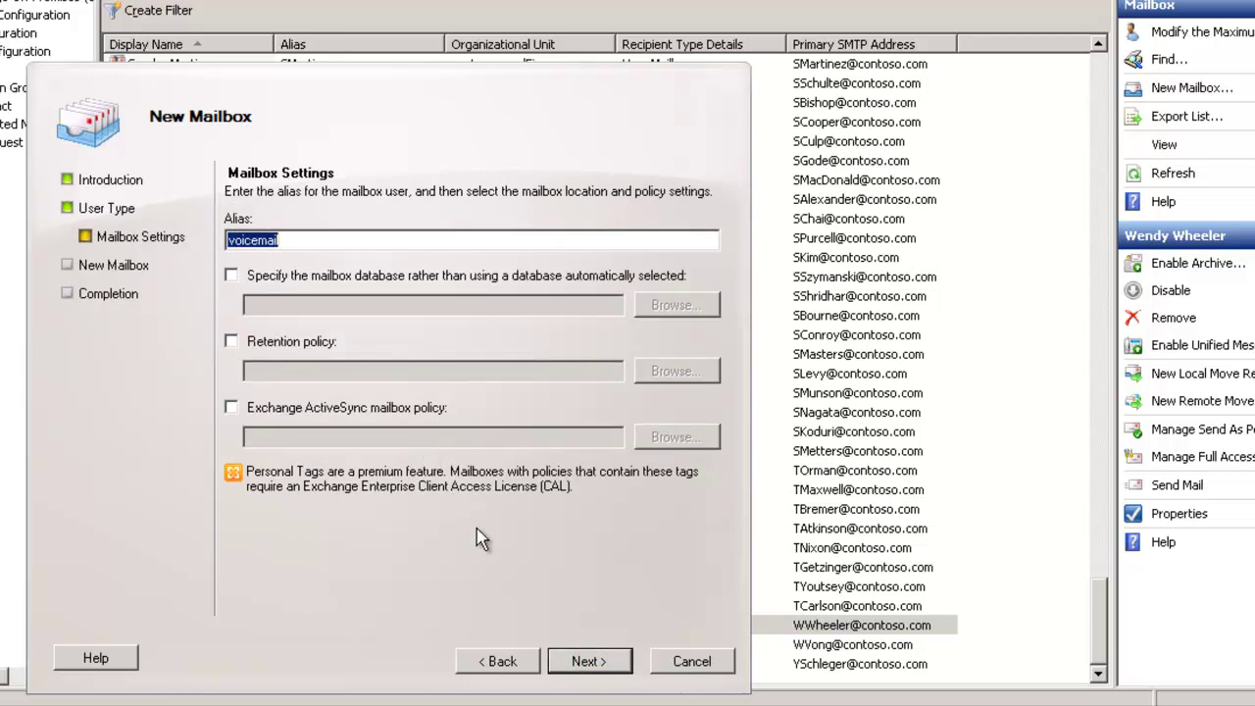
left_click(588, 662)
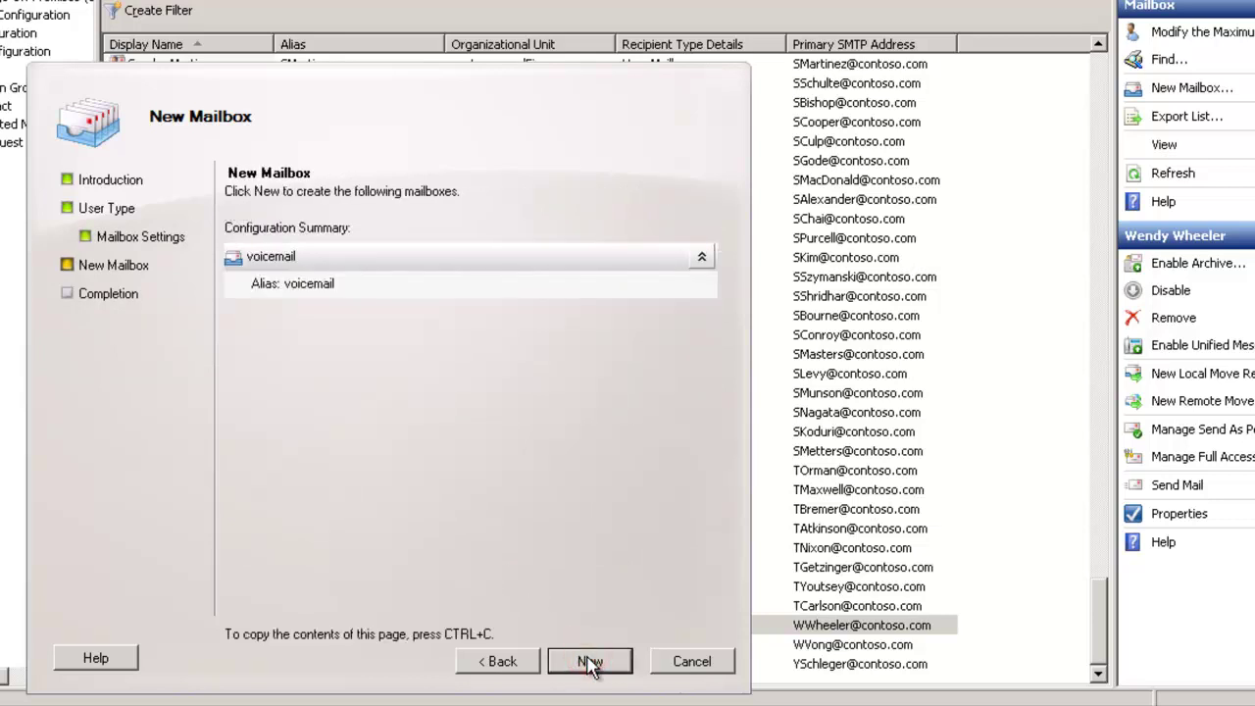
left_click(590, 663)
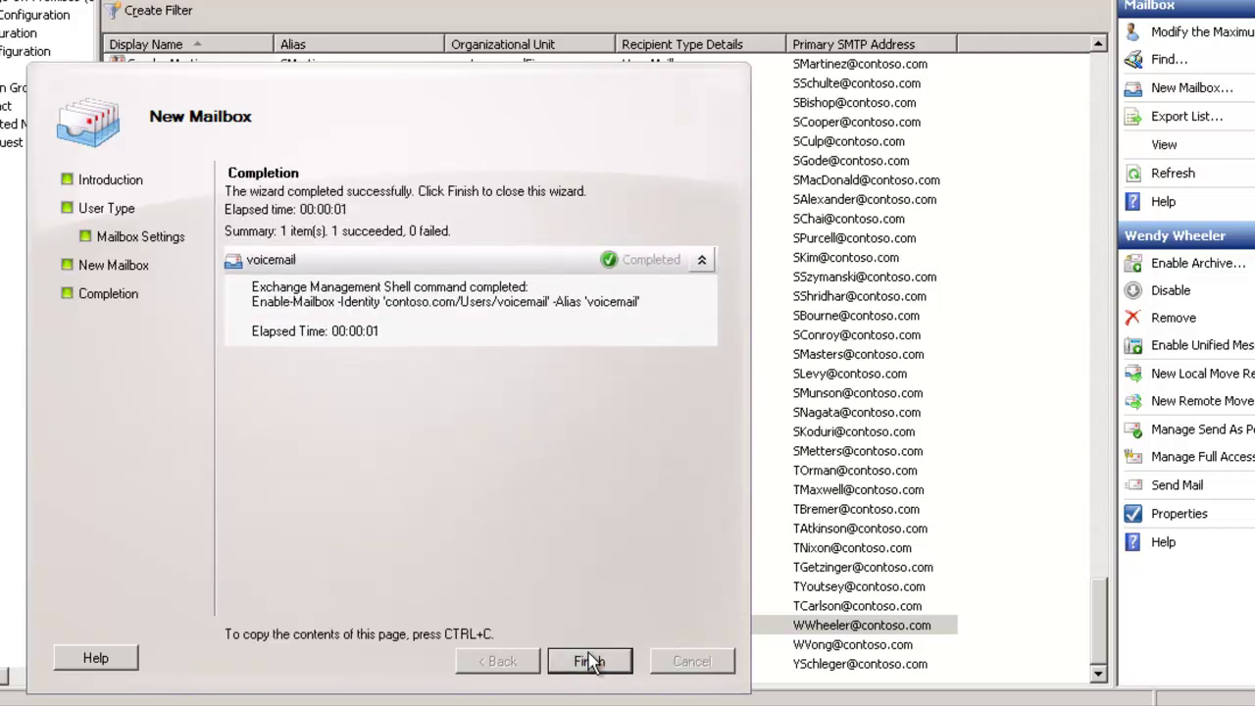
left_click(592, 662)
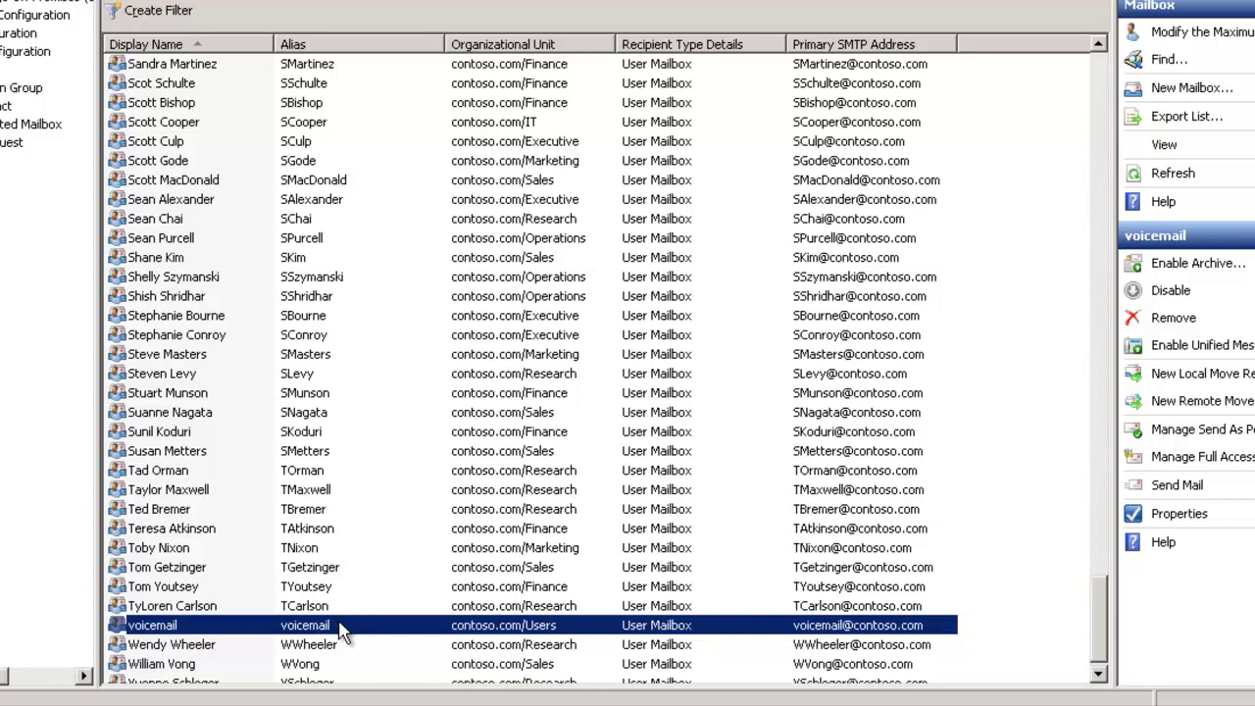
- Start enabling Unified Messaging for the voicemail mailbox, using IP Office Default Policy and an automatically generated PIN
right_click(340, 631)
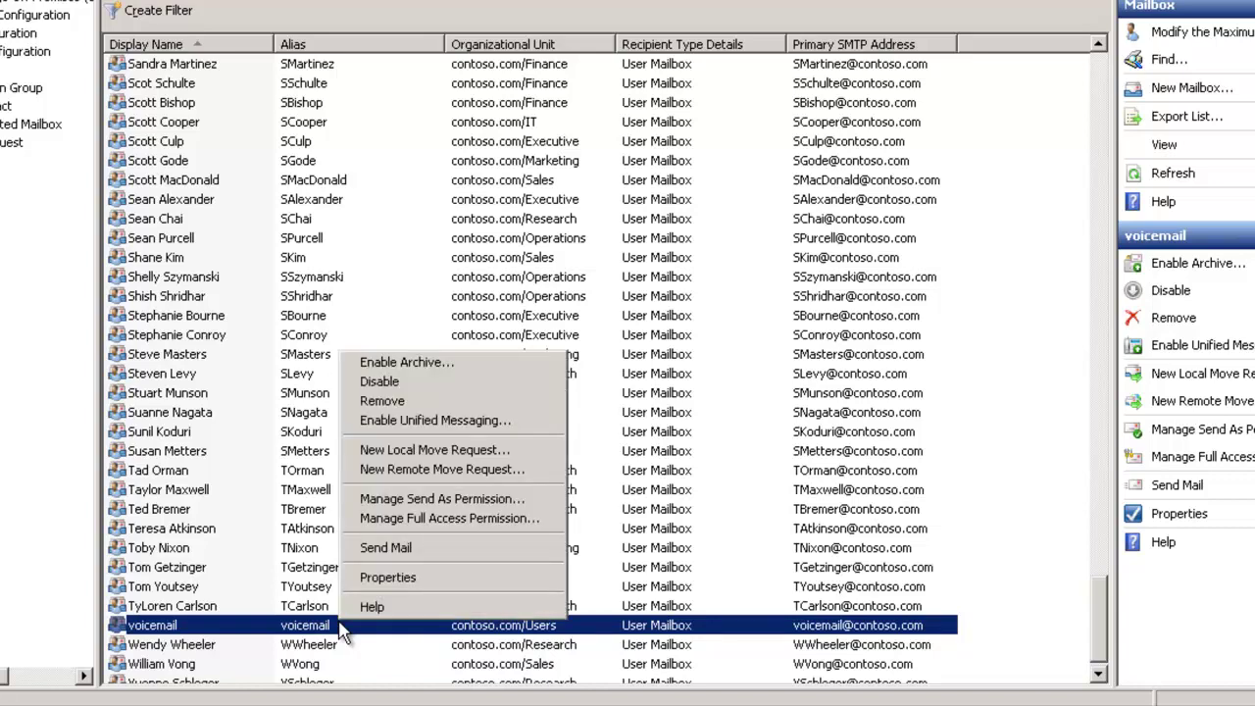
left_click(380, 423)
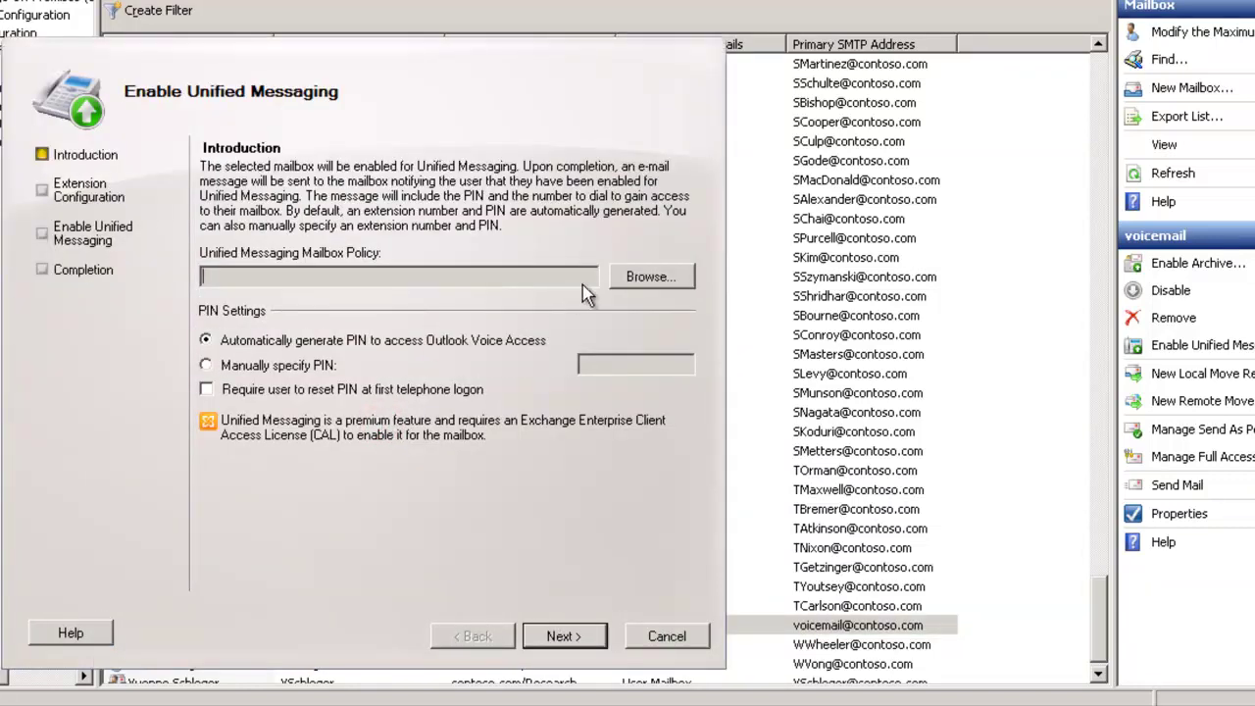
left_click(629, 279)
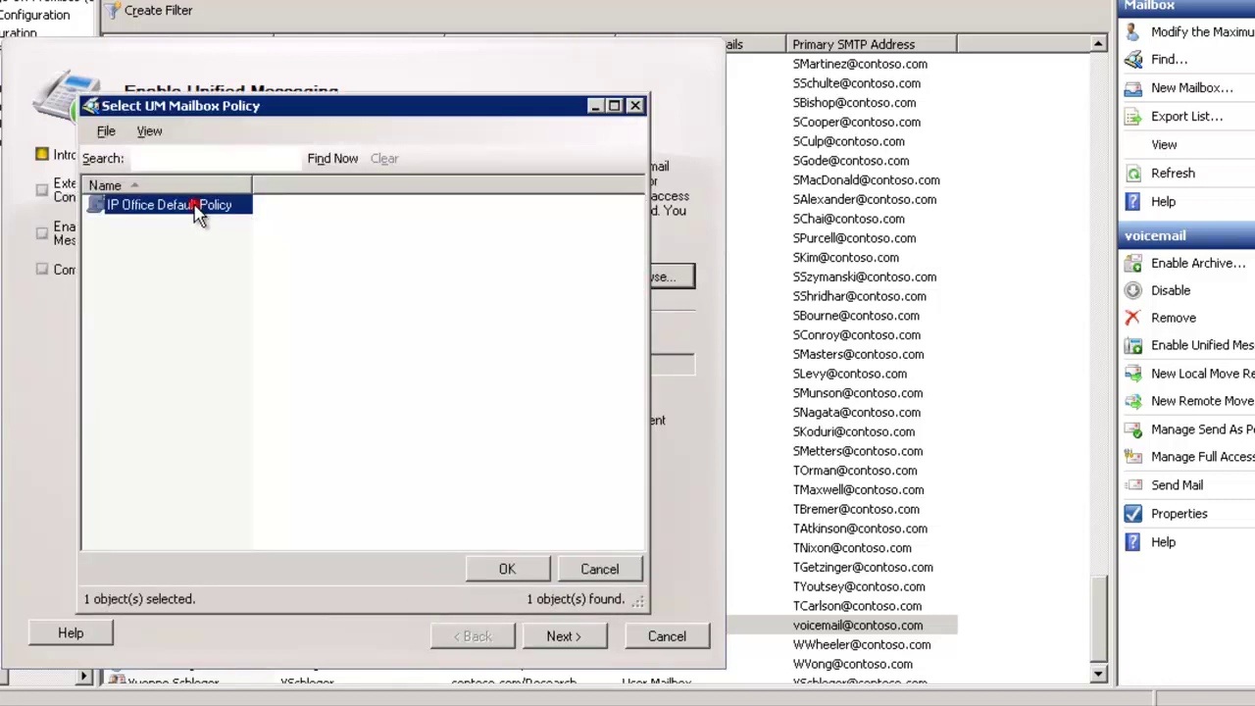
double_click(196, 208)
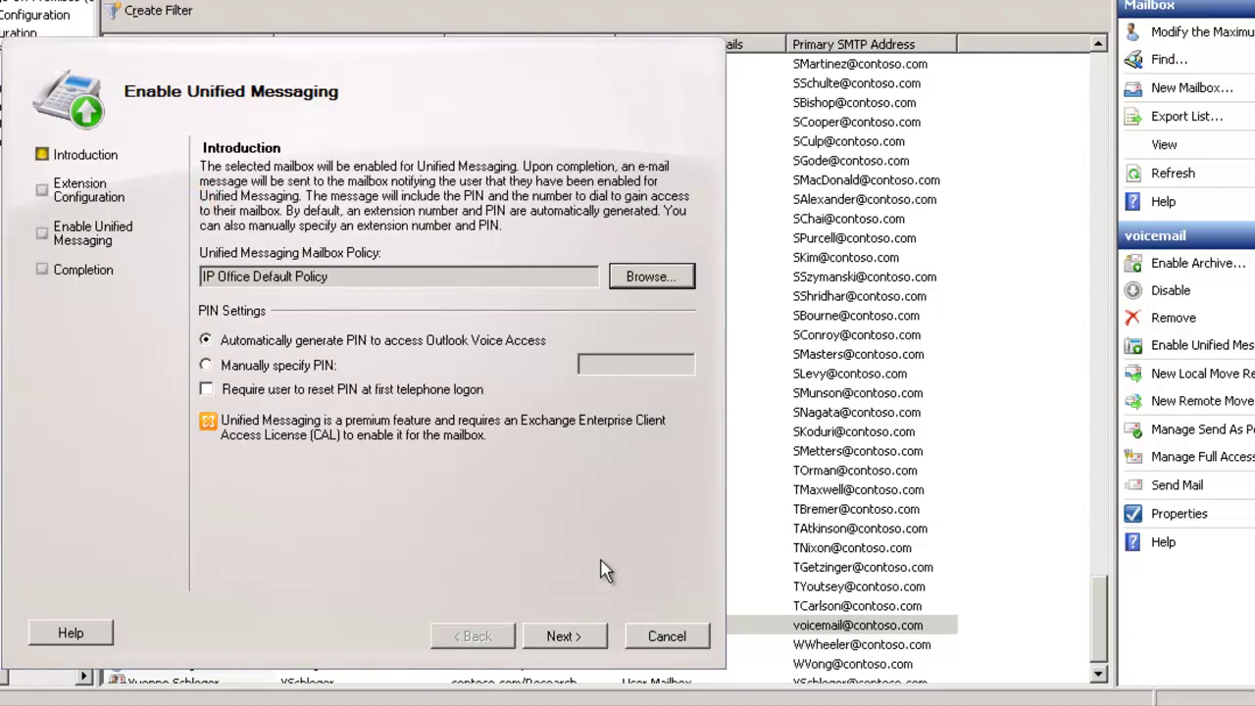
left_click(593, 637)
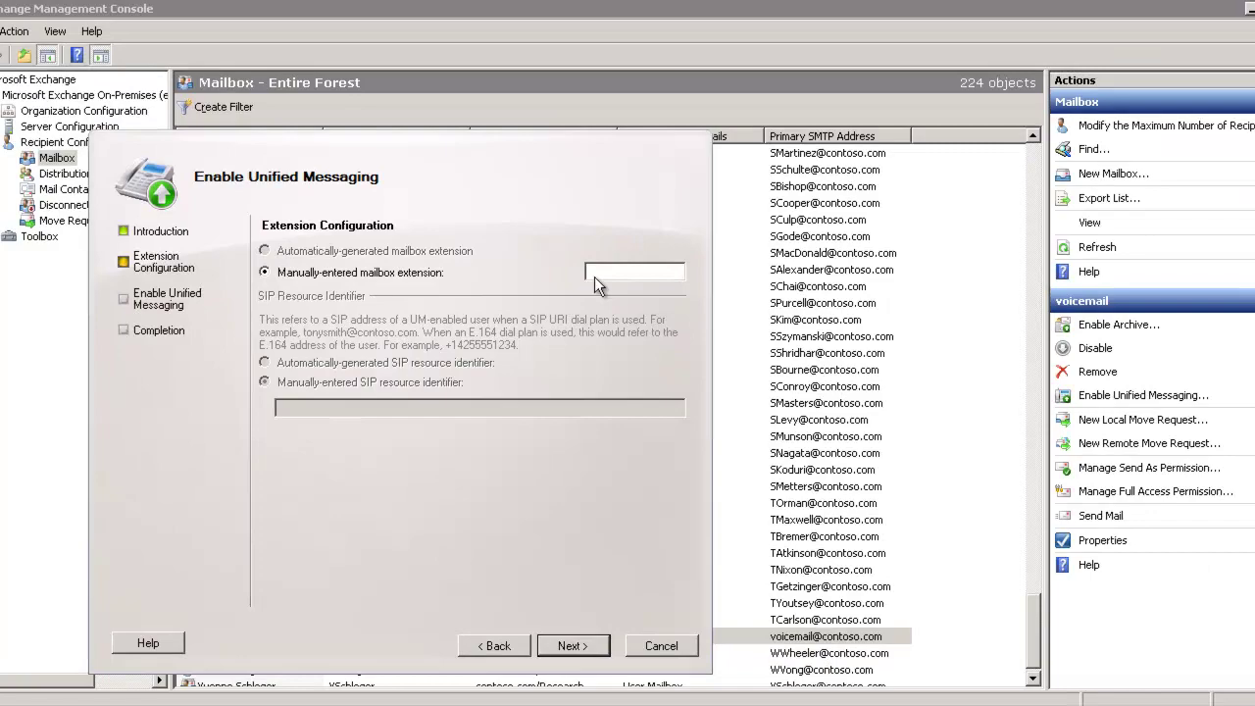
left_click(593, 204)
type("10")
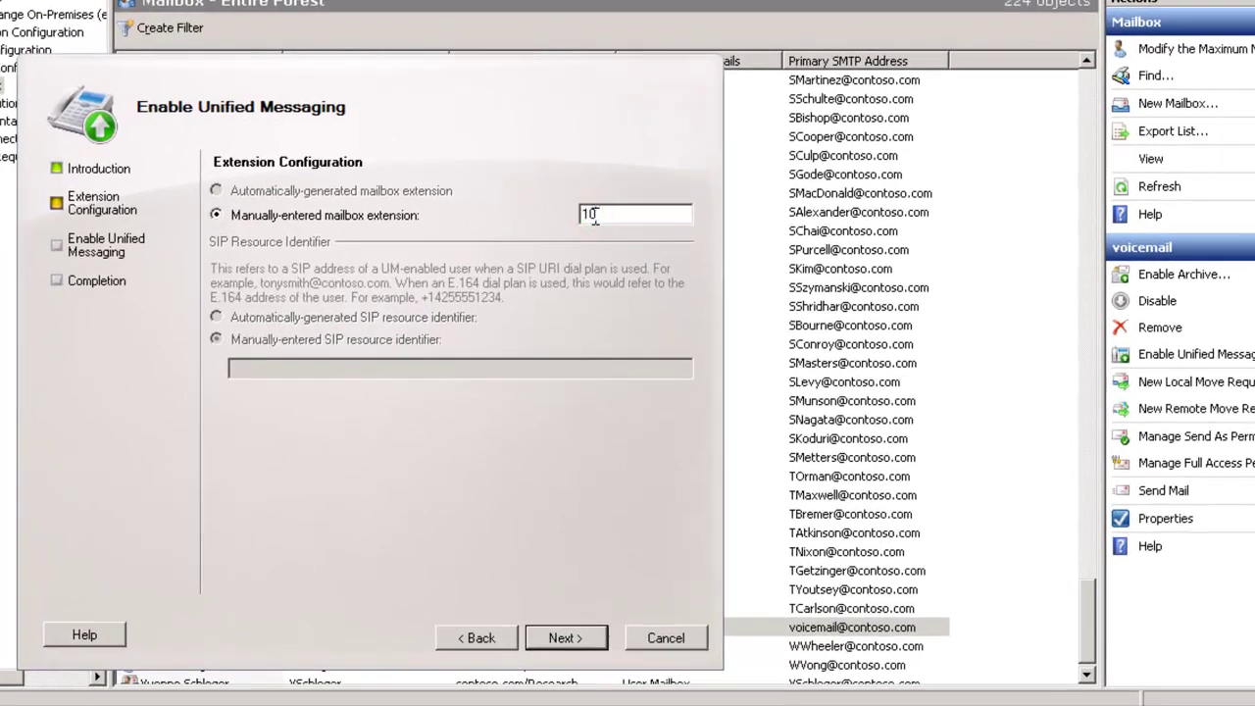
type("00")
key("BackSpace")
key("BackSpace")
key("BackSpace")
key("BackSpace")
- Assign mailbox extension 9000 manually and finish enabling the voicemail mailbox for Unified Messaging
left_click(588, 214)
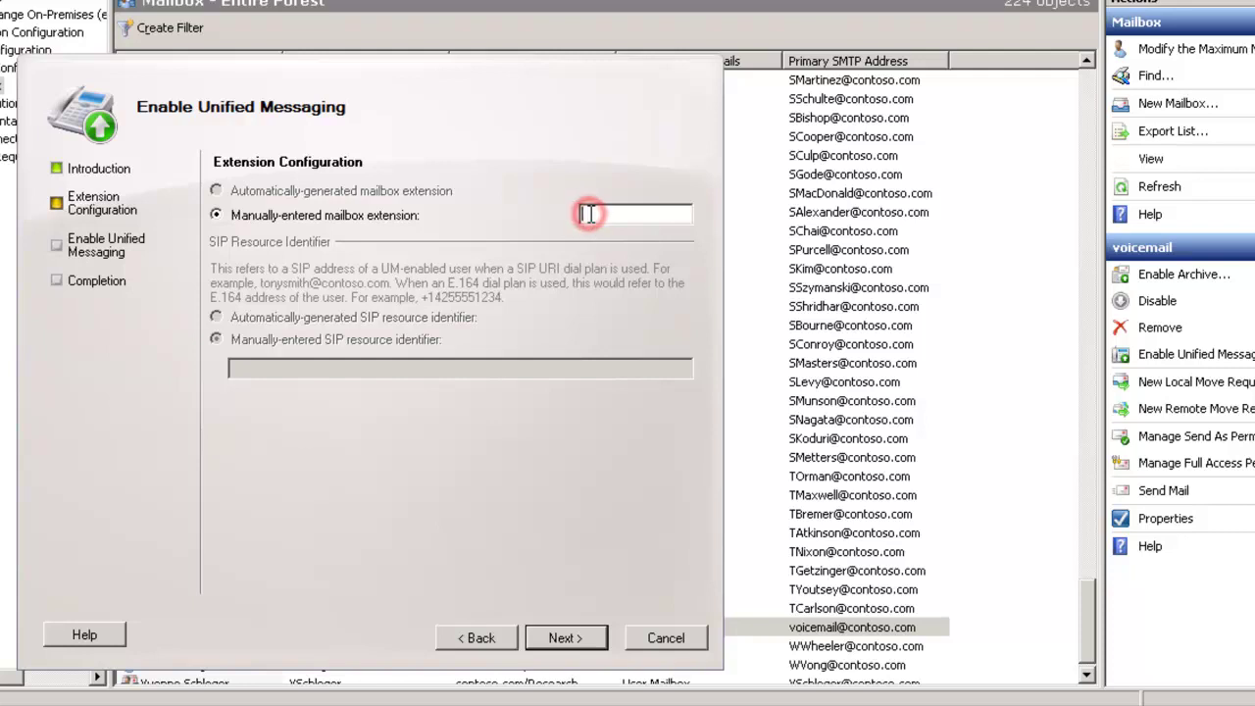
type("9000")
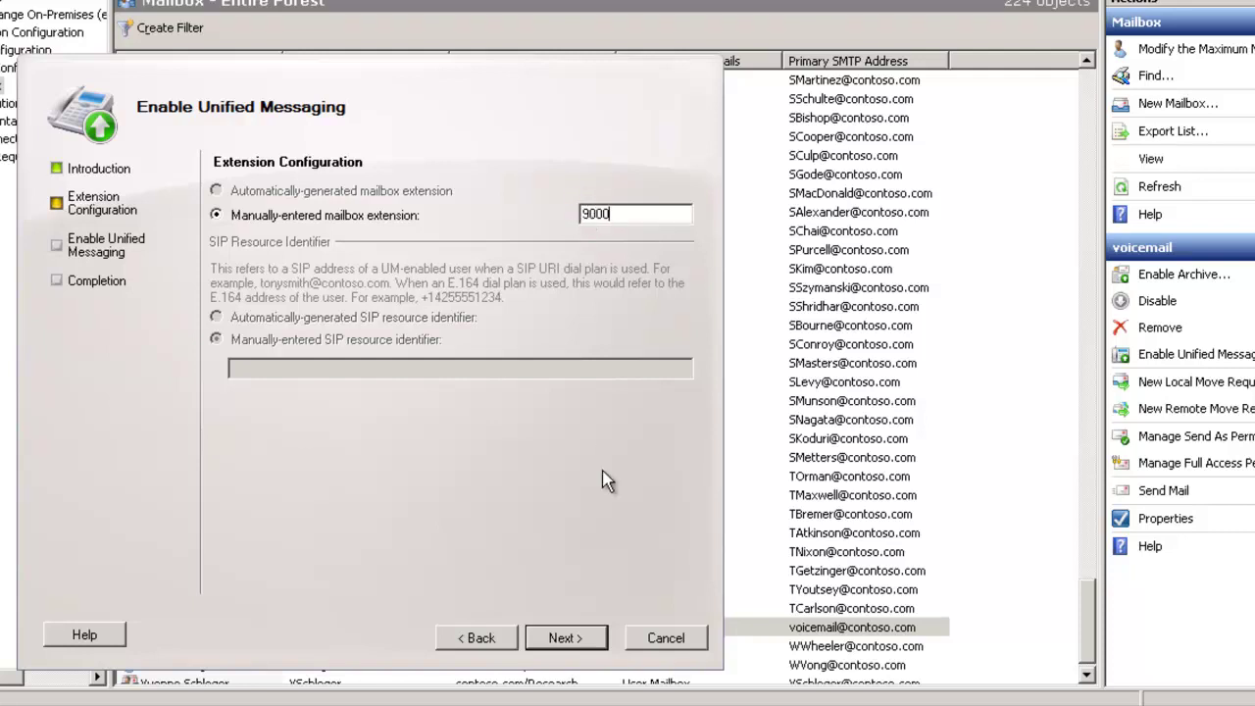
left_click(566, 638)
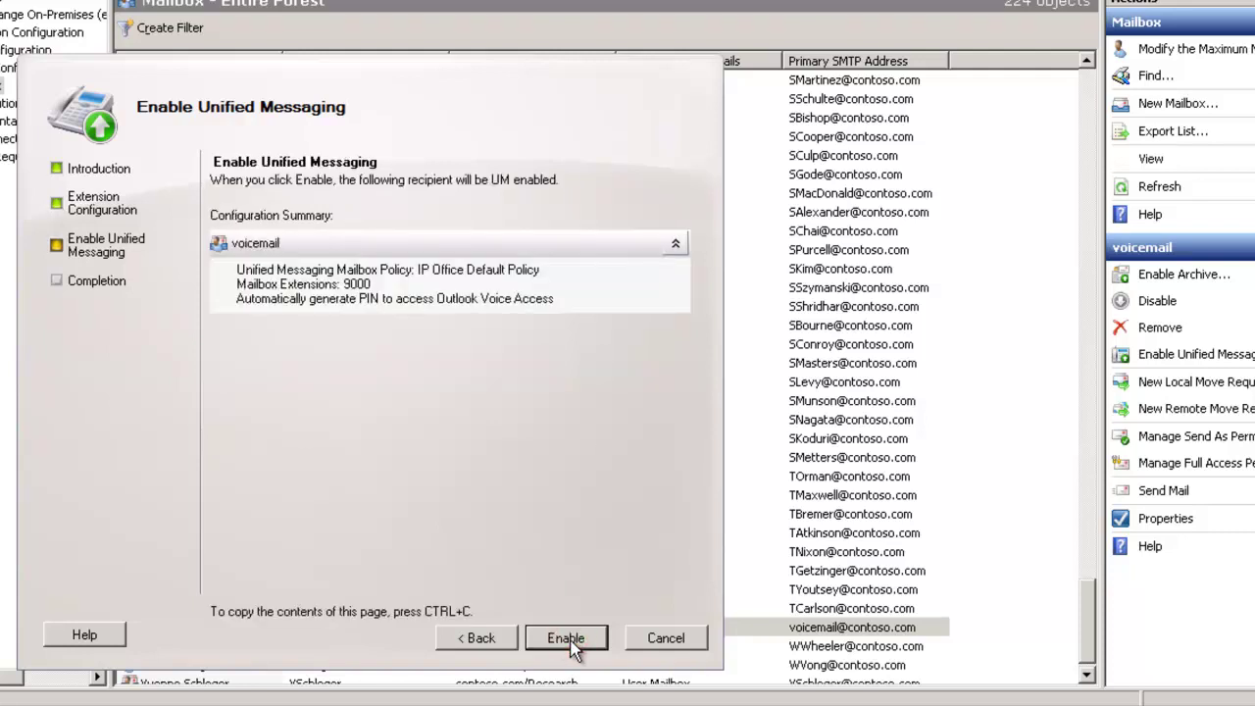
left_click(573, 645)
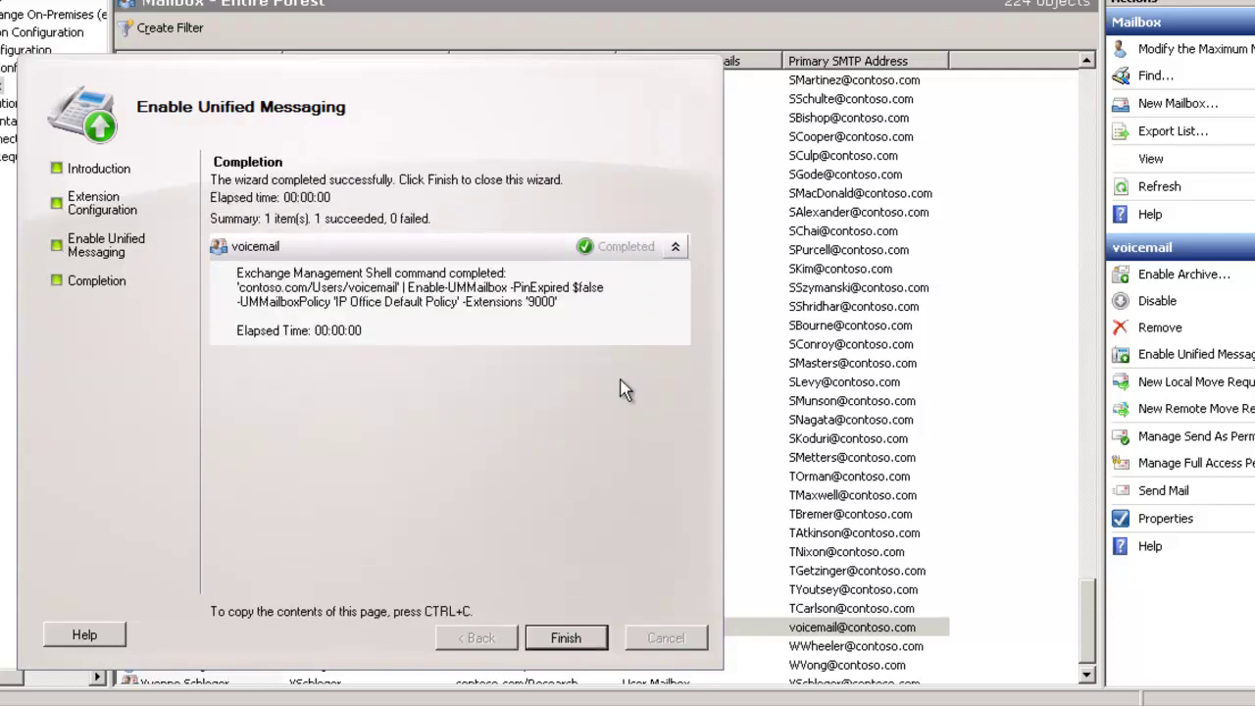
left_click(567, 639)
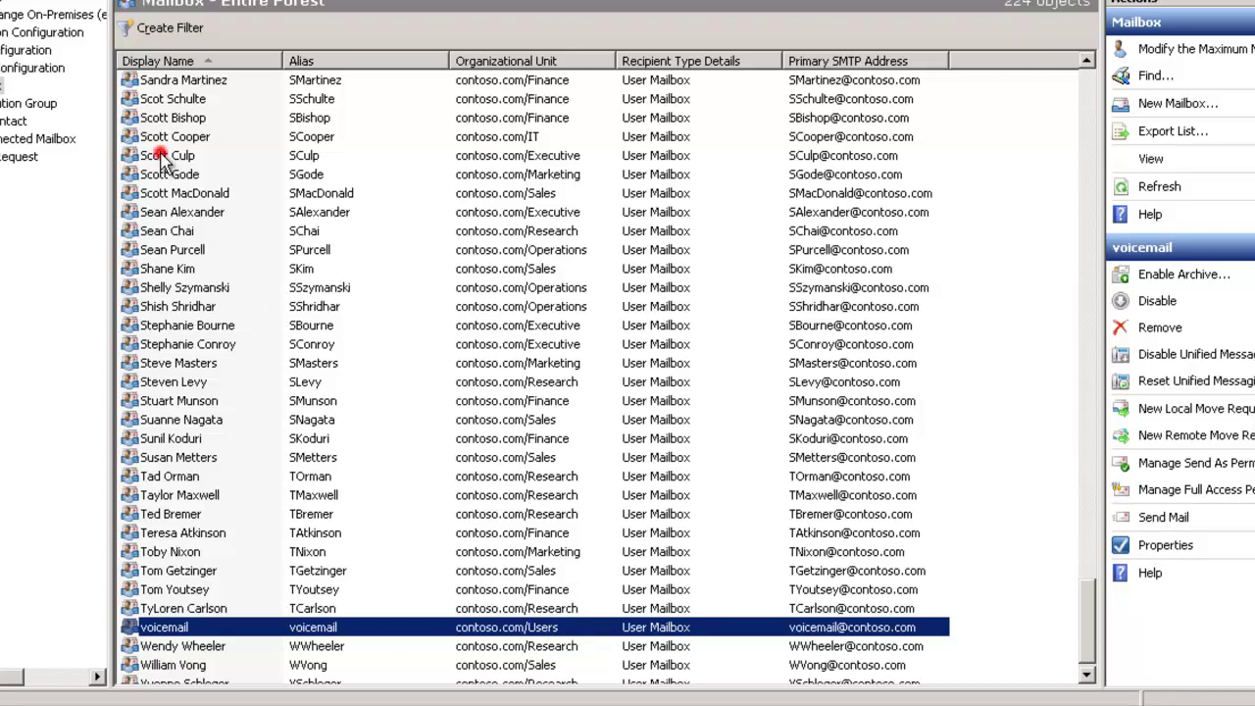
- Start enabling Unified Messaging for the Executive mailbox listed directly below the IT mailbox, with IP Office Default Policy and an automatically generated PIN
left_click(164, 160)
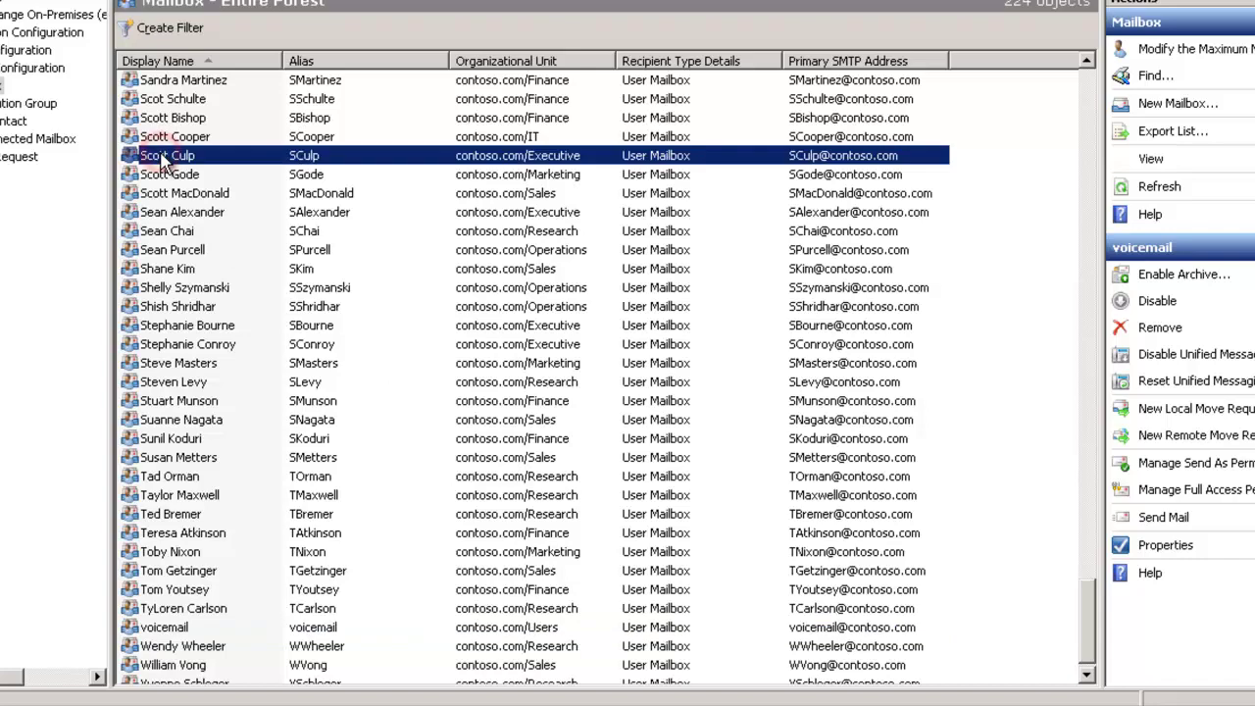
right_click(224, 164)
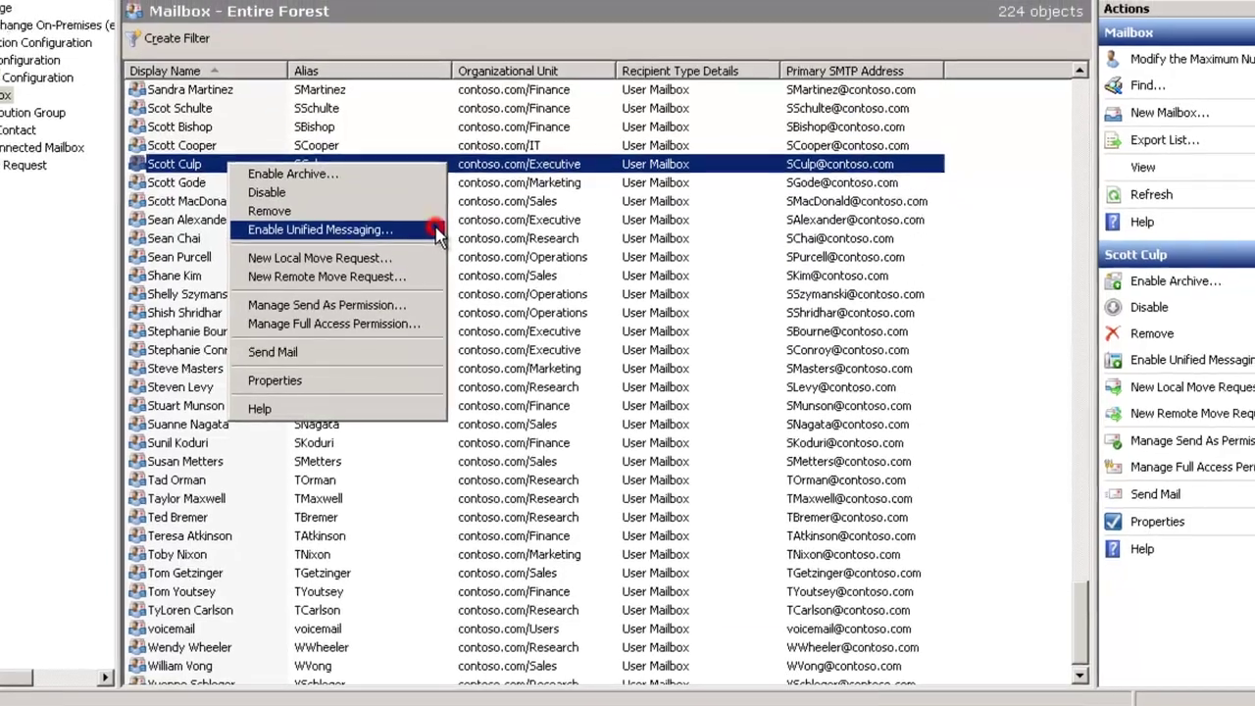
left_click(432, 224)
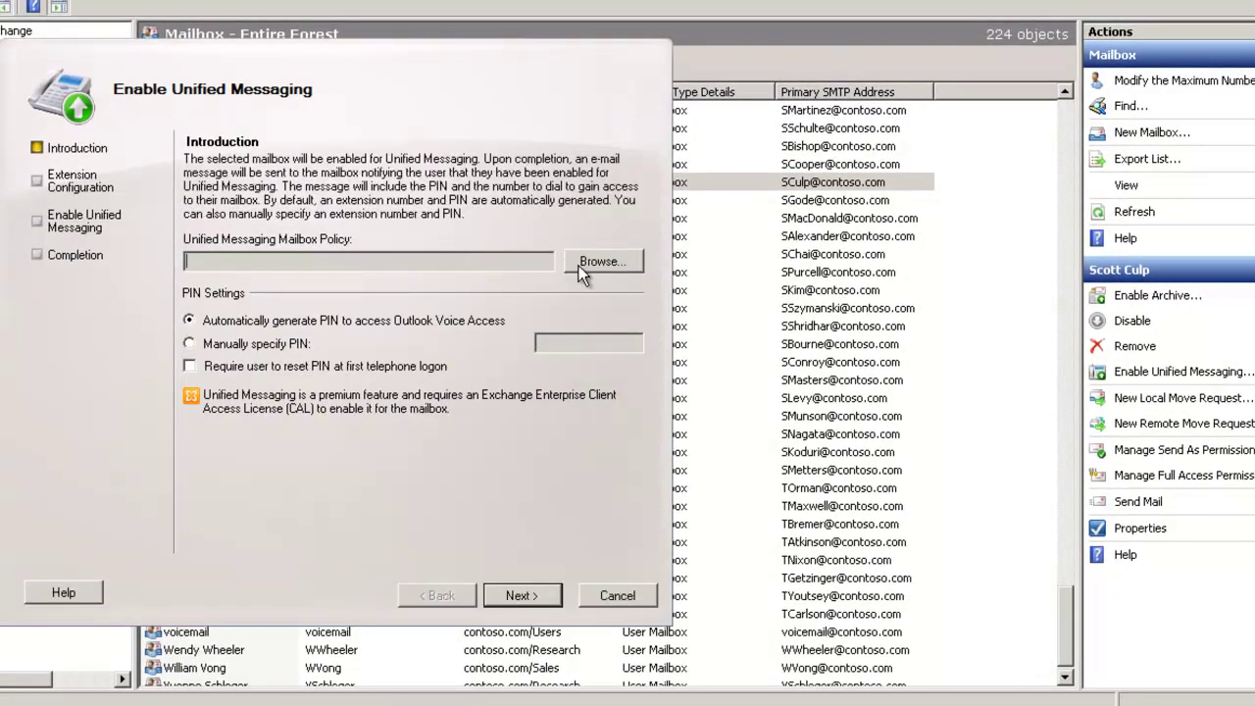
left_click(579, 262)
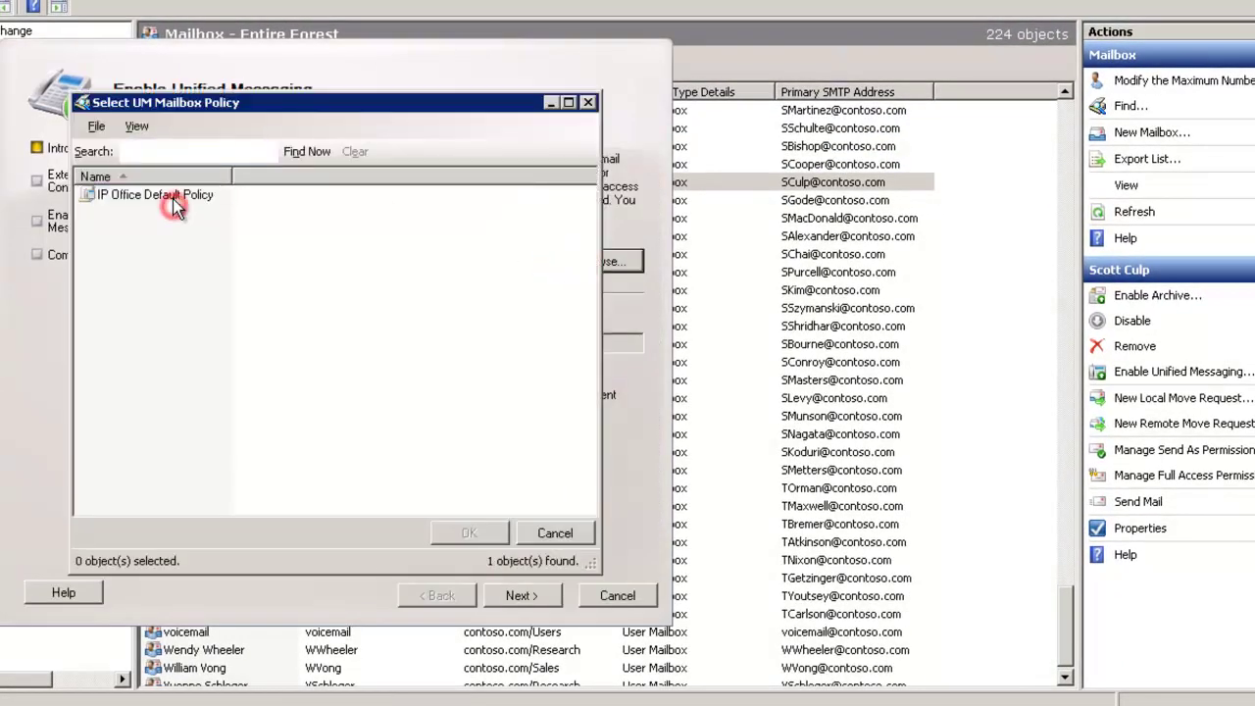
double_click(174, 196)
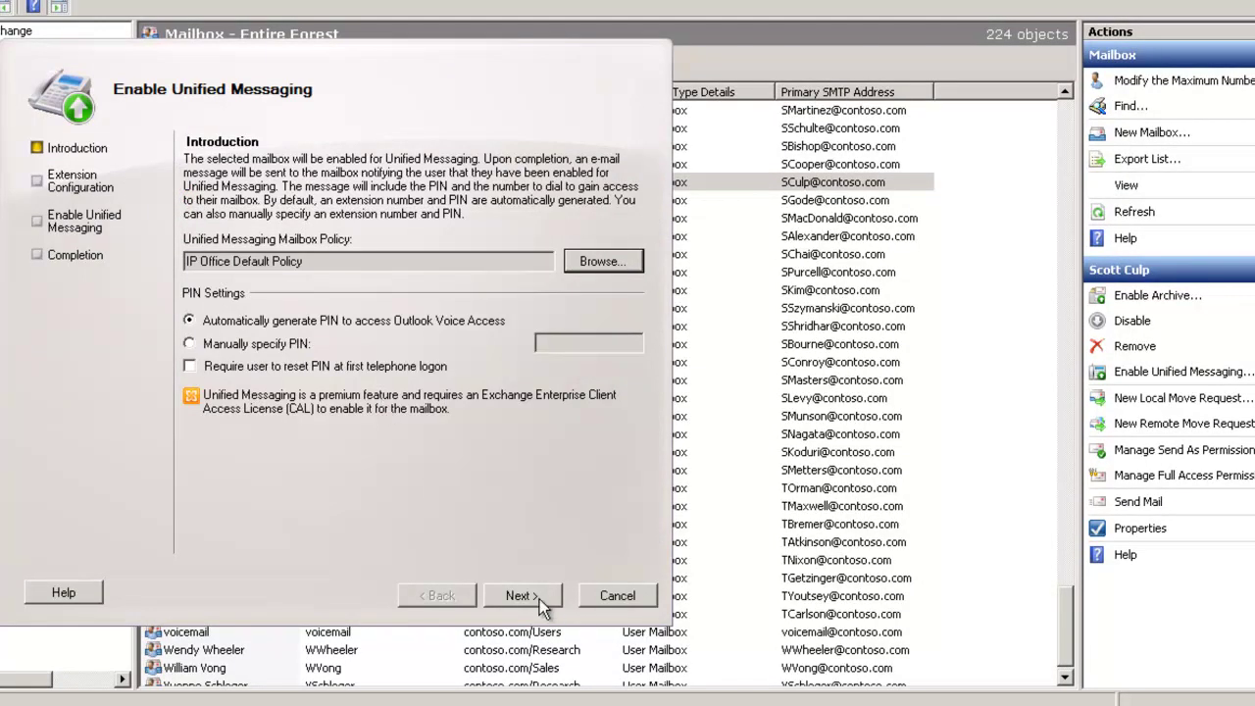
left_click(539, 599)
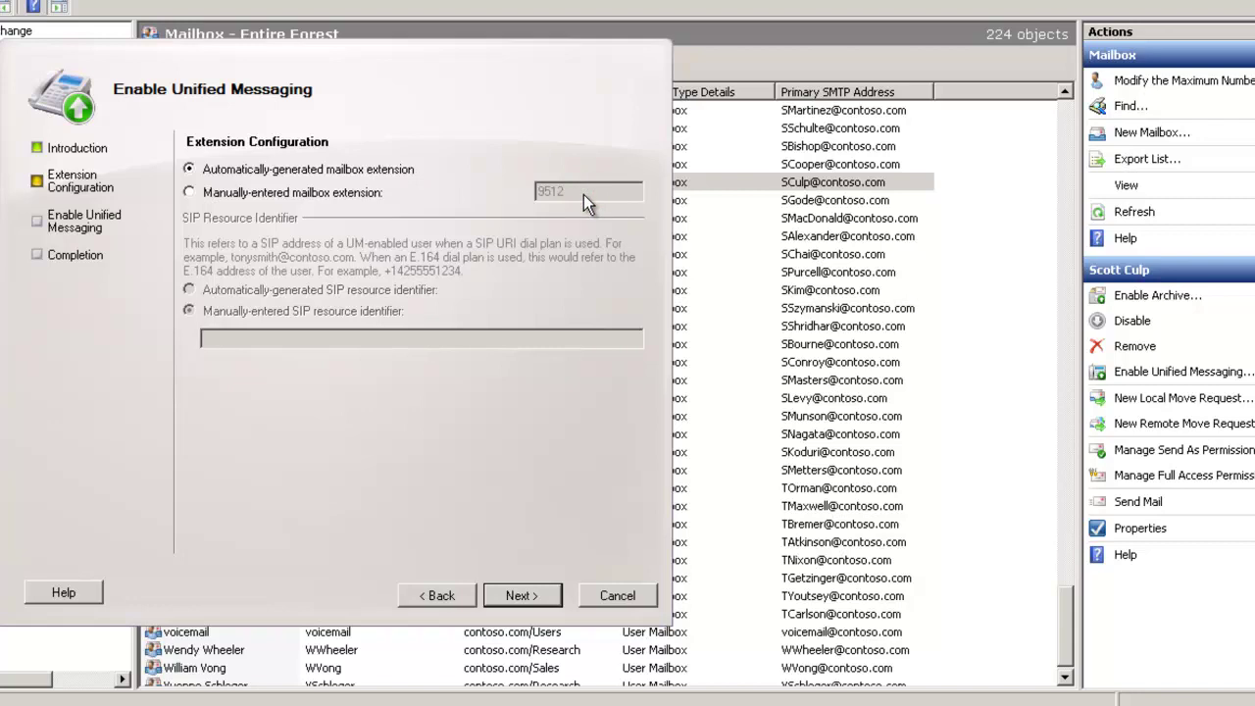
- Keep the automatically generated mailbox extension and enable the Executive user's mailbox for Unified Messaging
left_click(377, 195)
left_click(394, 170)
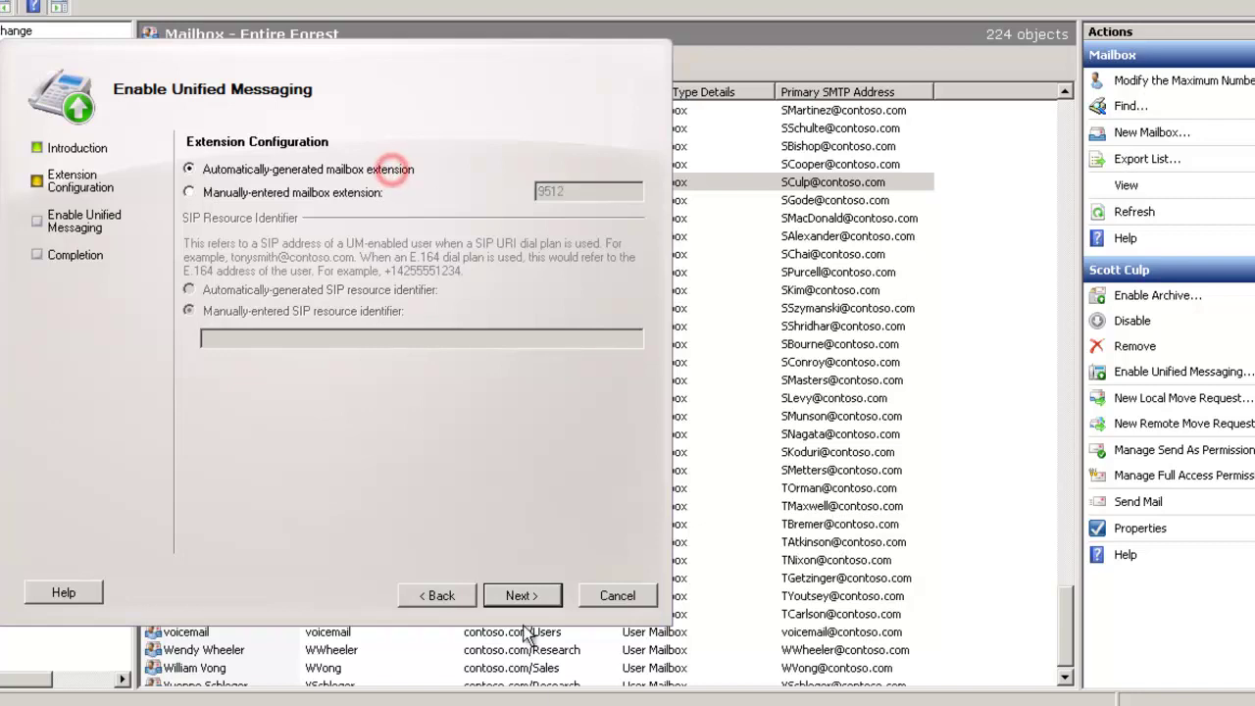
left_click(521, 594)
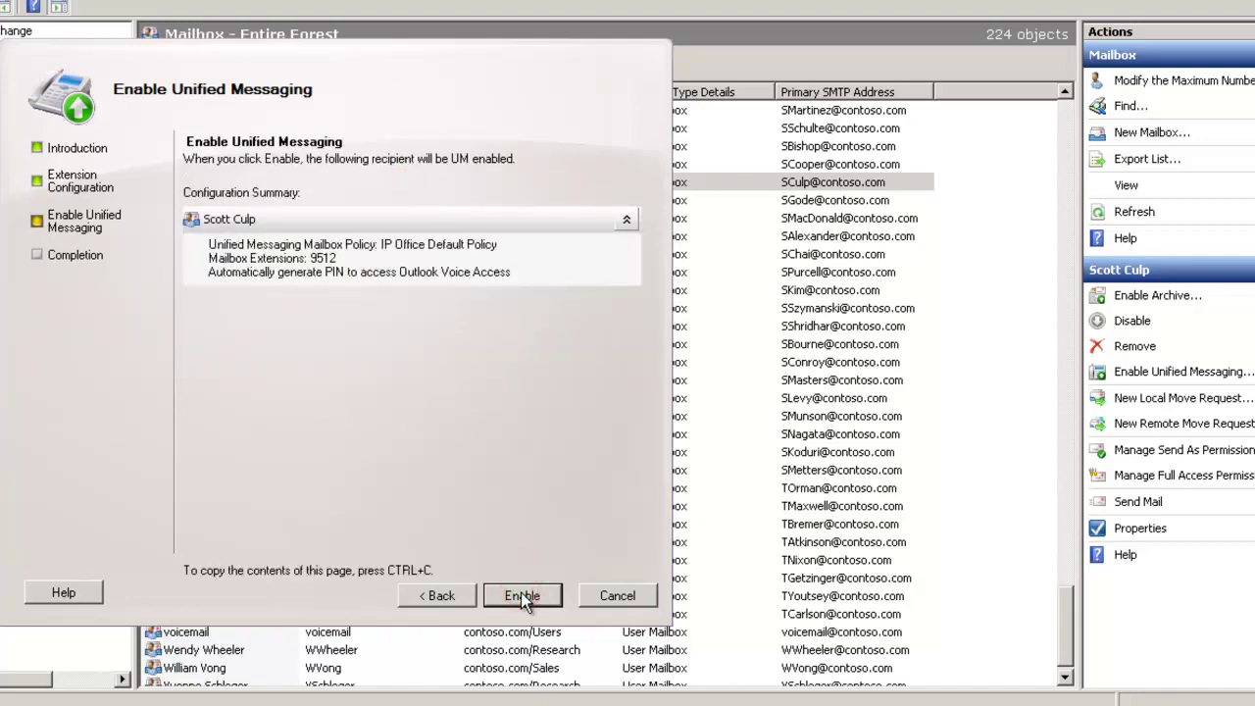
left_click(521, 595)
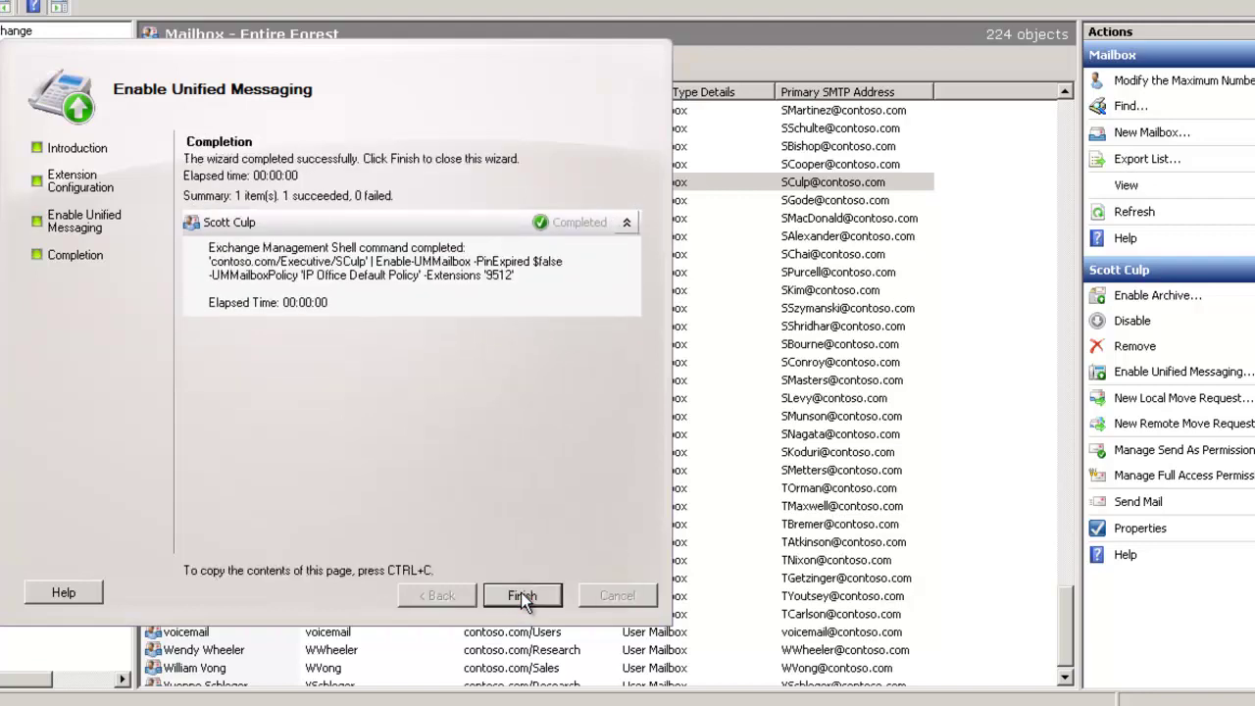
- Close the completed Enable Unified Messaging wizard and check the voicemail server's domain membership in System Properties
left_click(520, 595)
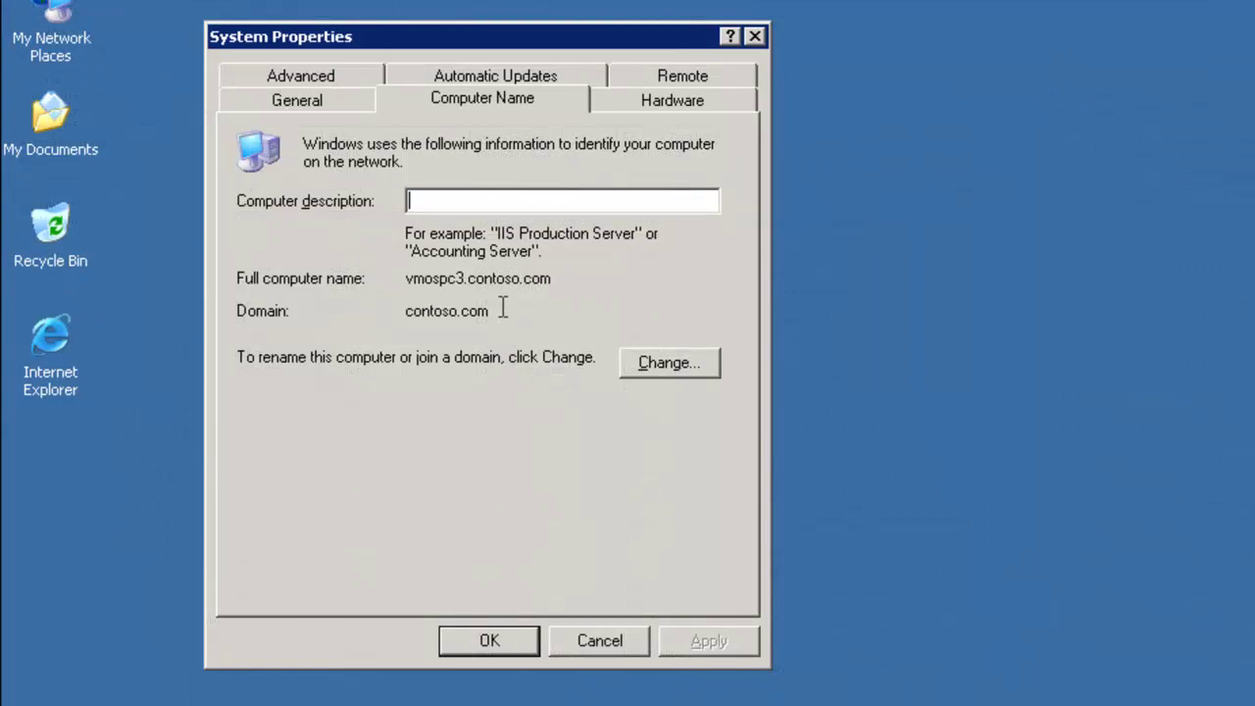
left_click_drag(502, 310, 399, 311)
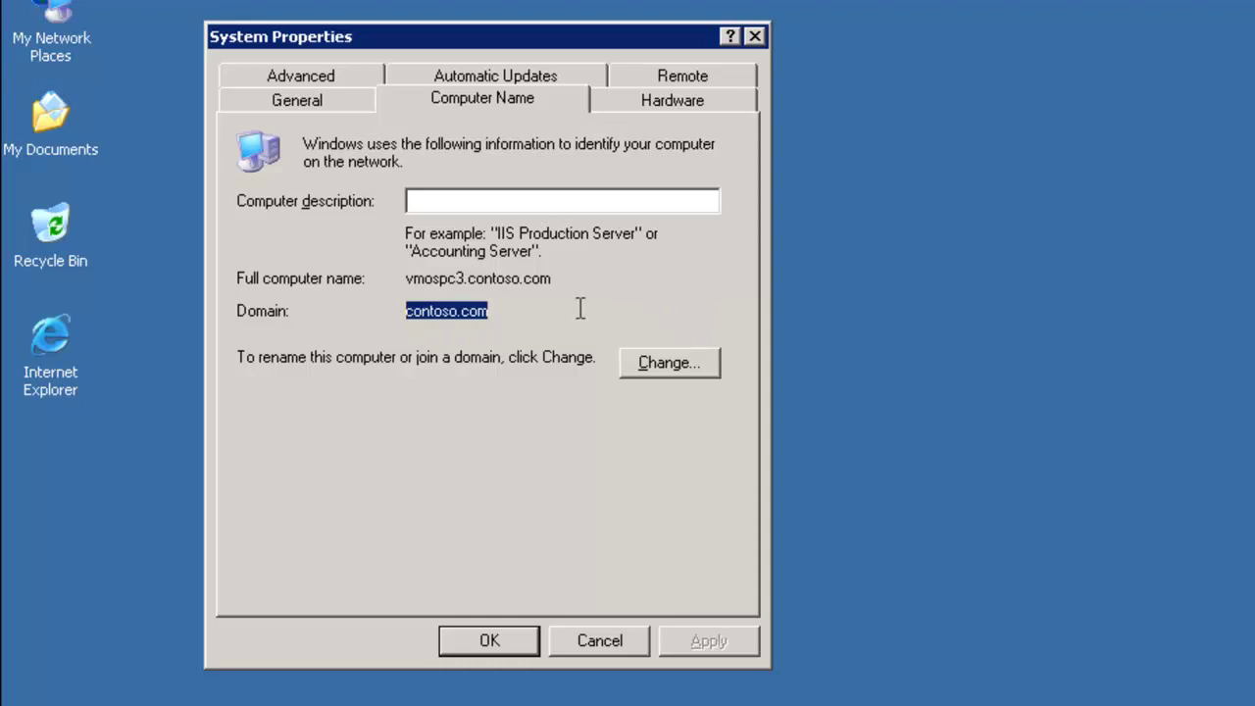
left_click(755, 37)
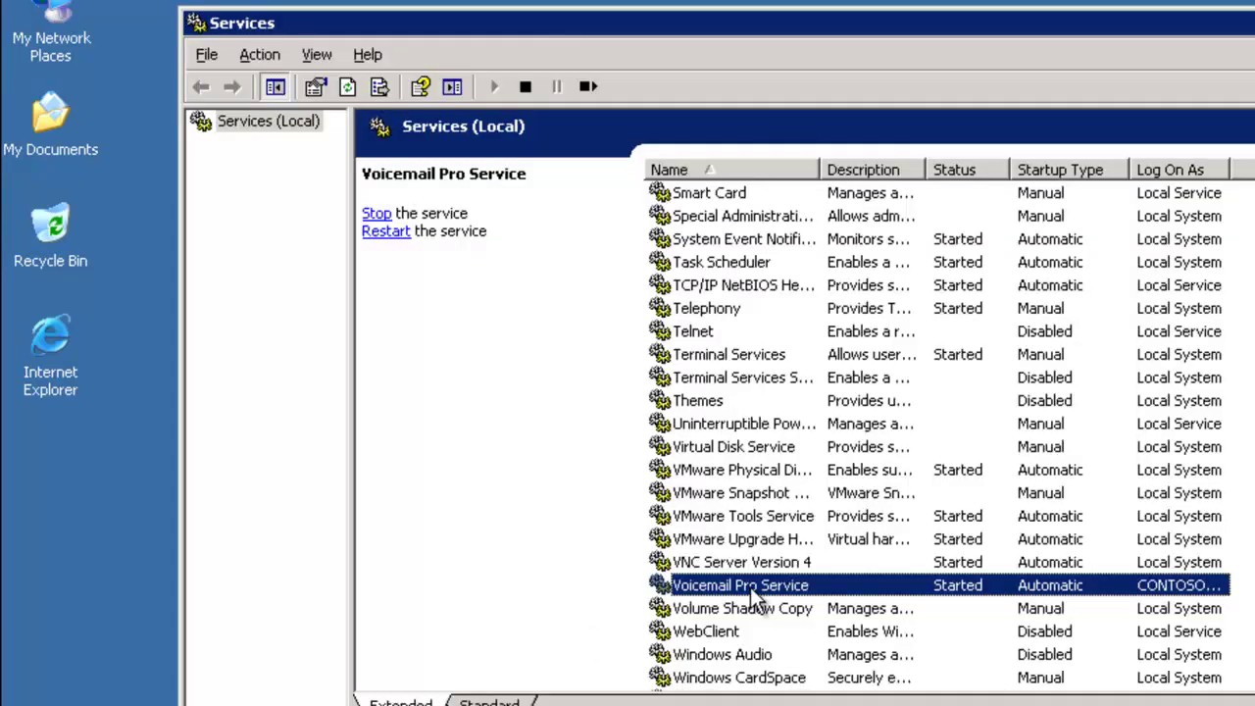
- Check which account the Voicemail Pro Service logs on with, and close the Services console
left_click(750, 587)
double_click(751, 587)
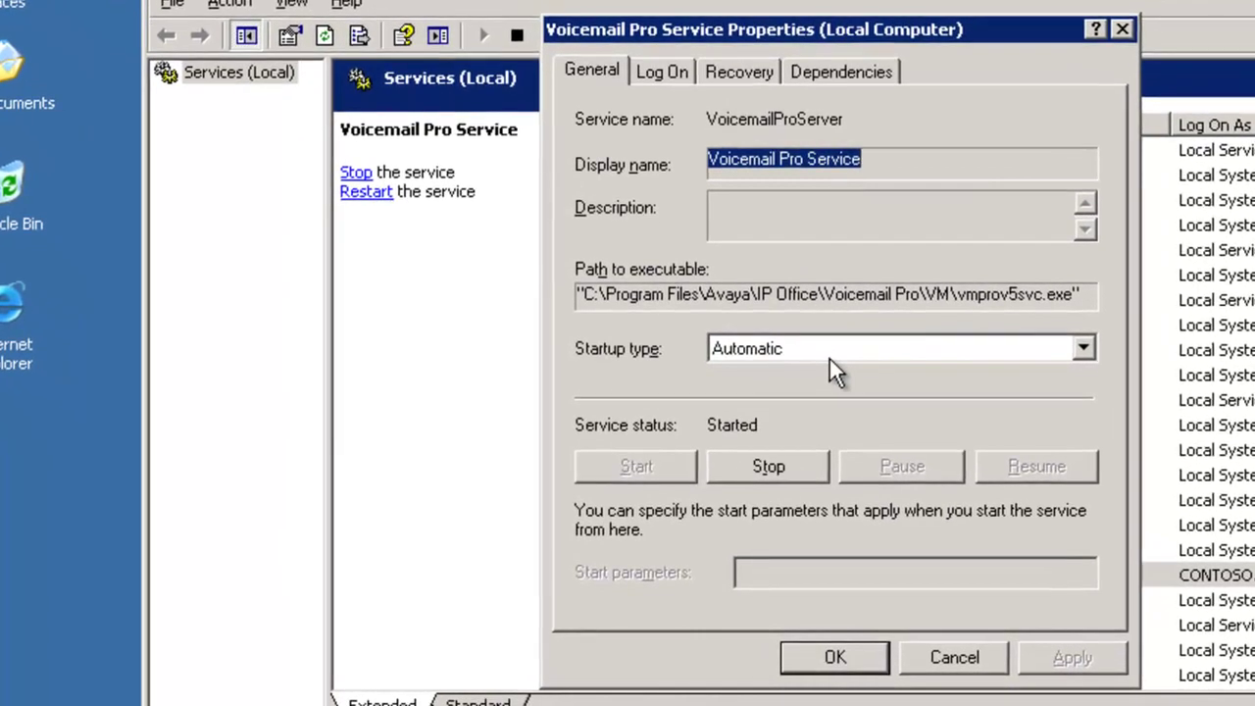
left_click(677, 73)
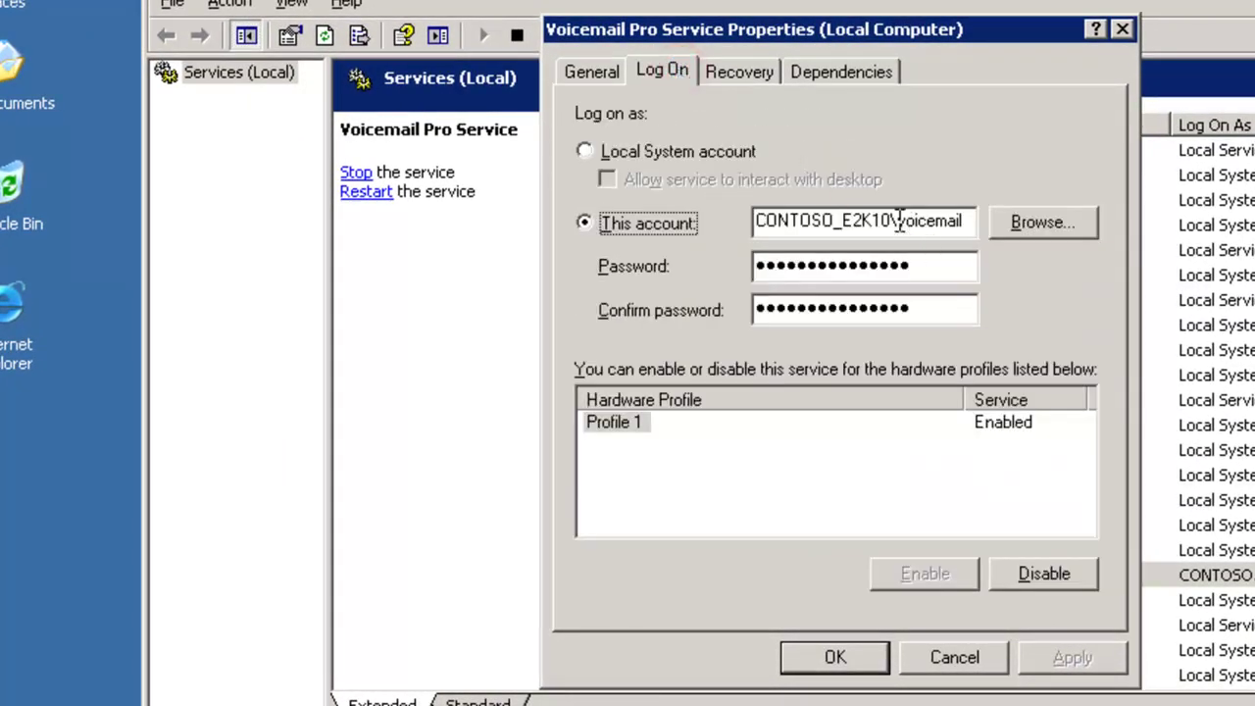
left_click_drag(898, 222, 971, 223)
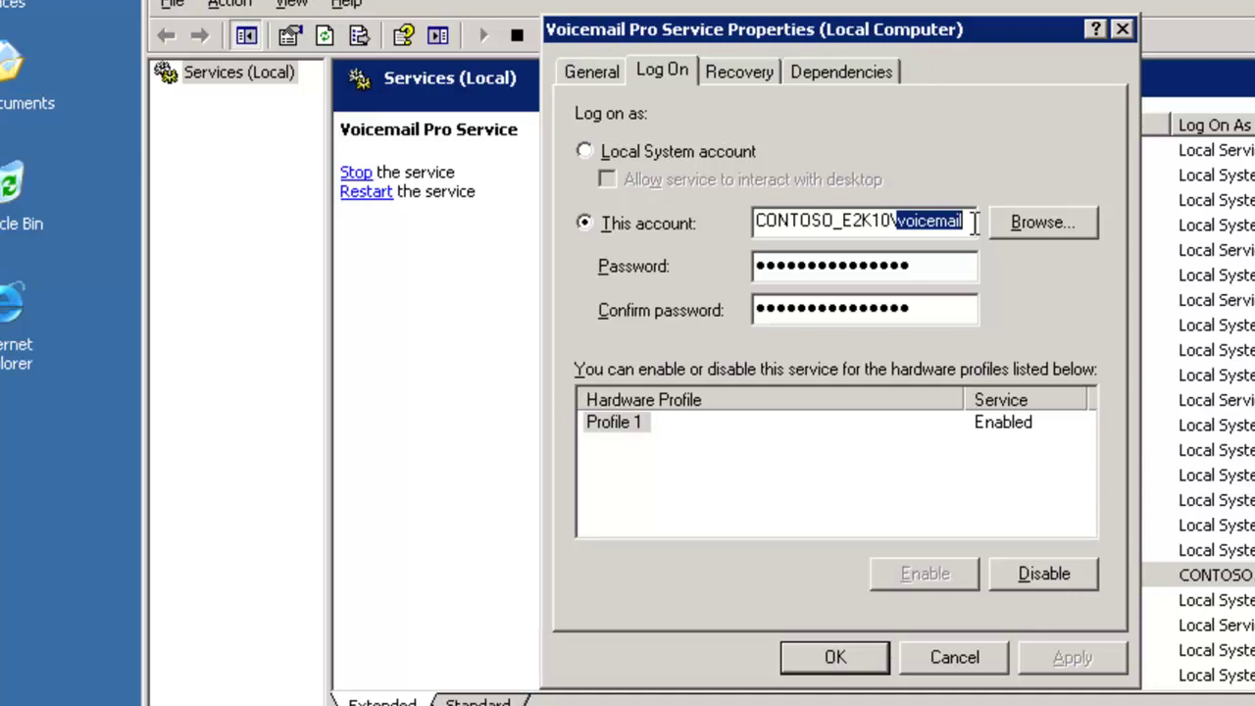
left_click(1122, 30)
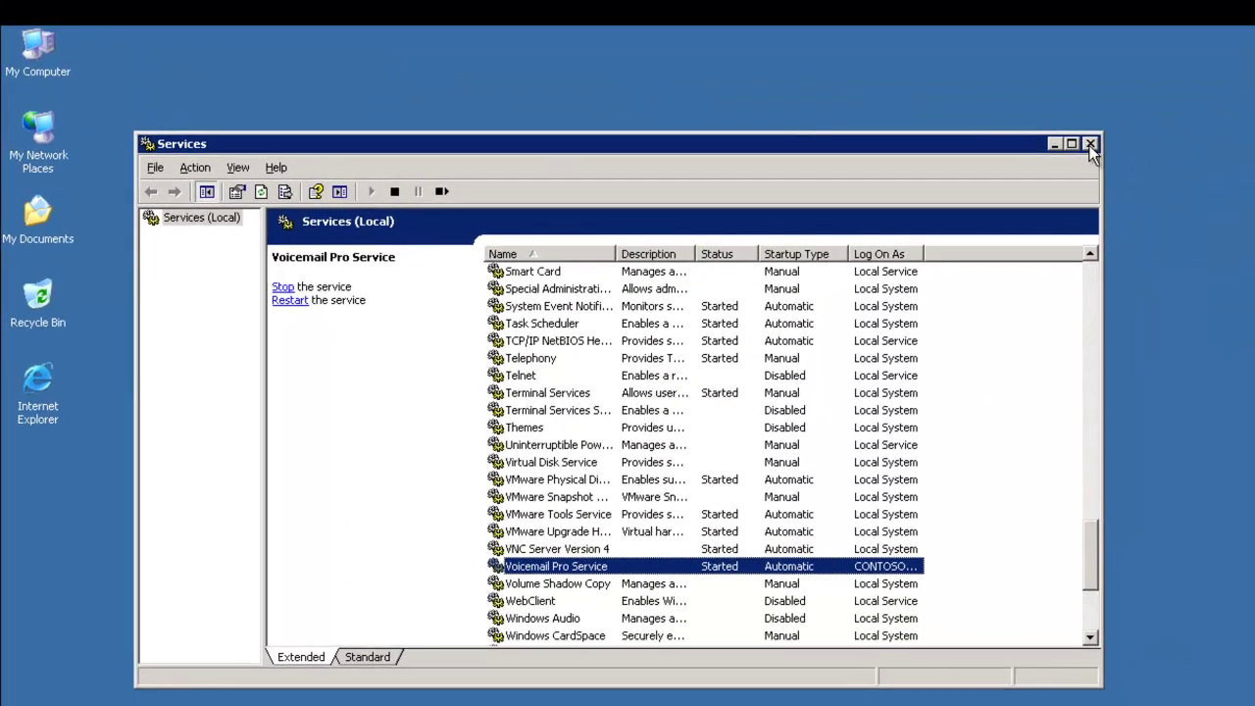
left_click(1090, 145)
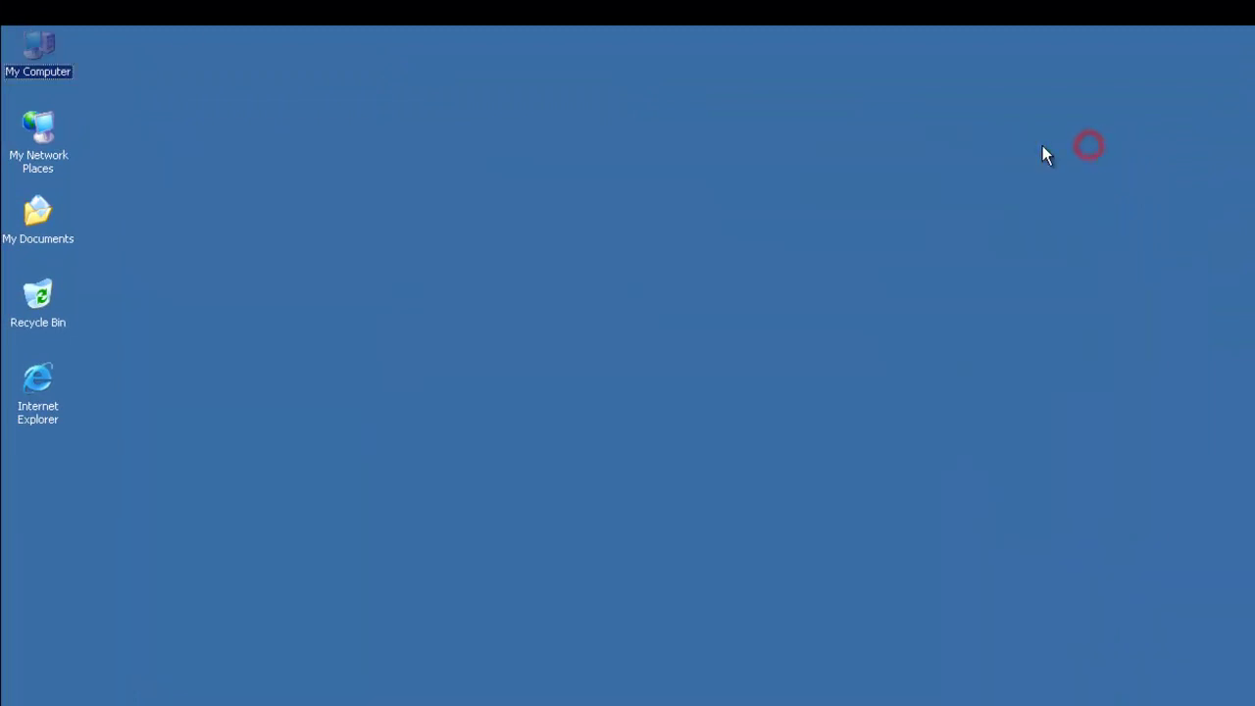
- Check in Computer Management that the voicemail domain account belongs to the local Administrators group, and close the console
right_click(42, 62)
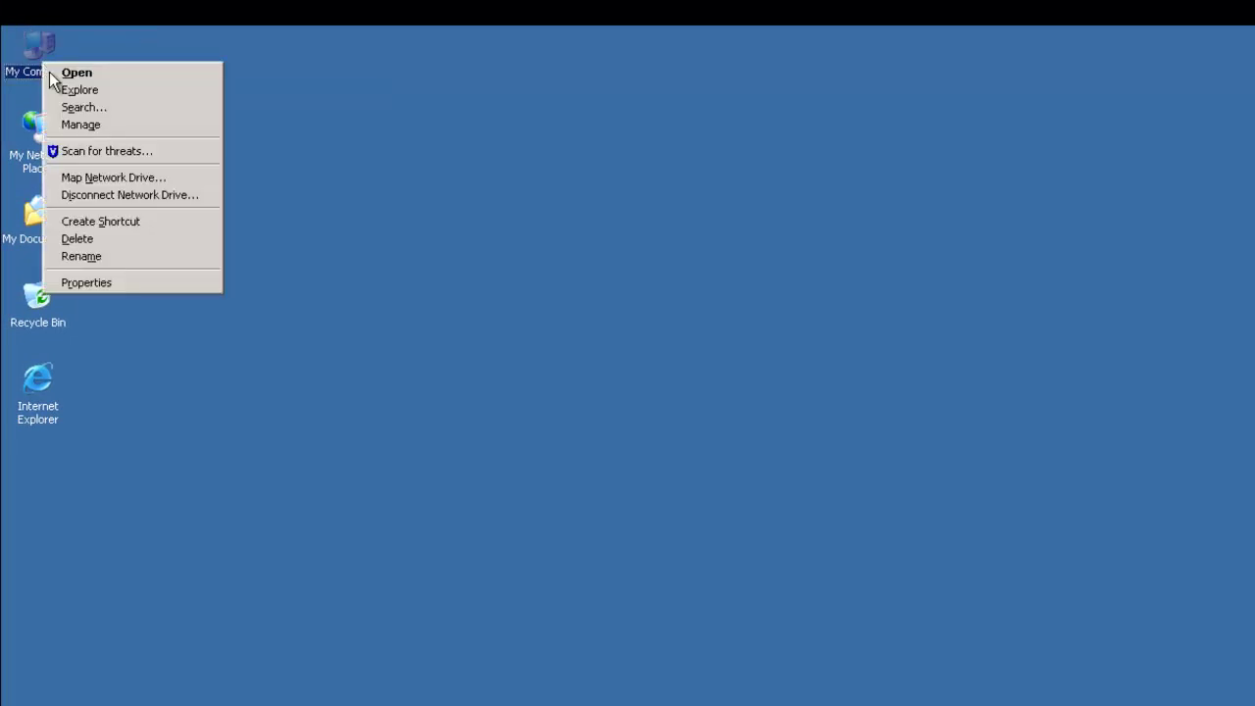
left_click(95, 122)
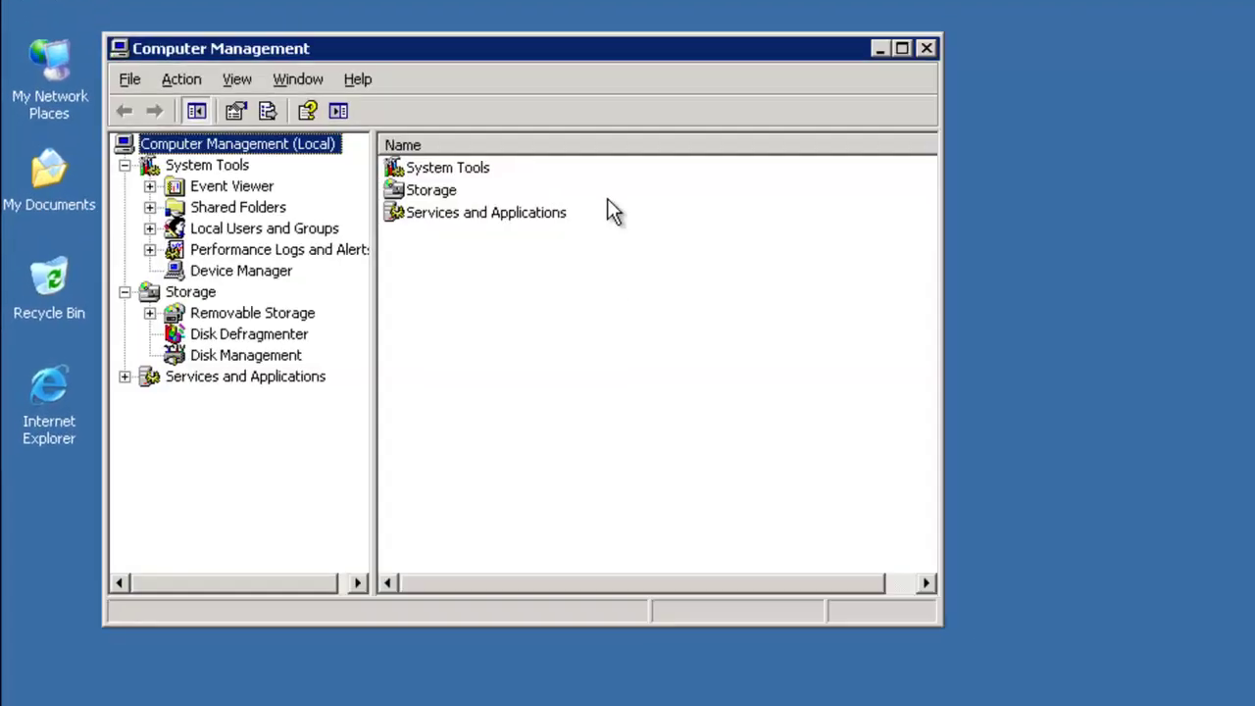
left_click(236, 227)
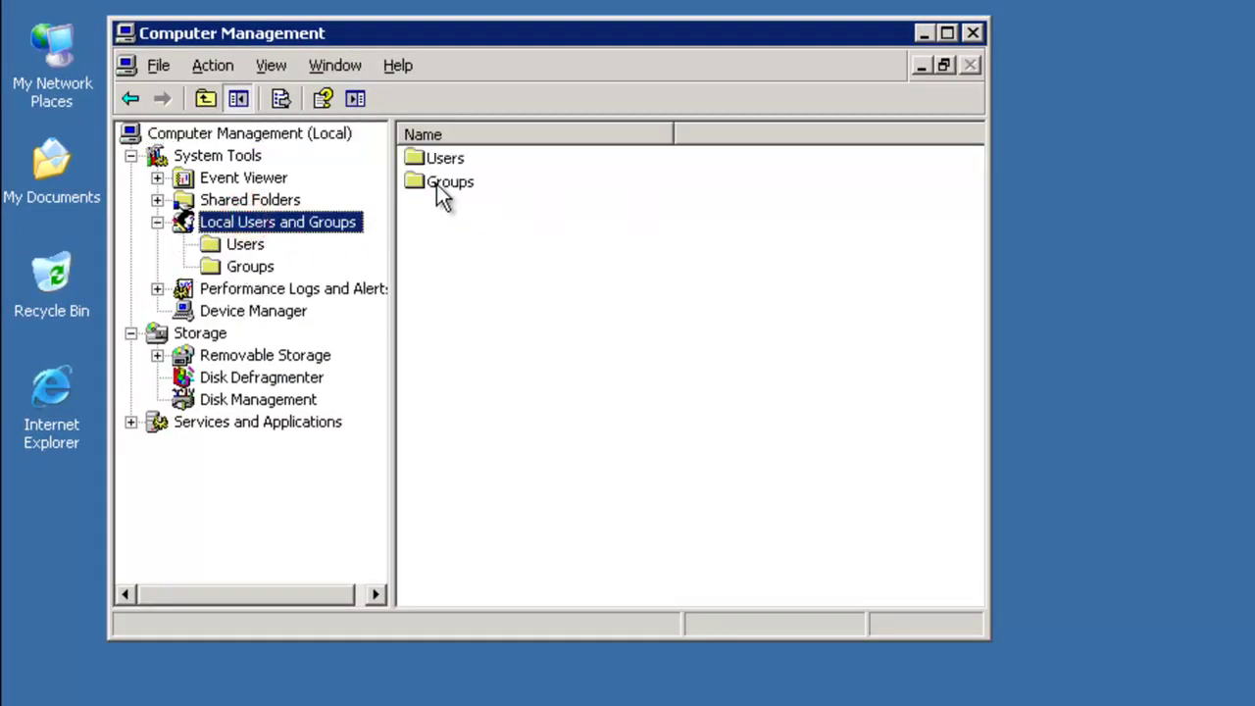
double_click(437, 184)
double_click(474, 159)
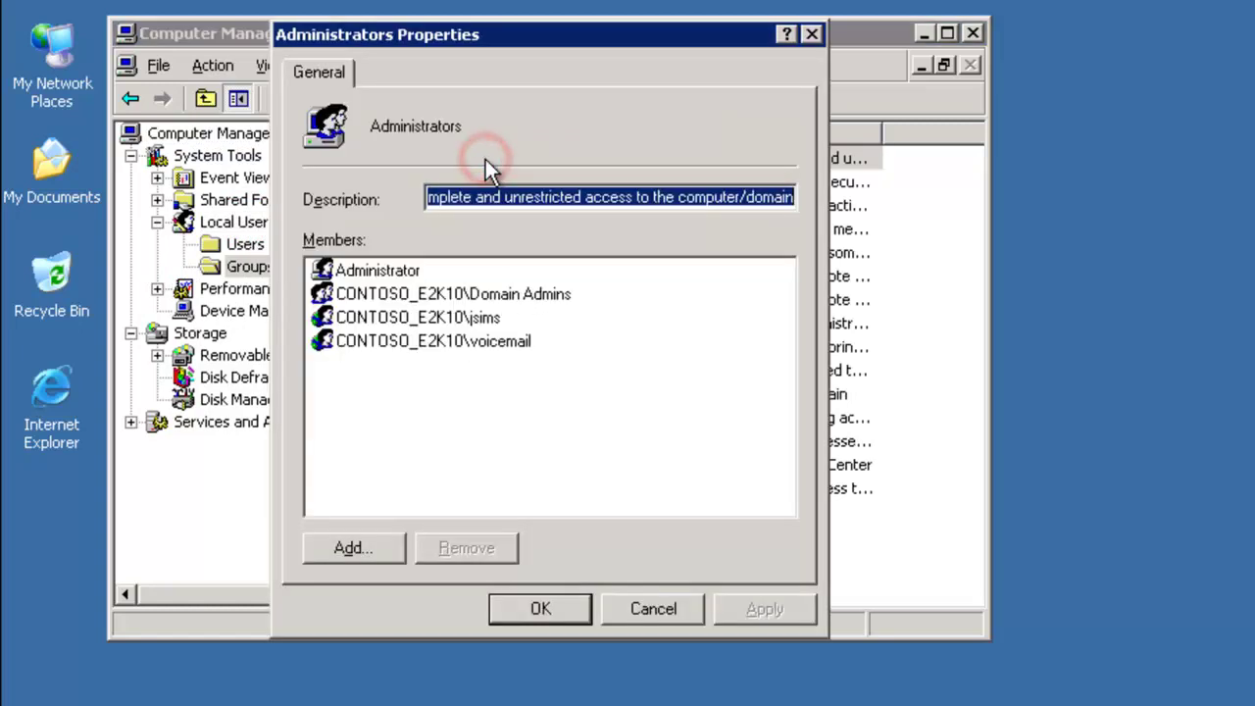
left_click(530, 348)
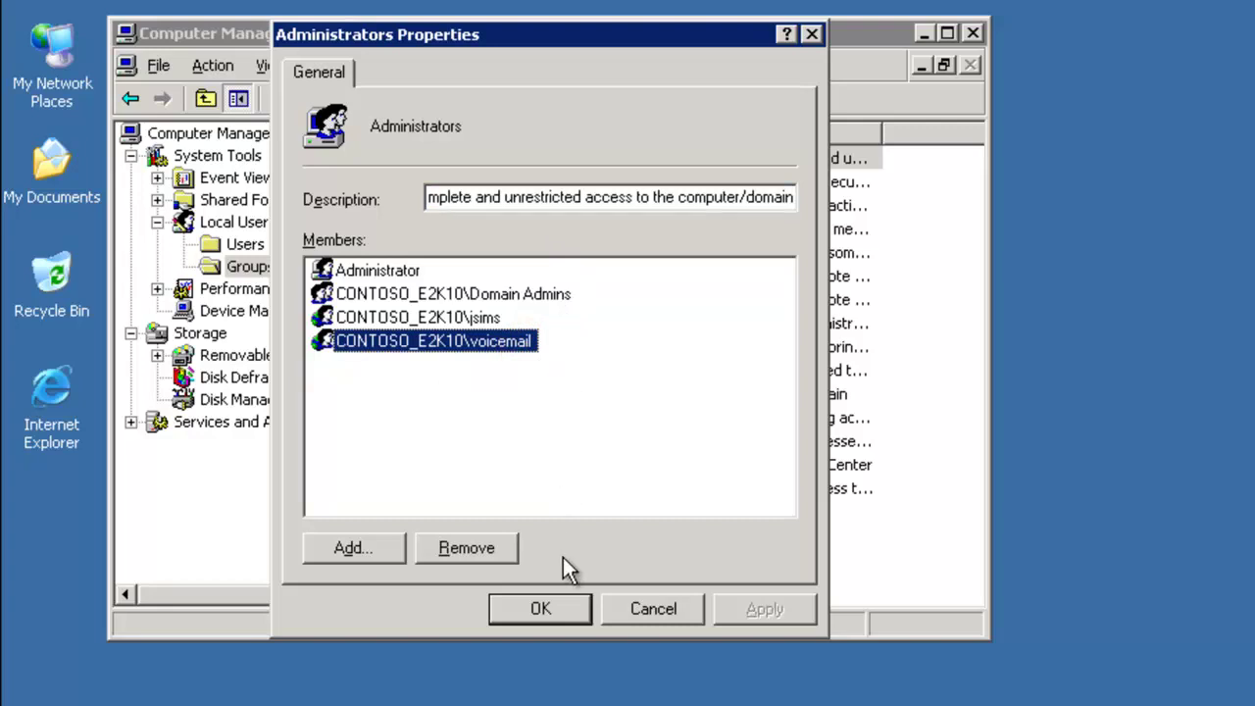
left_click(570, 612)
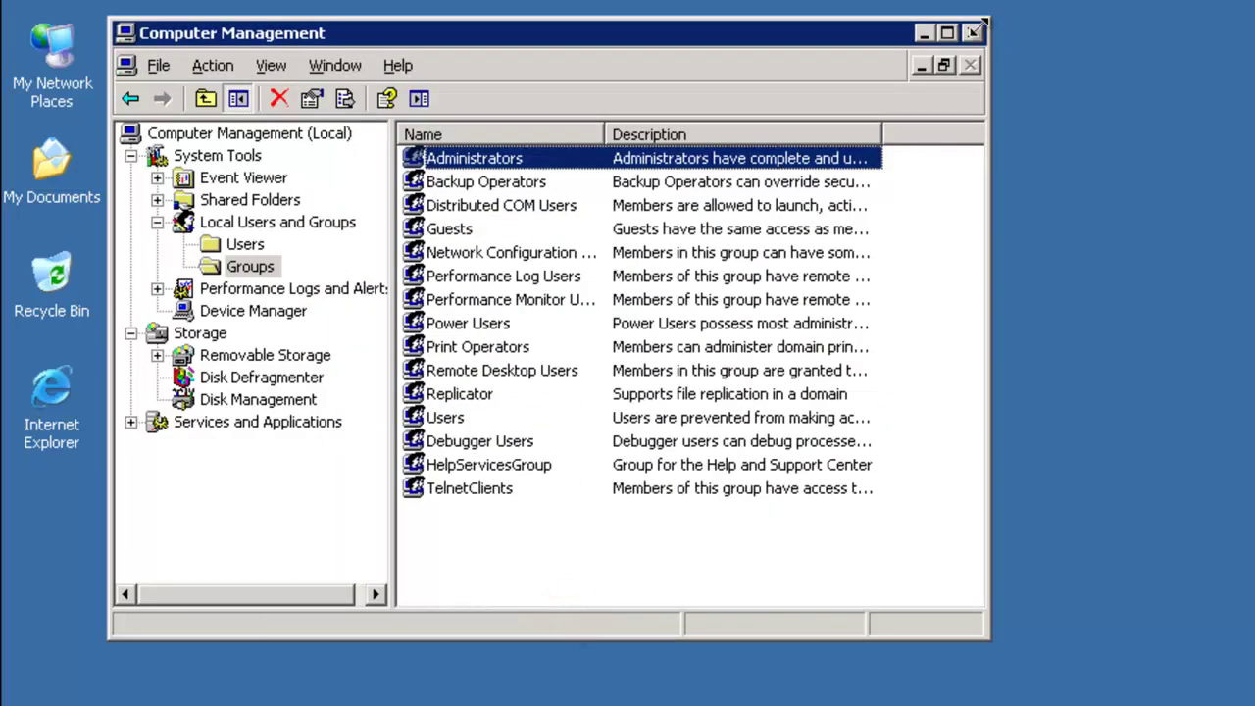
left_click(975, 33)
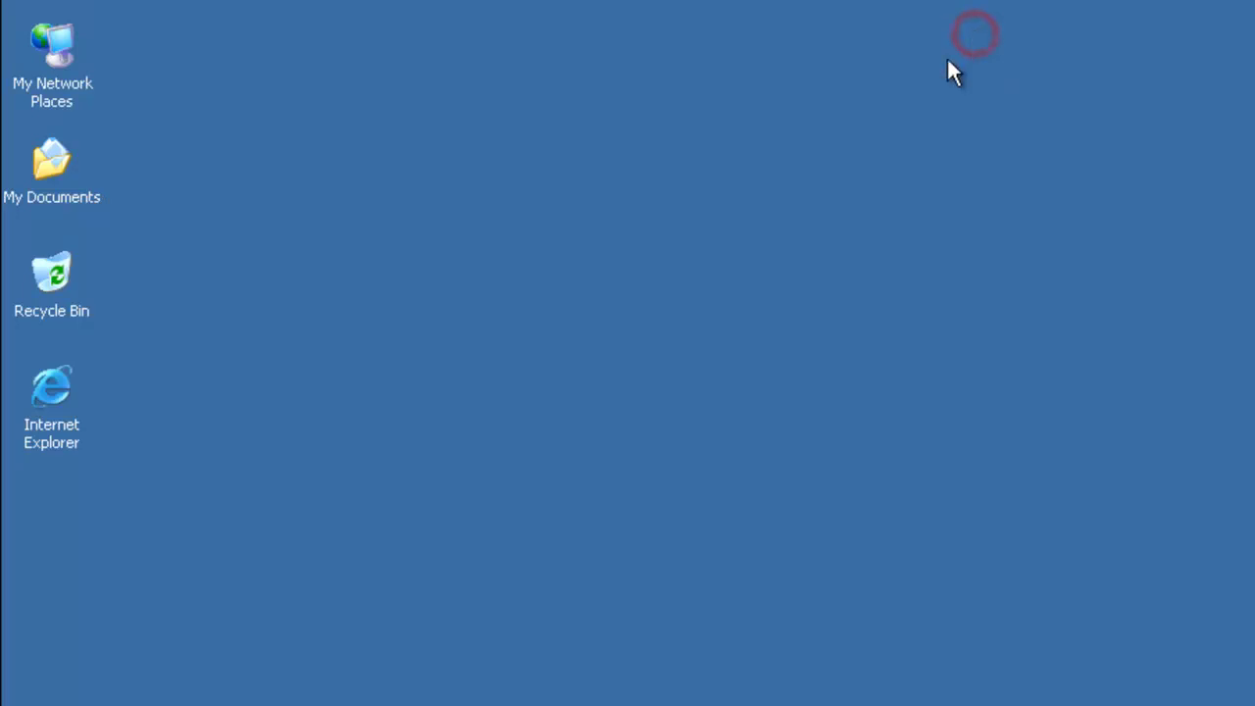
- Examine the Exchange server and mailbox user name of the Microsoft Exchange account in Outlook's mail setup
key("super")
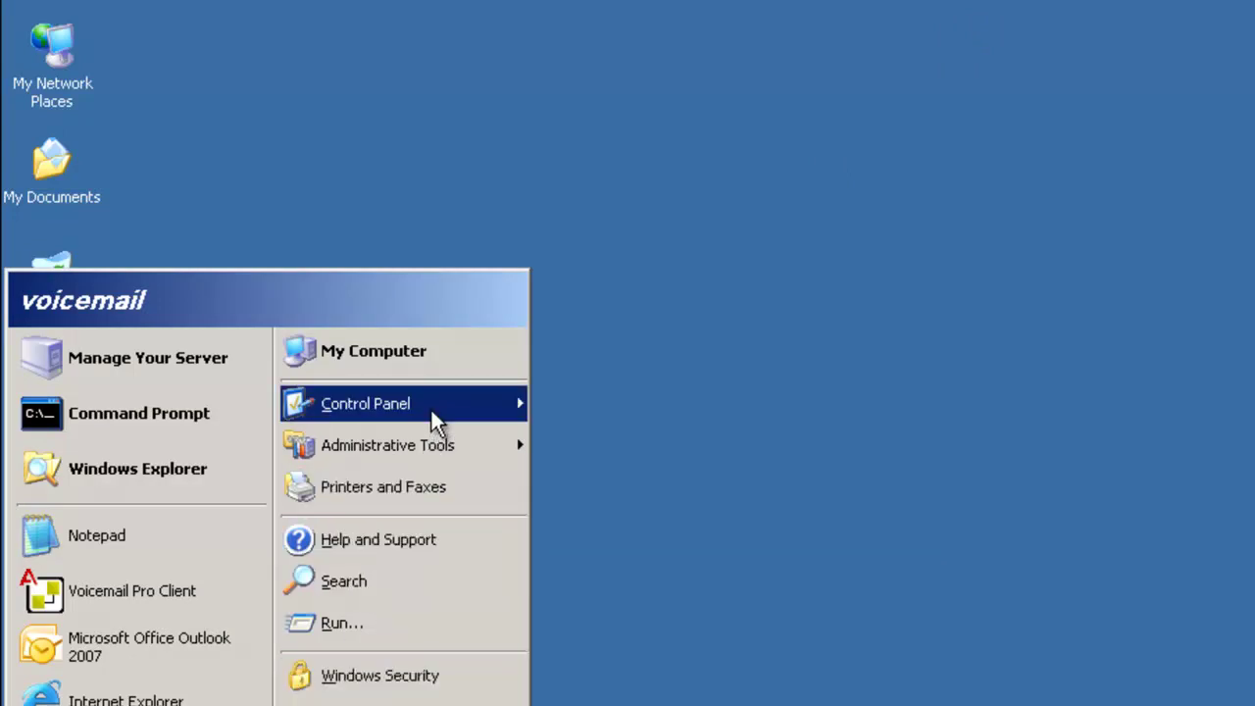
mouse_move(430, 407)
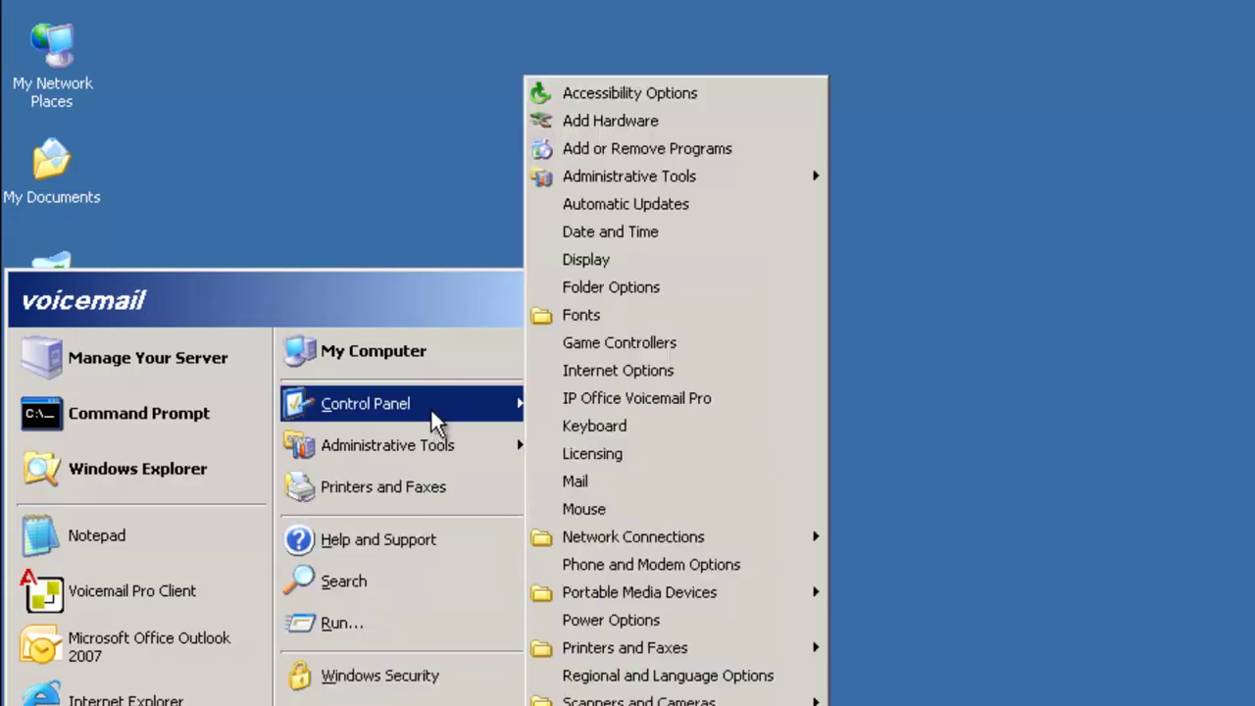
left_click(645, 491)
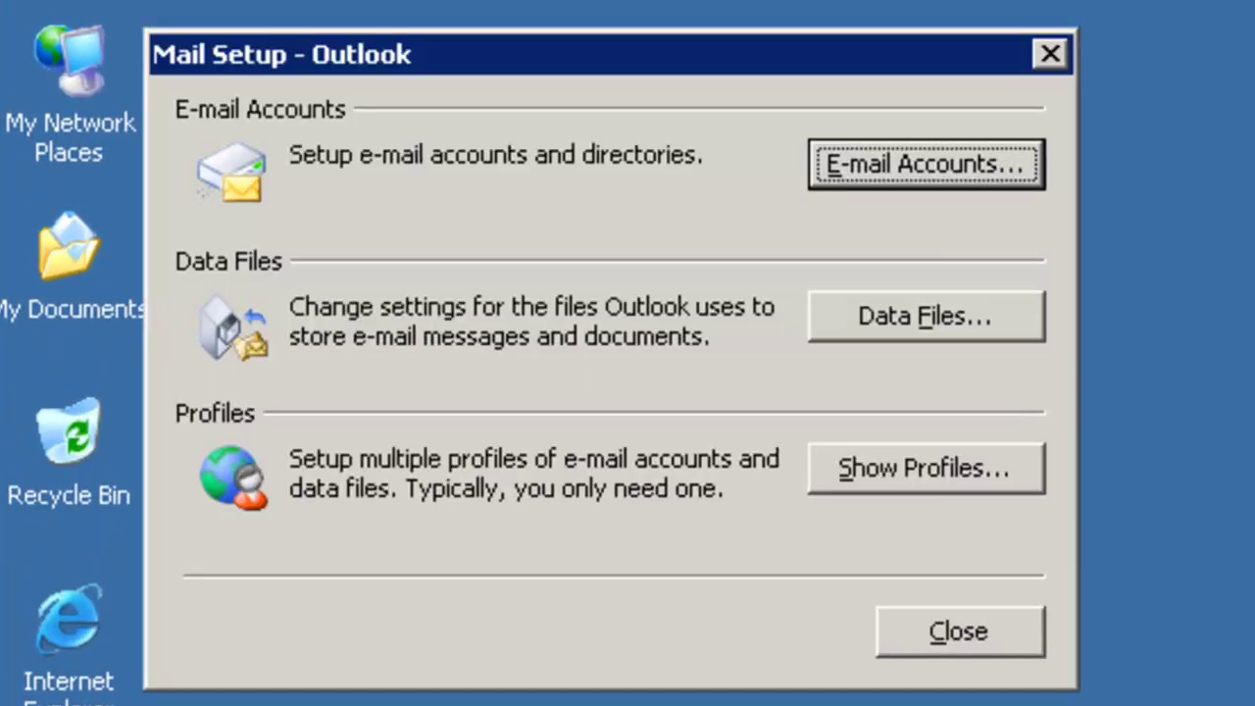
left_click(928, 175)
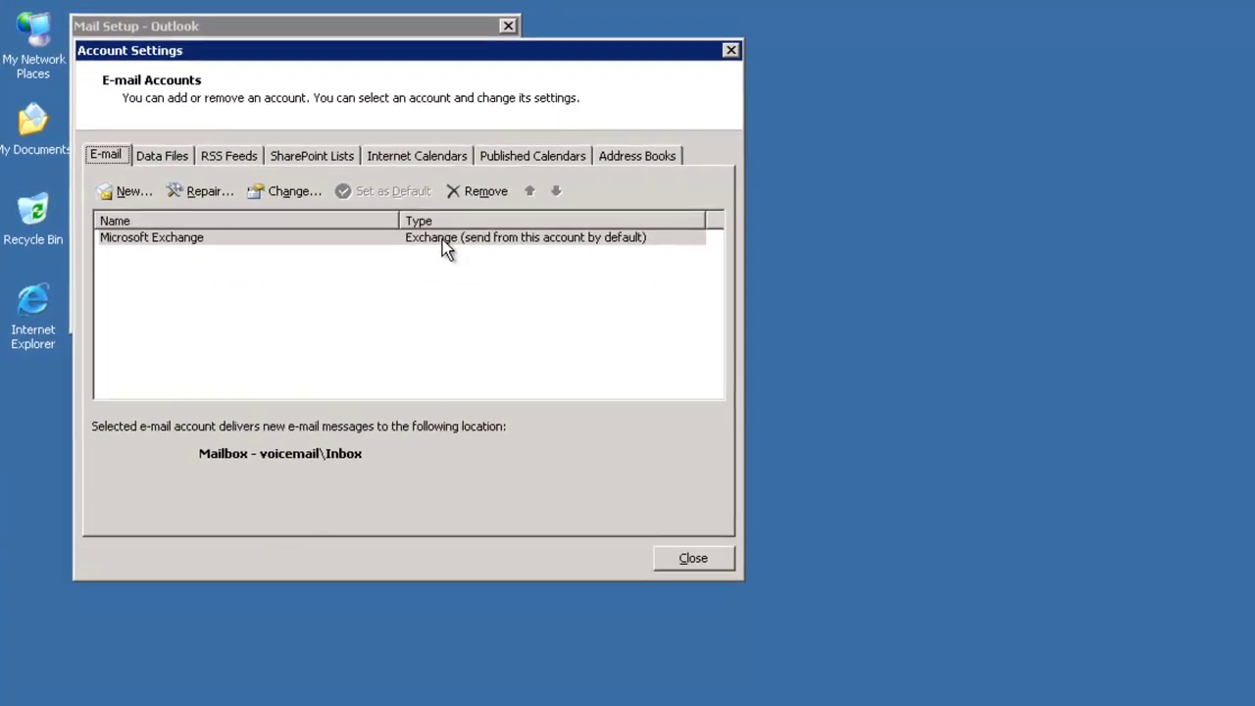
left_click(606, 326)
double_click(438, 238)
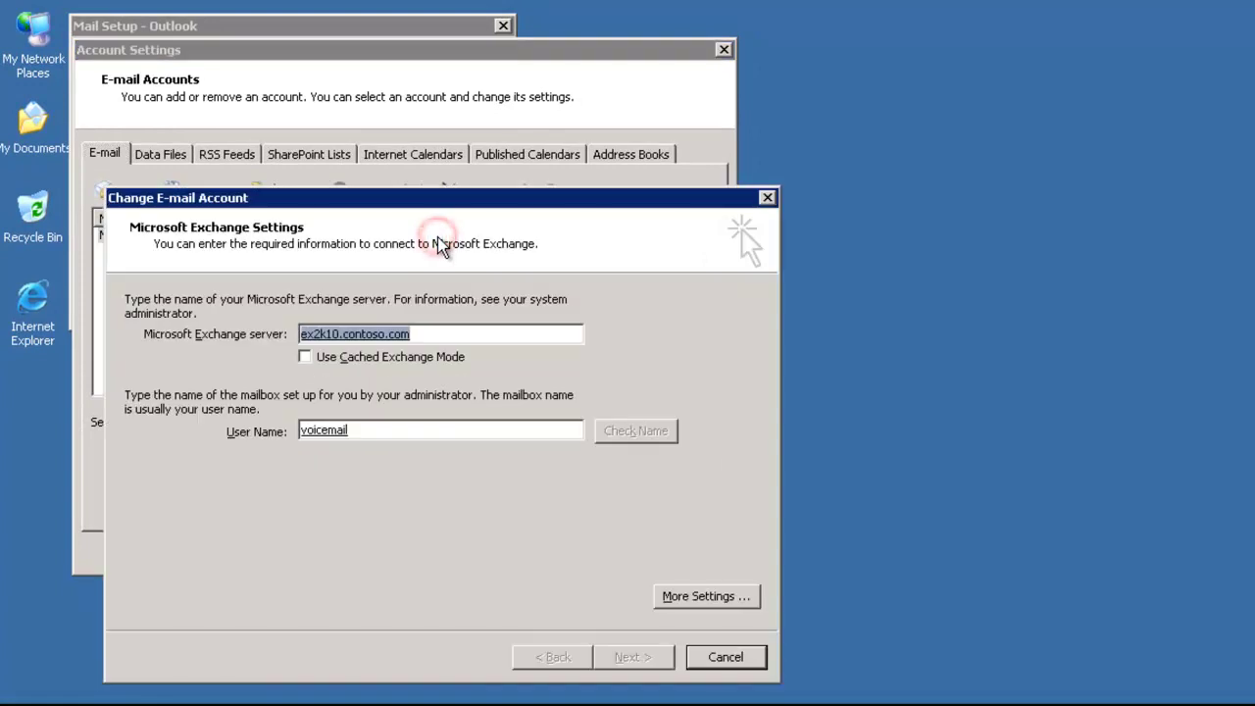
left_click(433, 336)
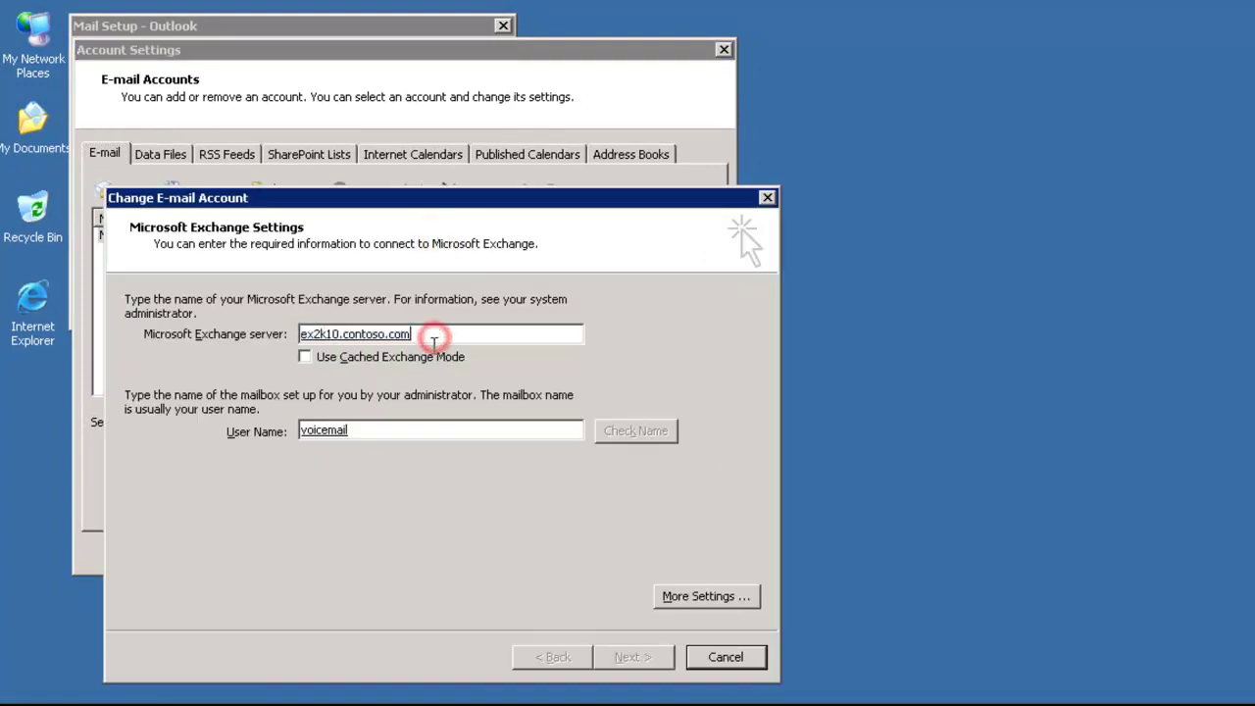
left_click(387, 425)
left_click_drag(372, 424, 201, 433)
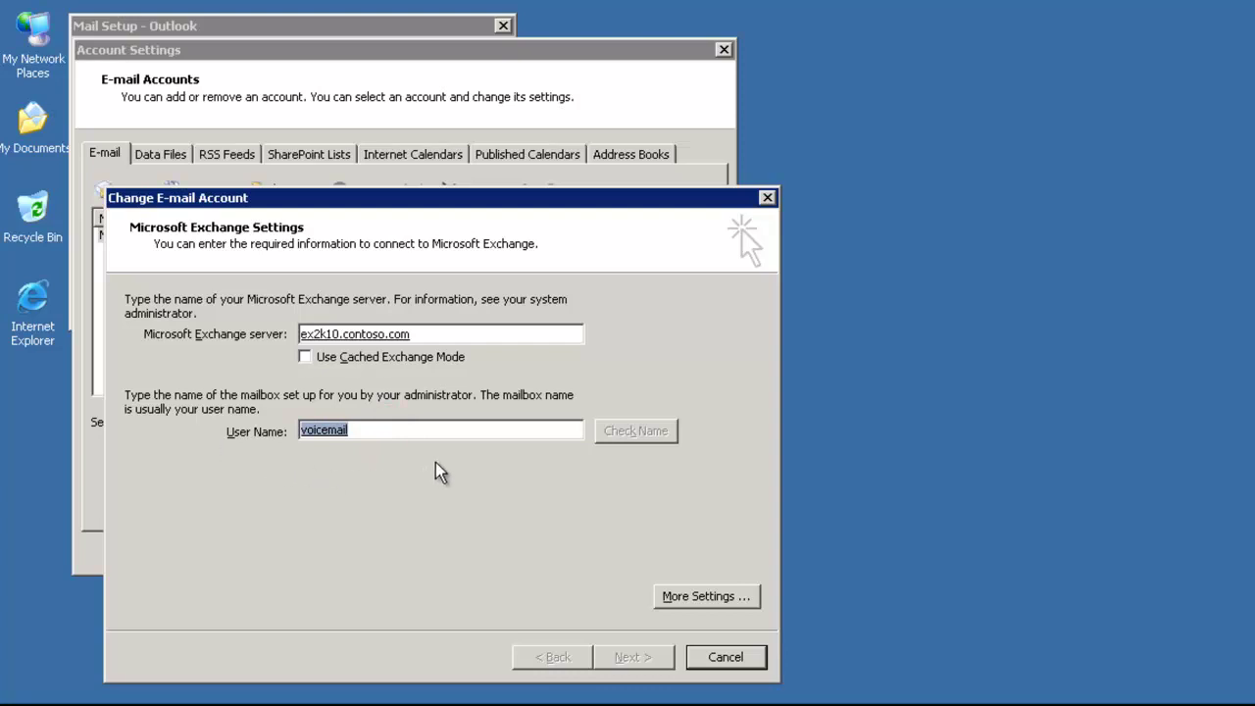
left_click(732, 656)
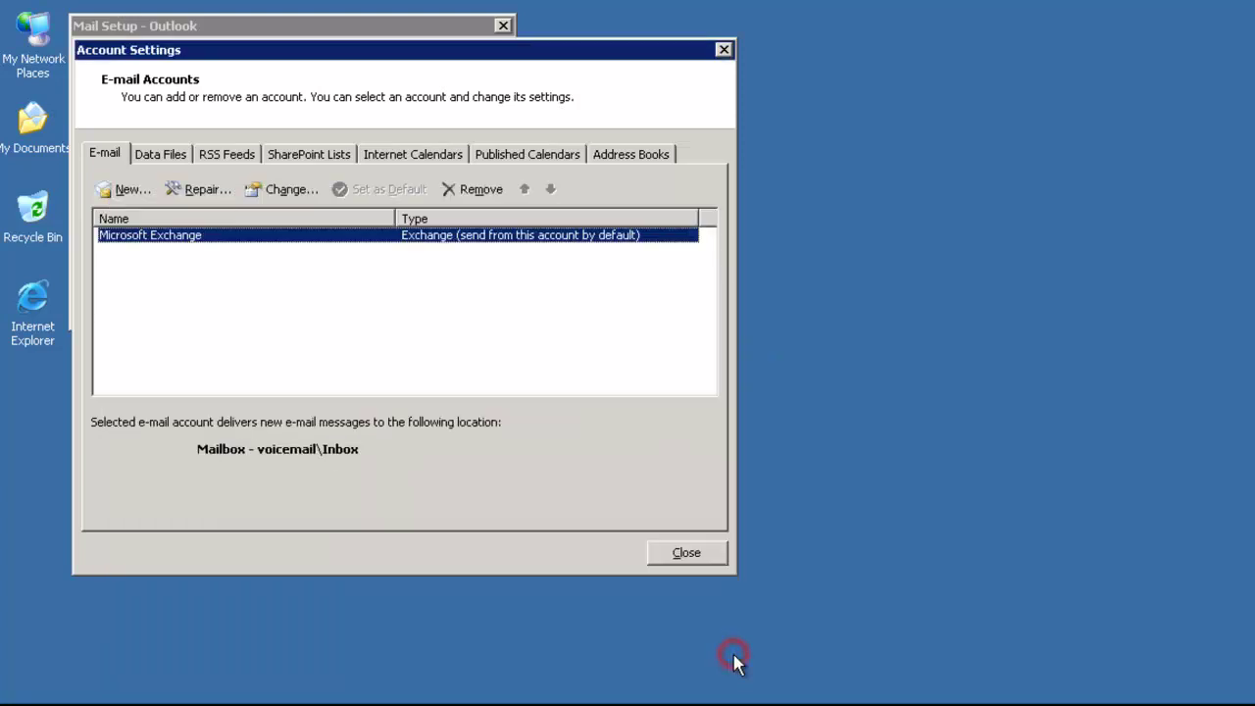
left_click(696, 551)
- Review the configured Outlook mail profiles and which profile is always used at startup
left_click(436, 251)
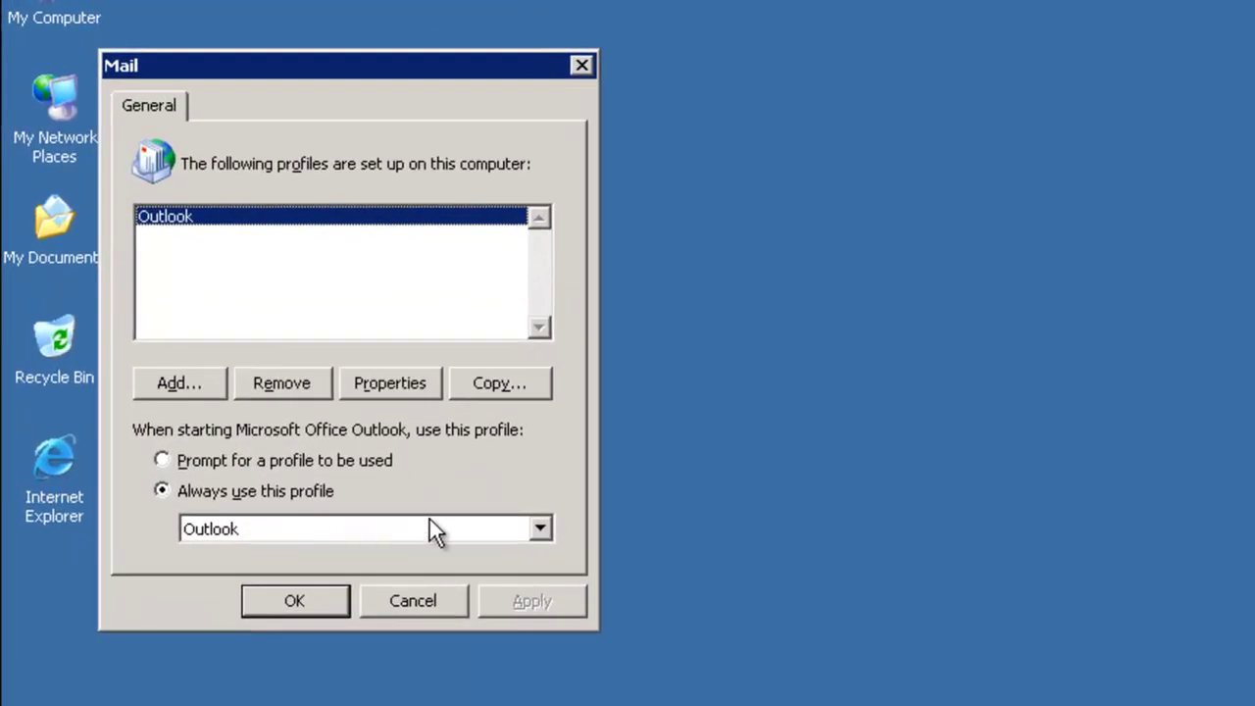
left_click(431, 522)
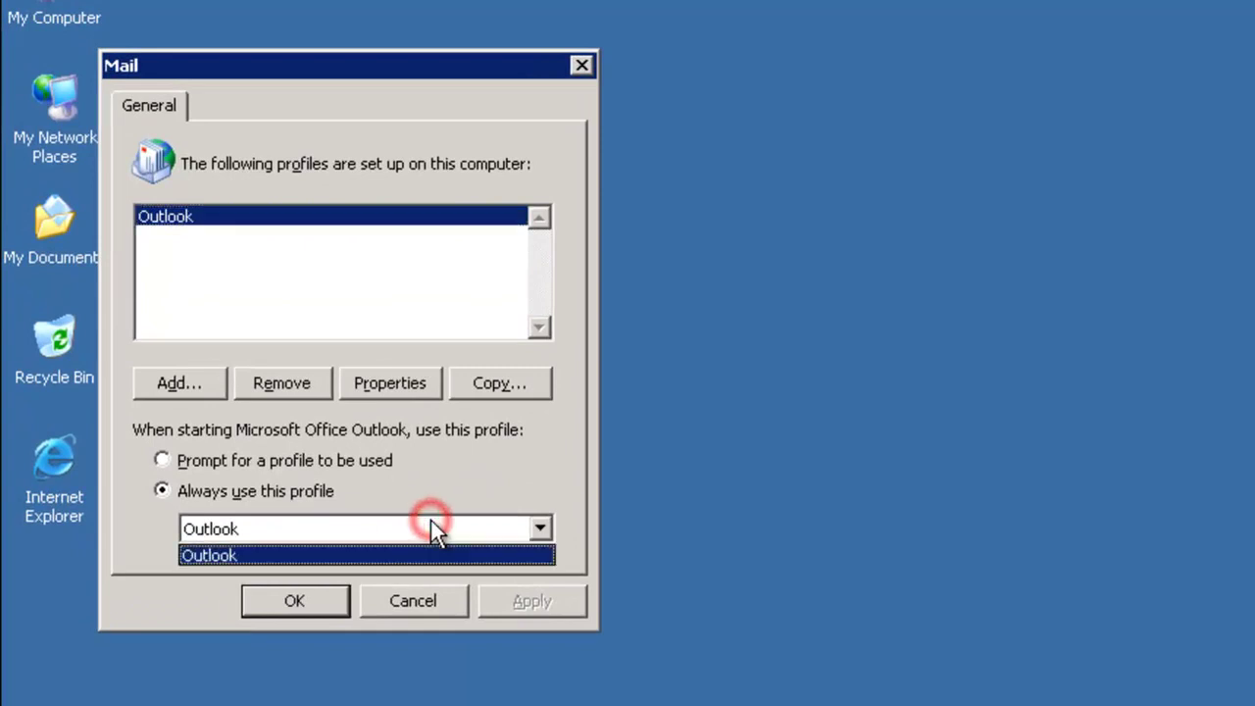
left_click(432, 522)
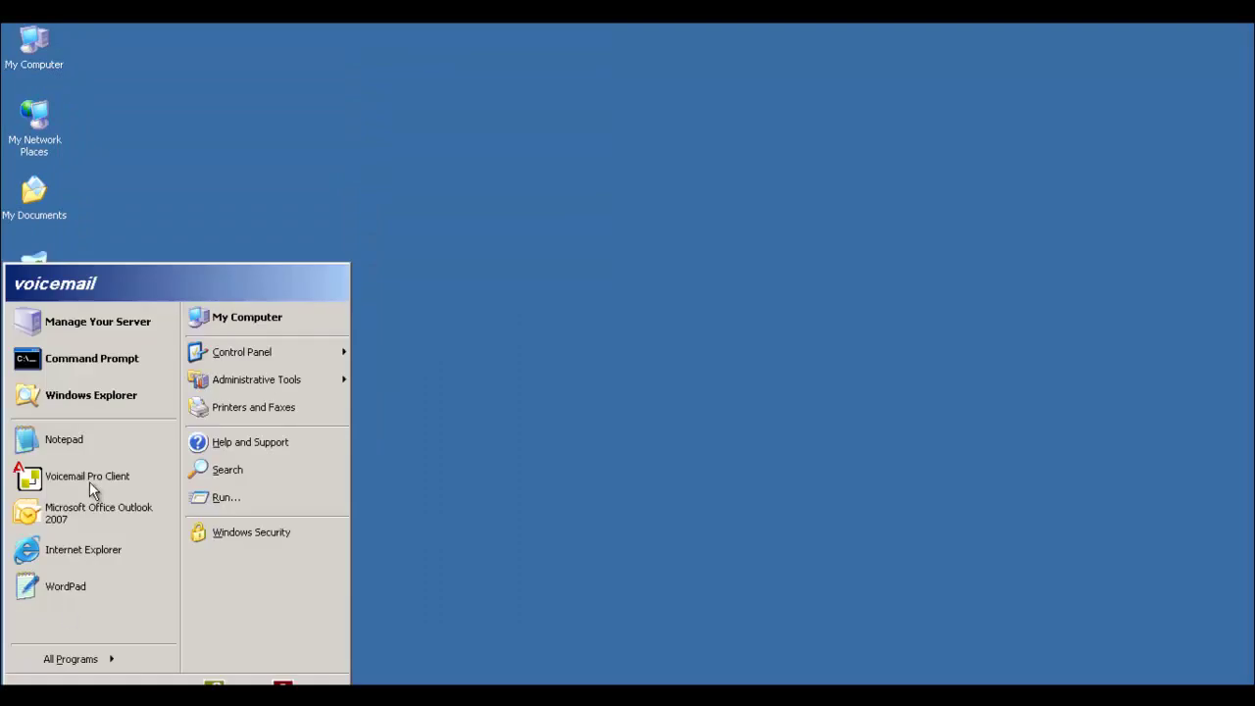
- Open Voicemail Pro Client, review the MAPI and SMTP Sender email settings in System Preferences, and close the client
left_click(92, 478)
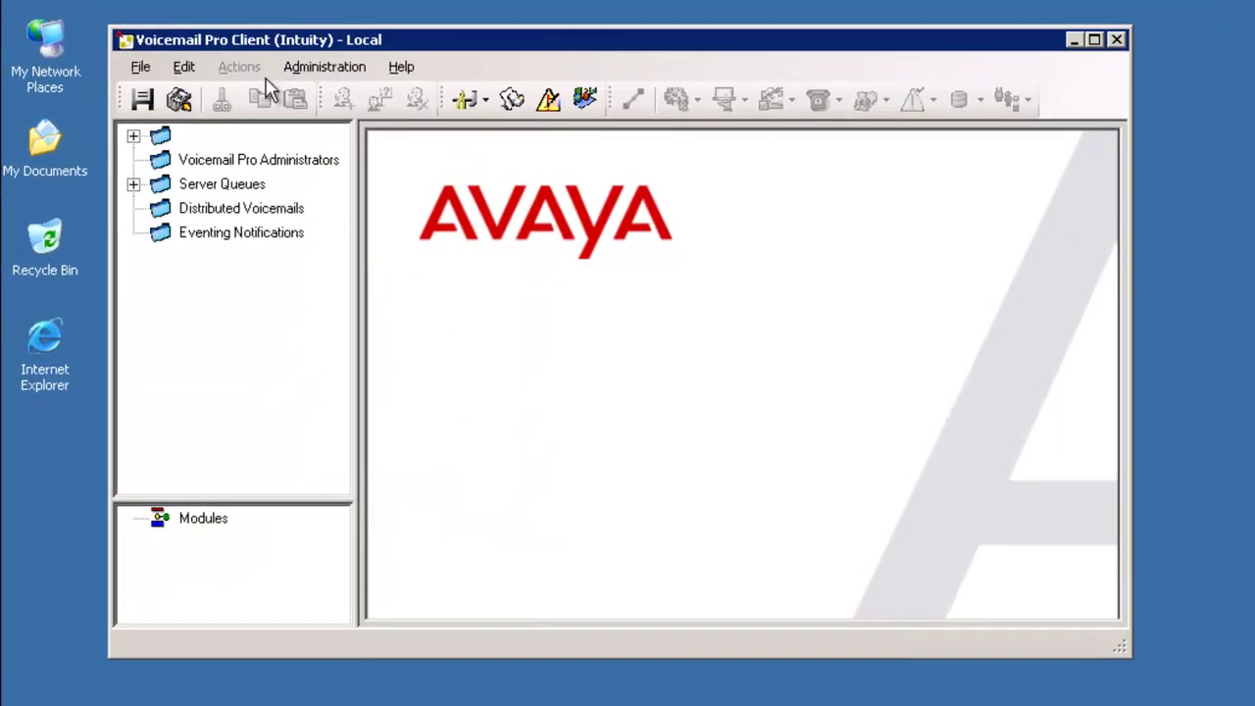
left_click(291, 65)
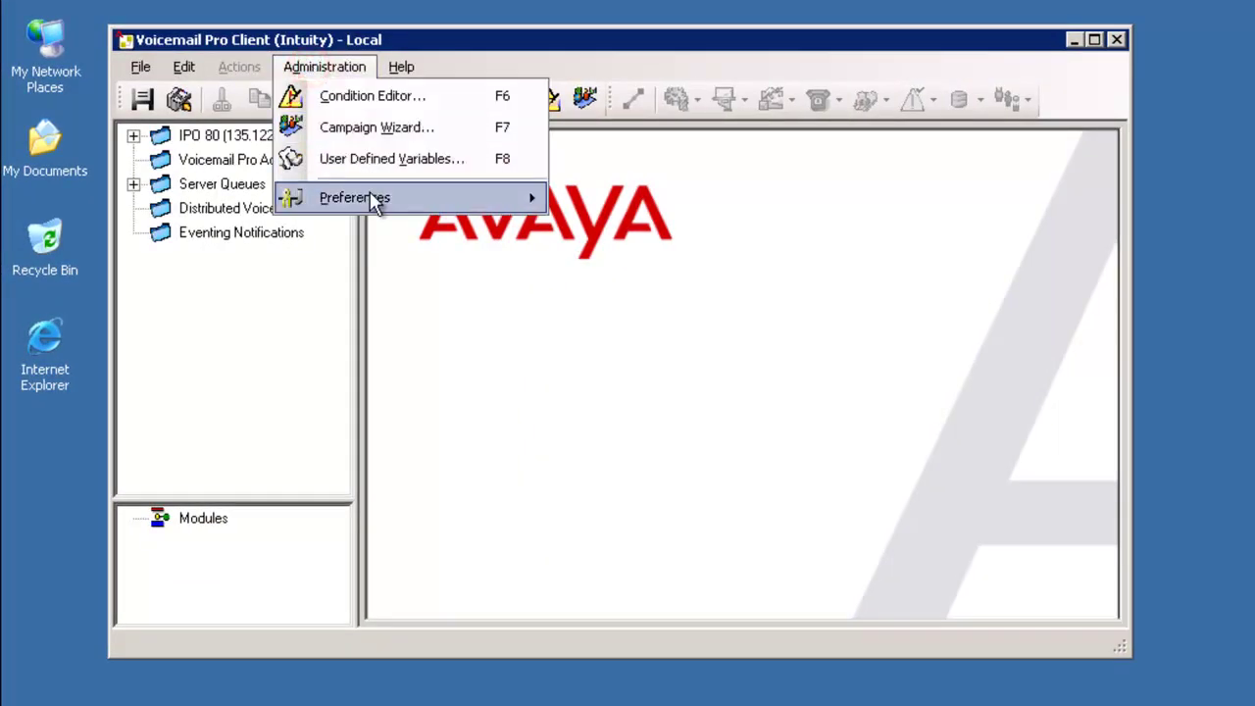
mouse_move(385, 202)
left_click(652, 206)
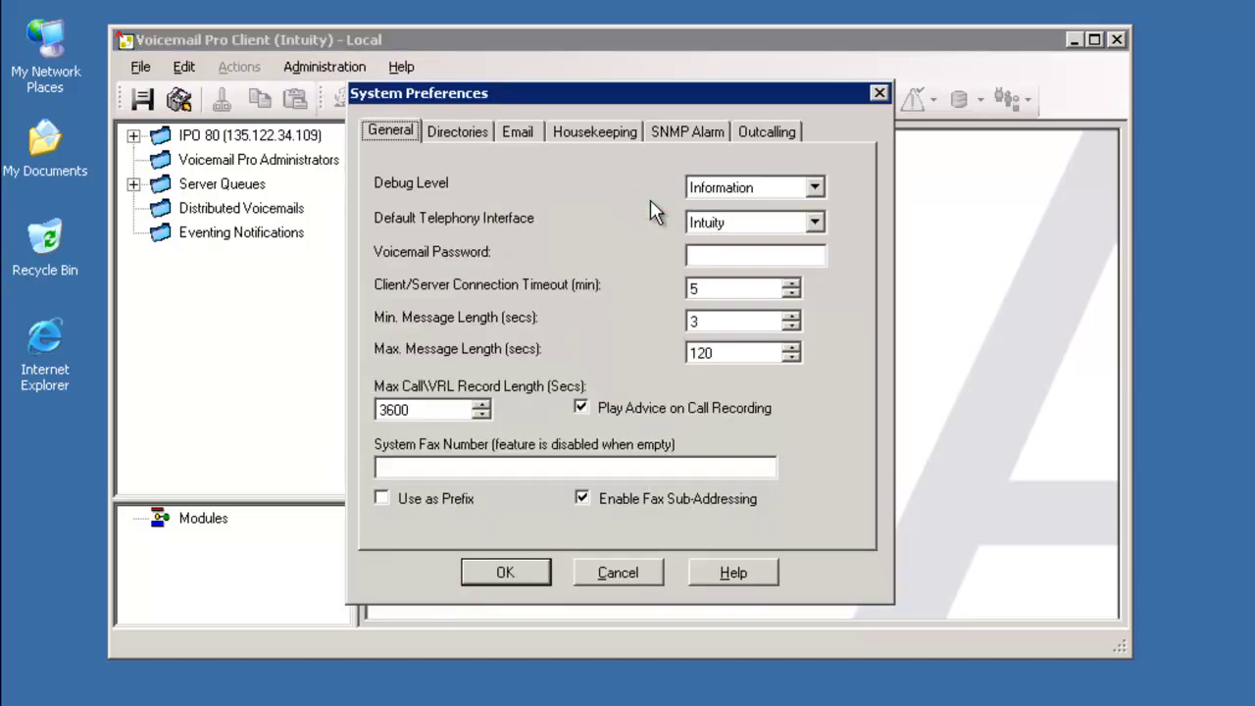
left_click(509, 131)
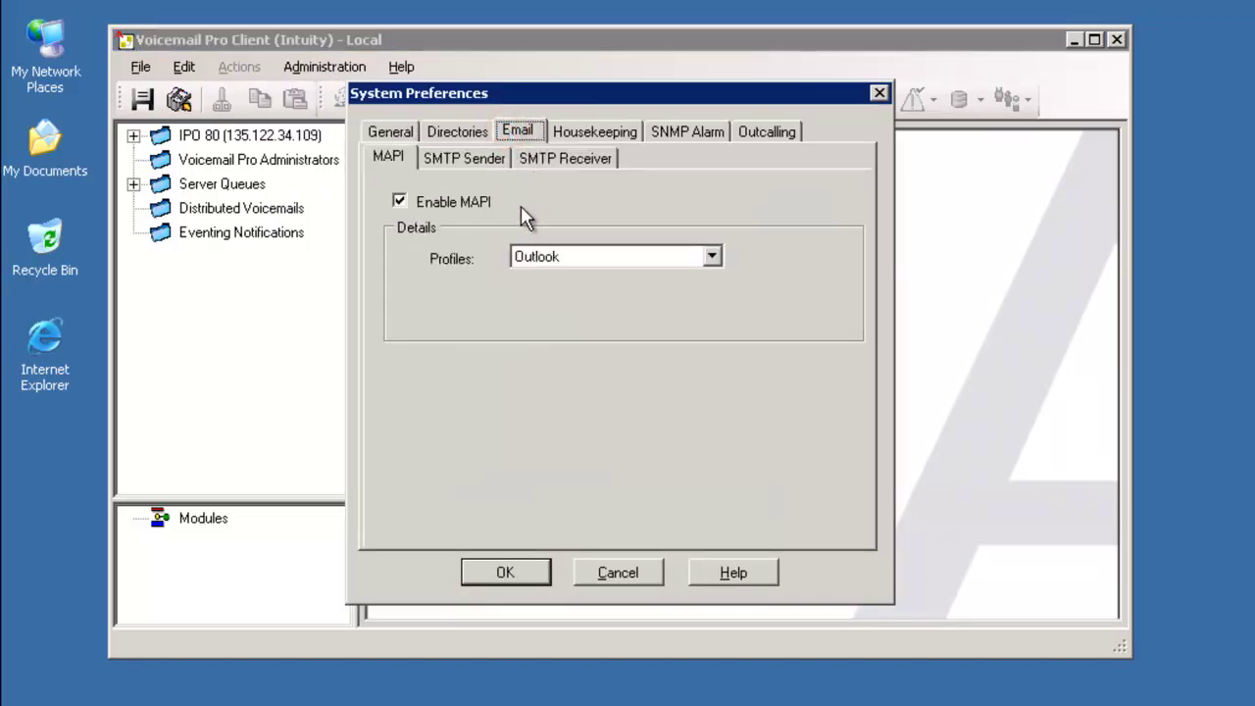
left_click(486, 160)
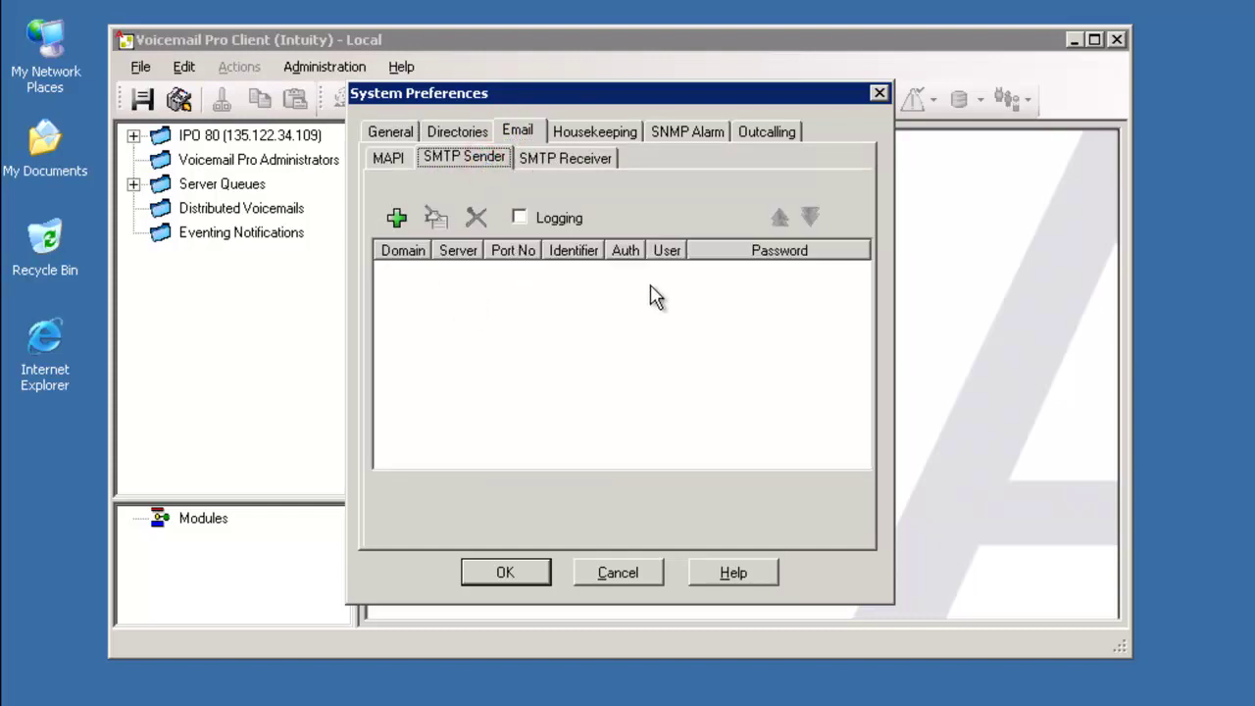
left_click(495, 279)
left_click(639, 571)
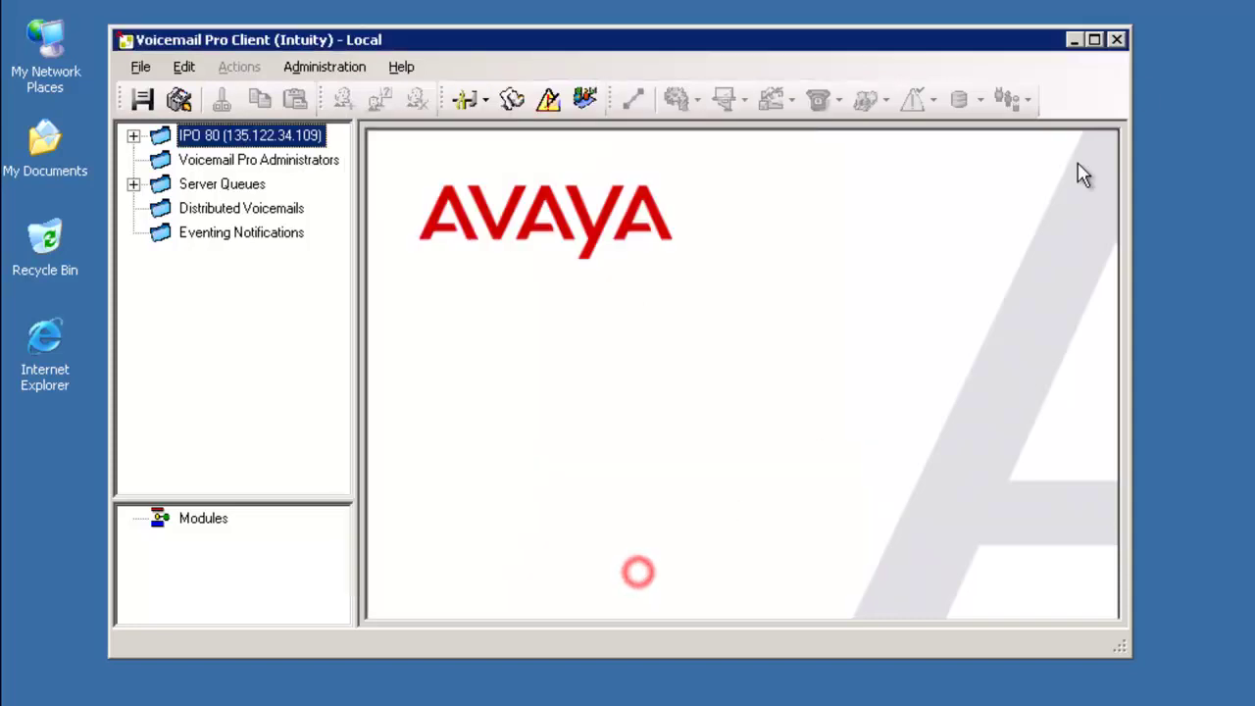
left_click(1119, 41)
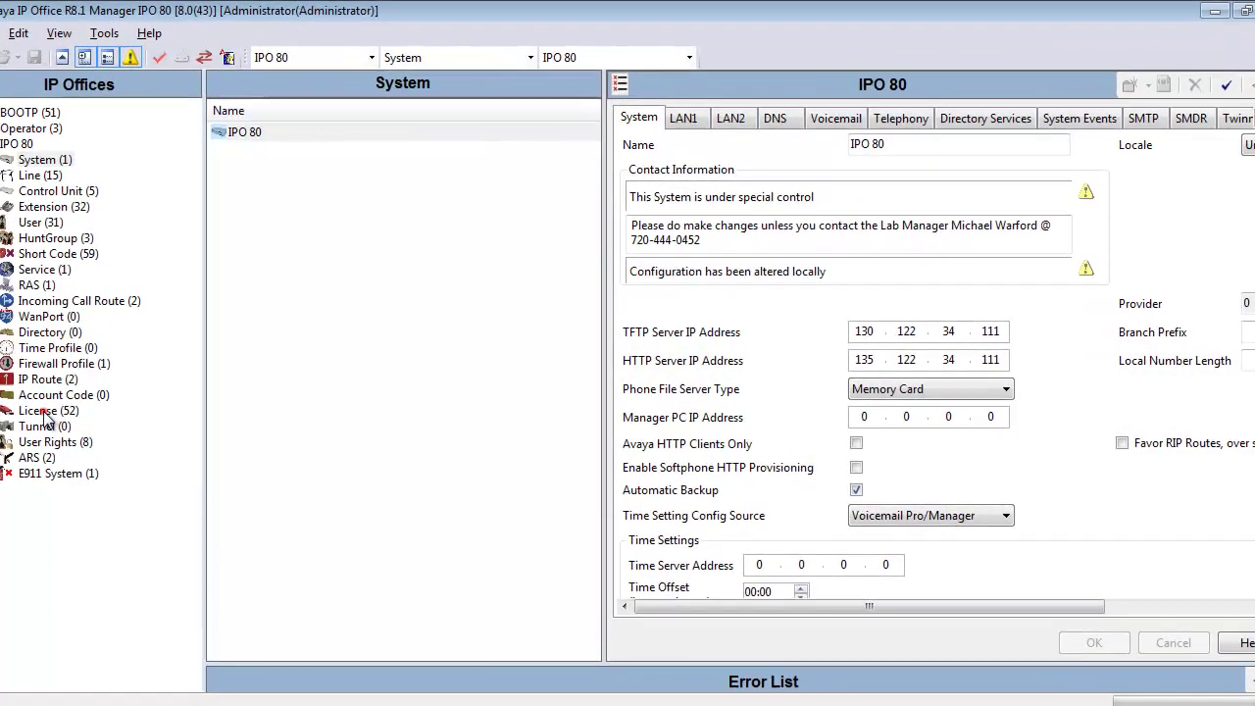
- Open the UMS Web Services license and check that the extension 8006 mailbox is assigned web access, and accept the mailbox selection
left_click(44, 415)
left_click_drag(591, 363, 594, 453)
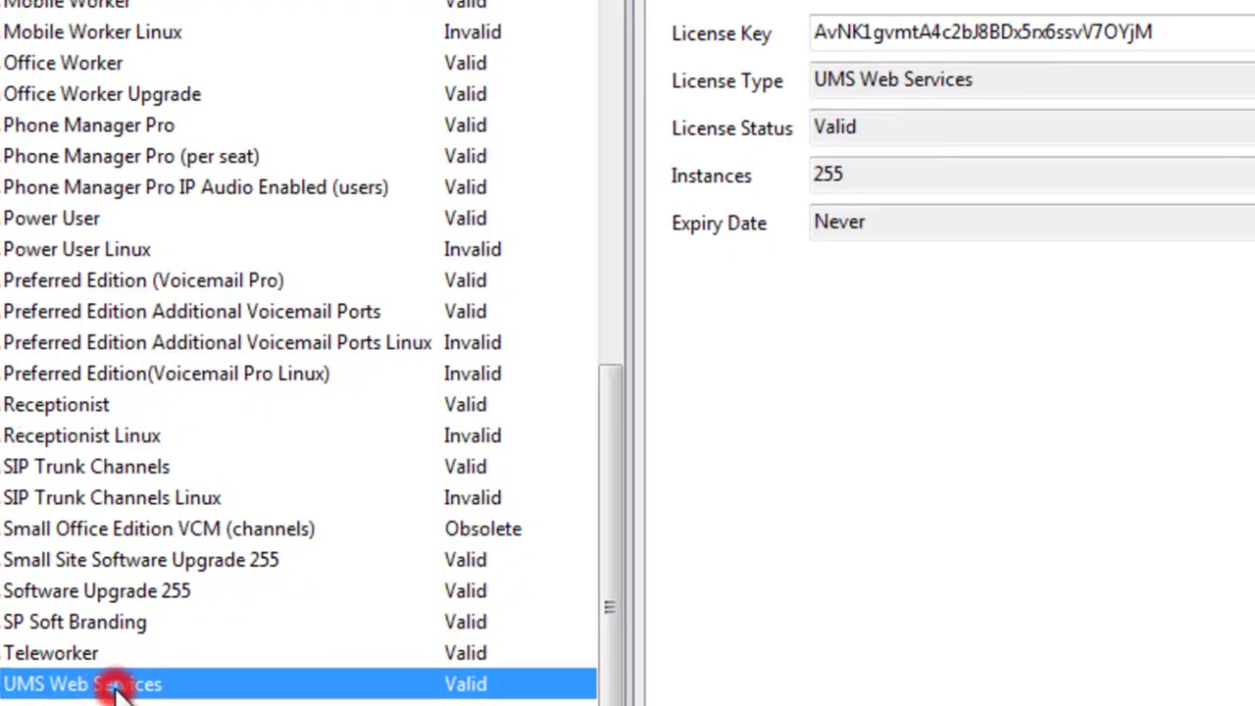
double_click(257, 581)
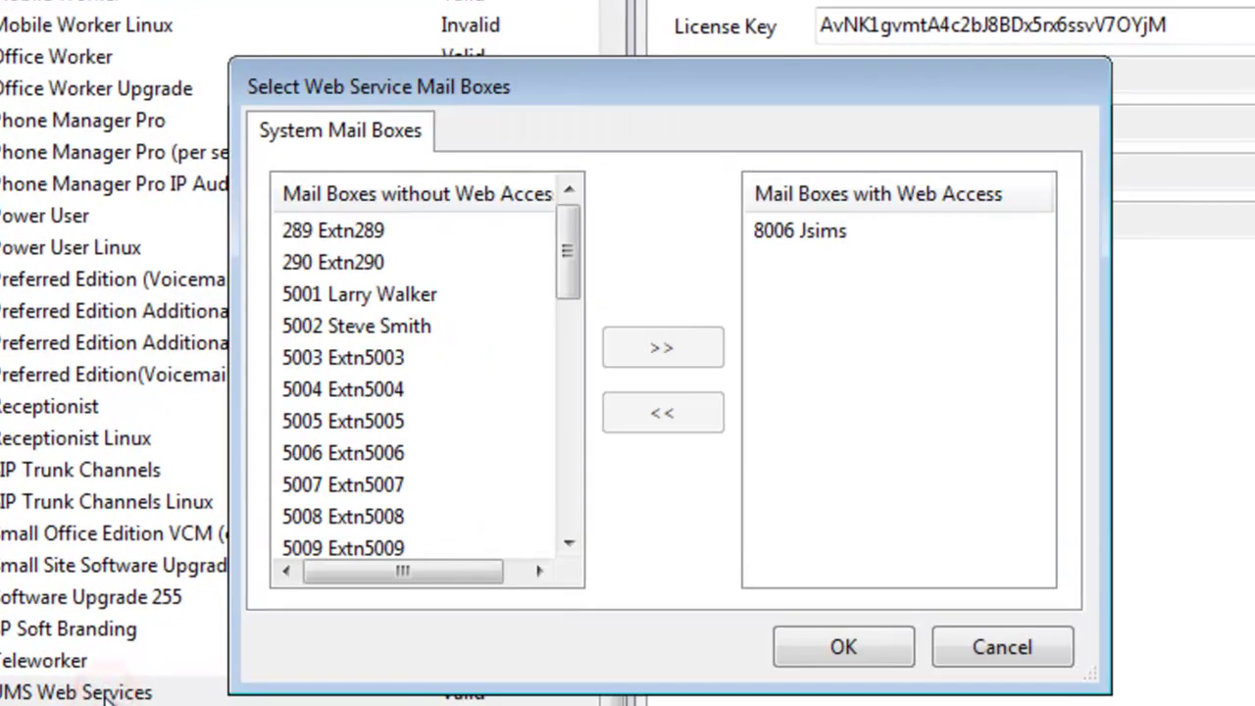
left_click(837, 234)
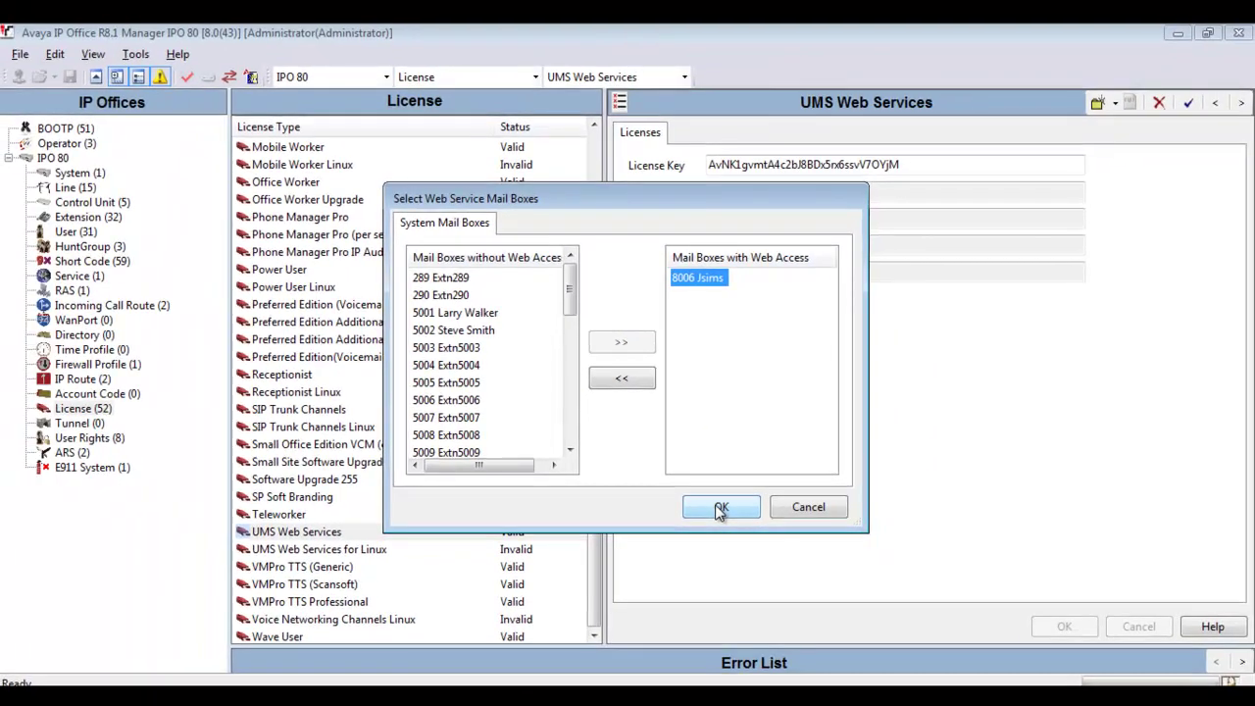
left_click(721, 509)
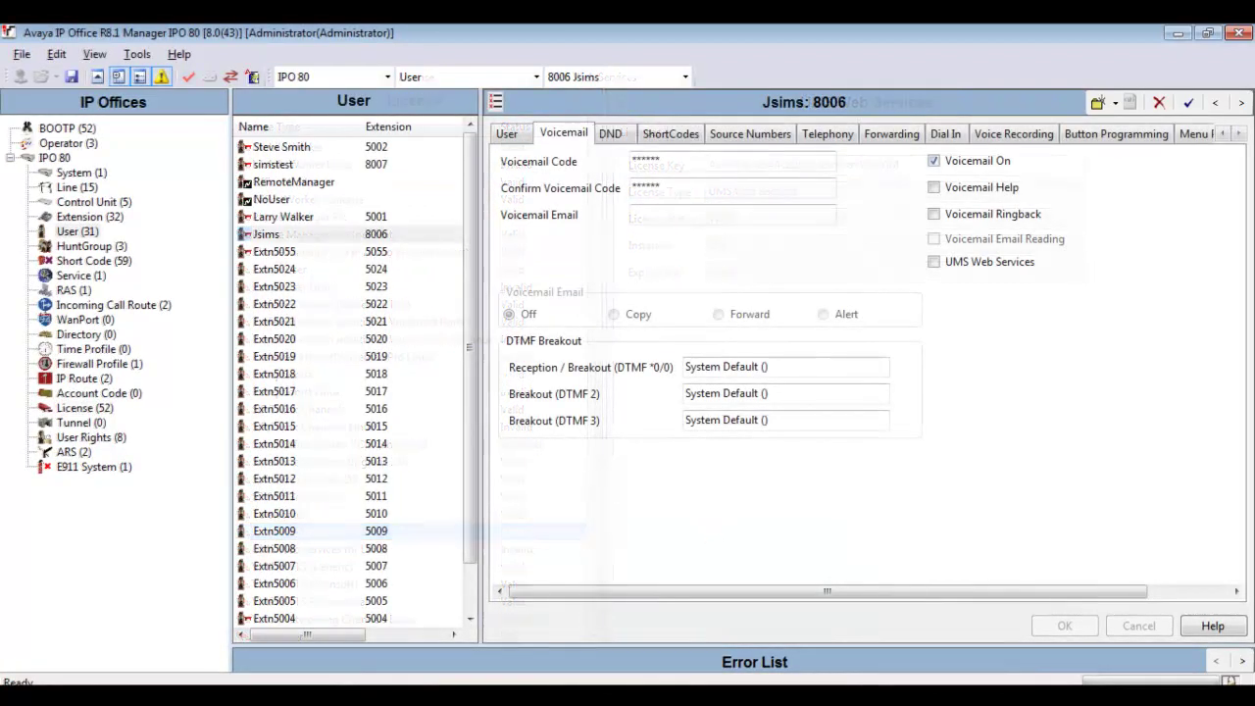
- For the user at extension 8006, enter the voicemail email address, enable UMS Web Services, set Voicemail Email to Forward, and apply the changes
left_click(76, 231)
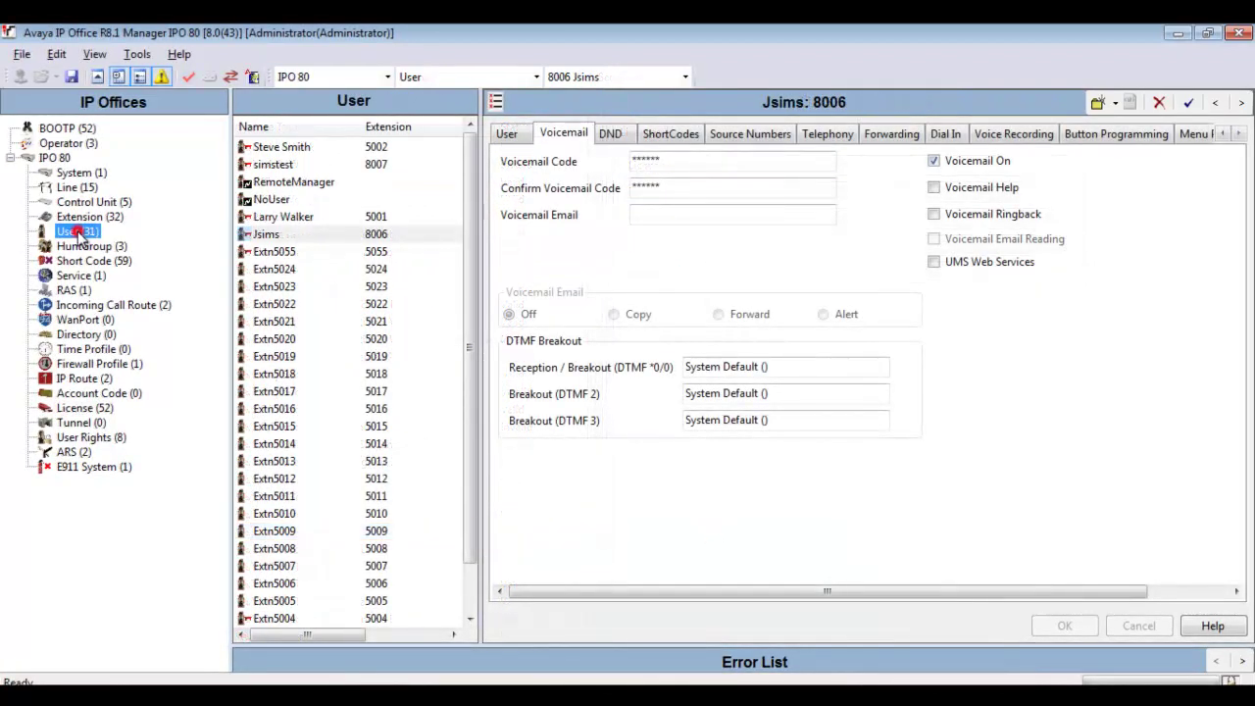
left_click(271, 238)
left_click(654, 214)
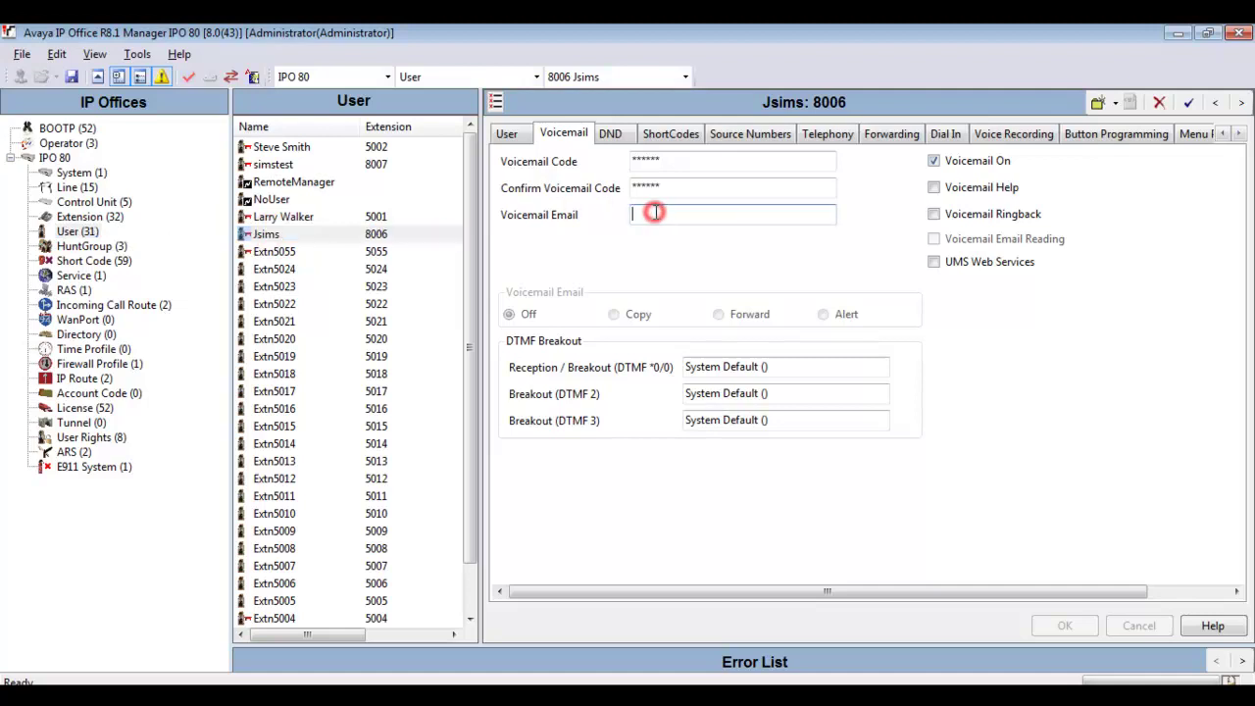
type("jsims@contoso.com")
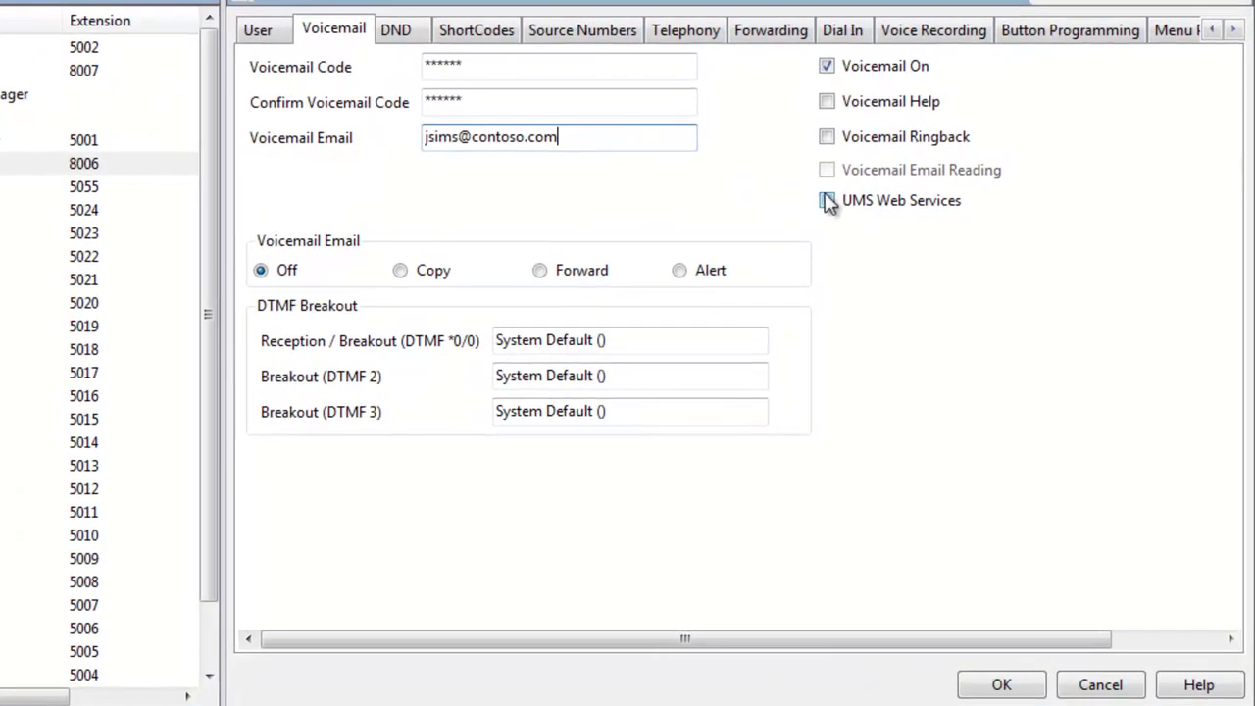
left_click(827, 201)
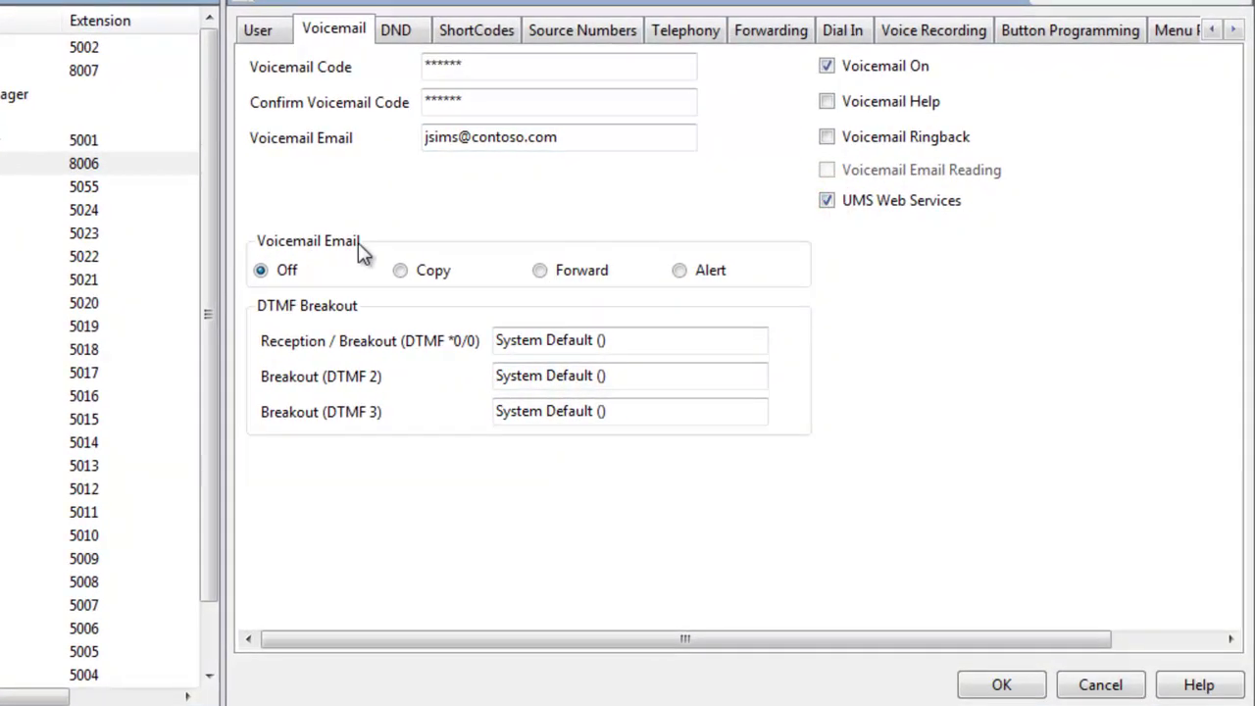
left_click(540, 271)
left_click(999, 684)
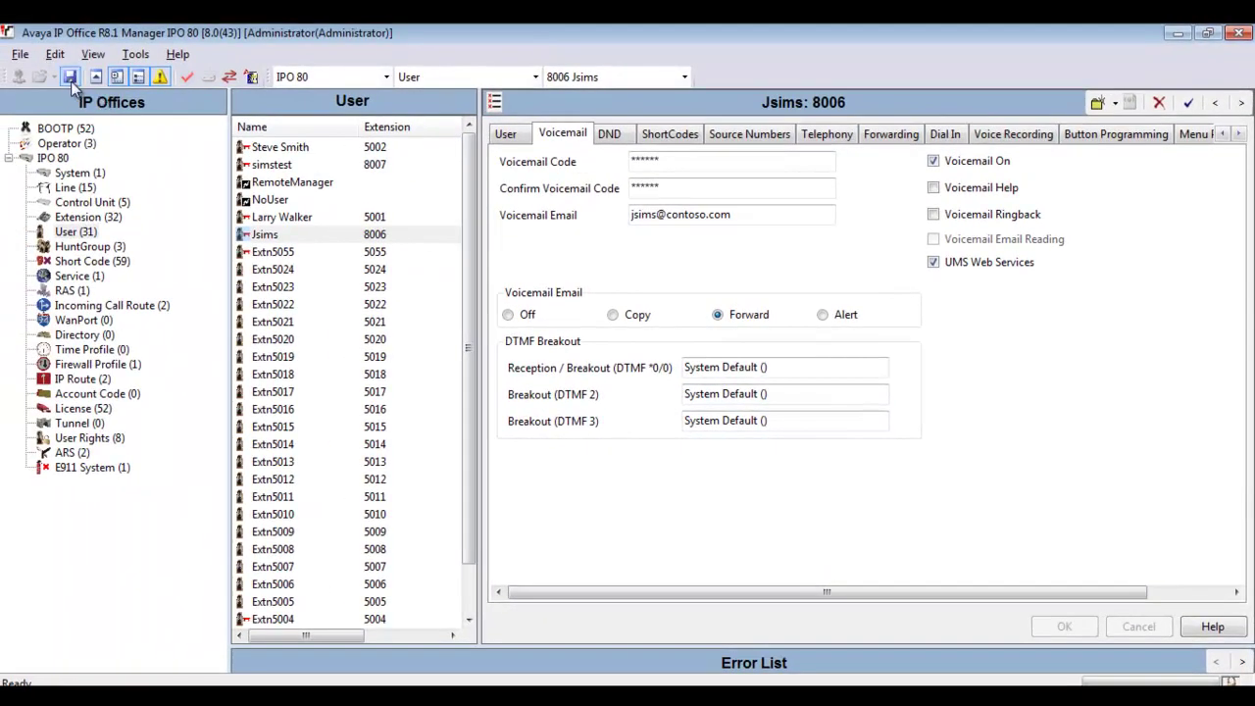
- Save the IPO 80 configuration to the system using the Merge reboot mode
left_click(71, 80)
left_click(529, 438)
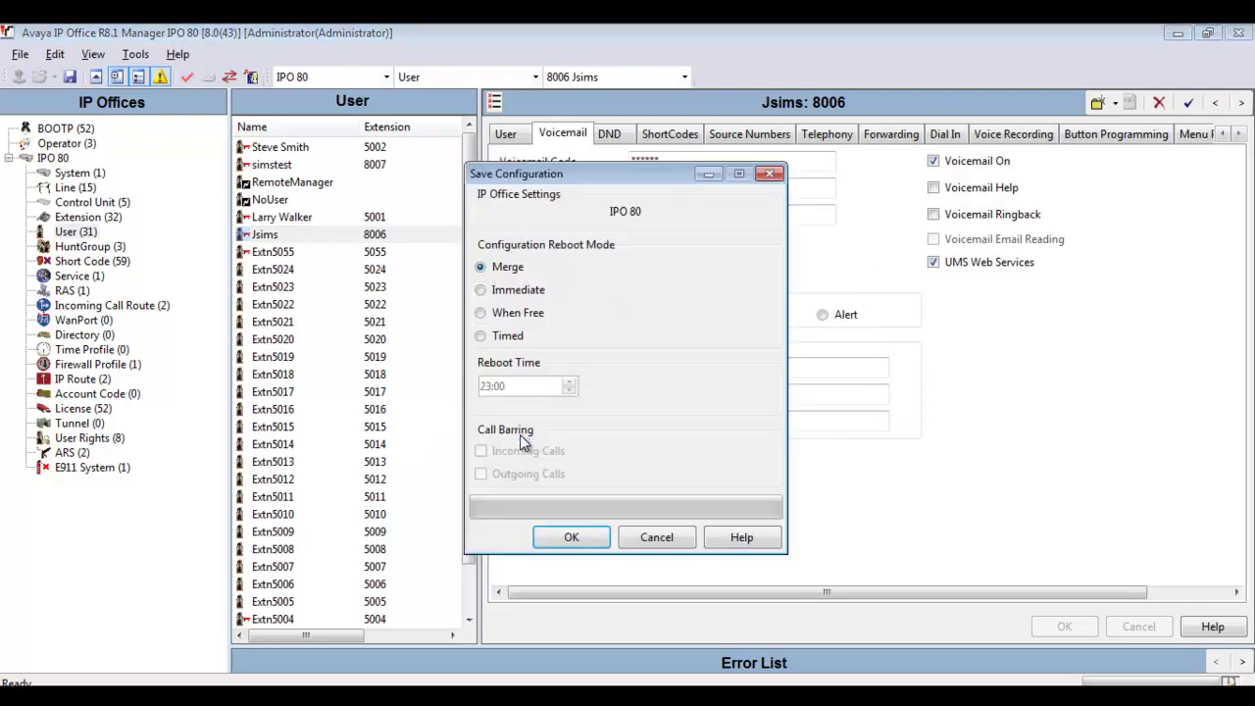
left_click(574, 535)
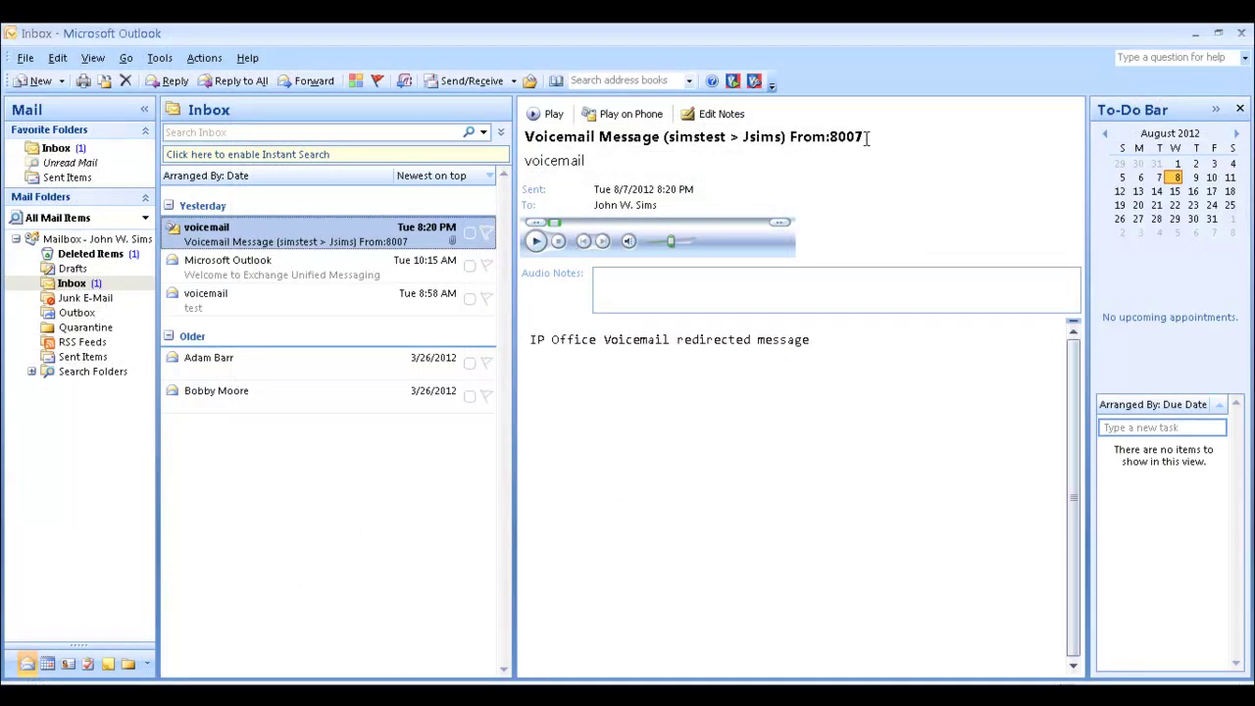
- In Outlook, examine the subject line of the voicemail from extension 8007, play its recording, and stop the playback
left_click_drag(866, 137, 545, 139)
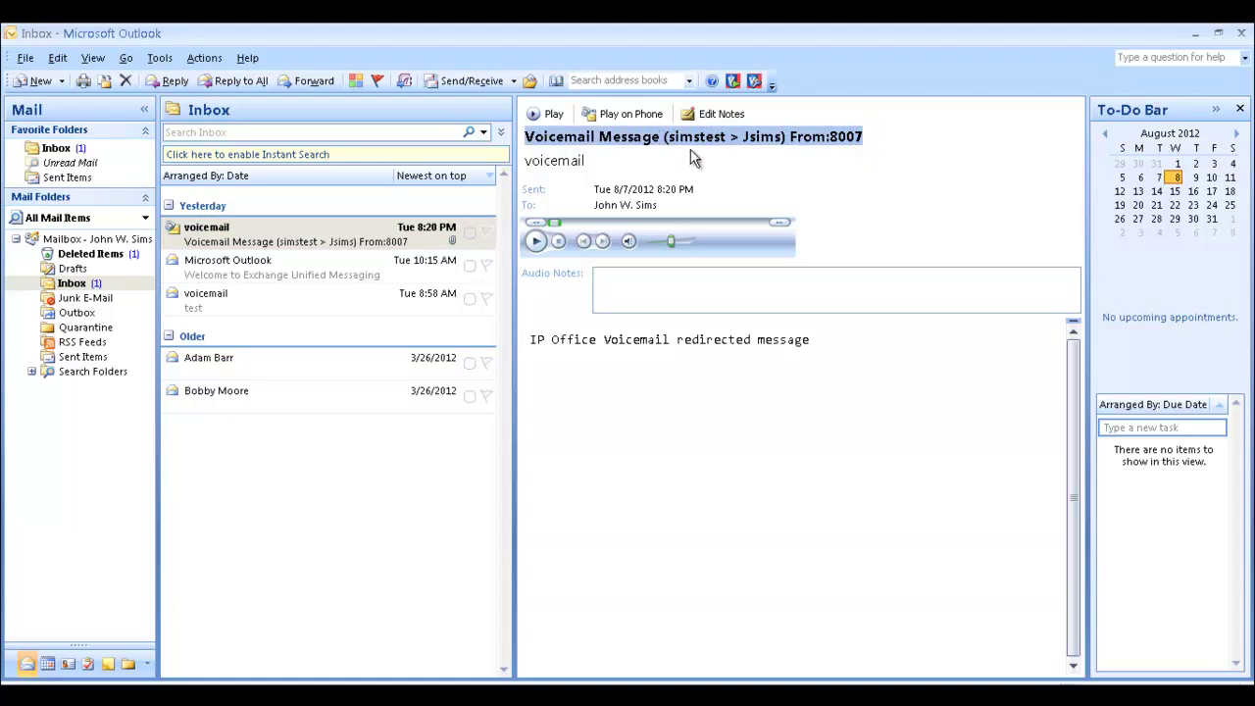
left_click(758, 142)
left_click(867, 139)
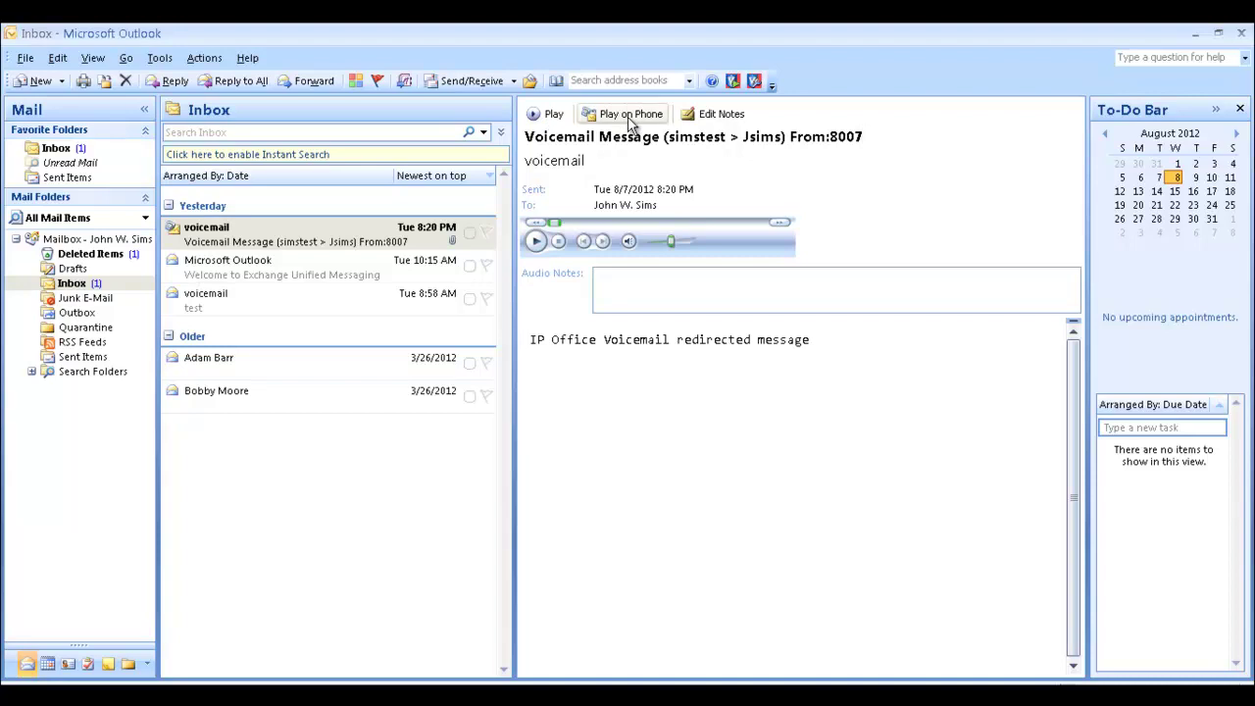
left_click(537, 243)
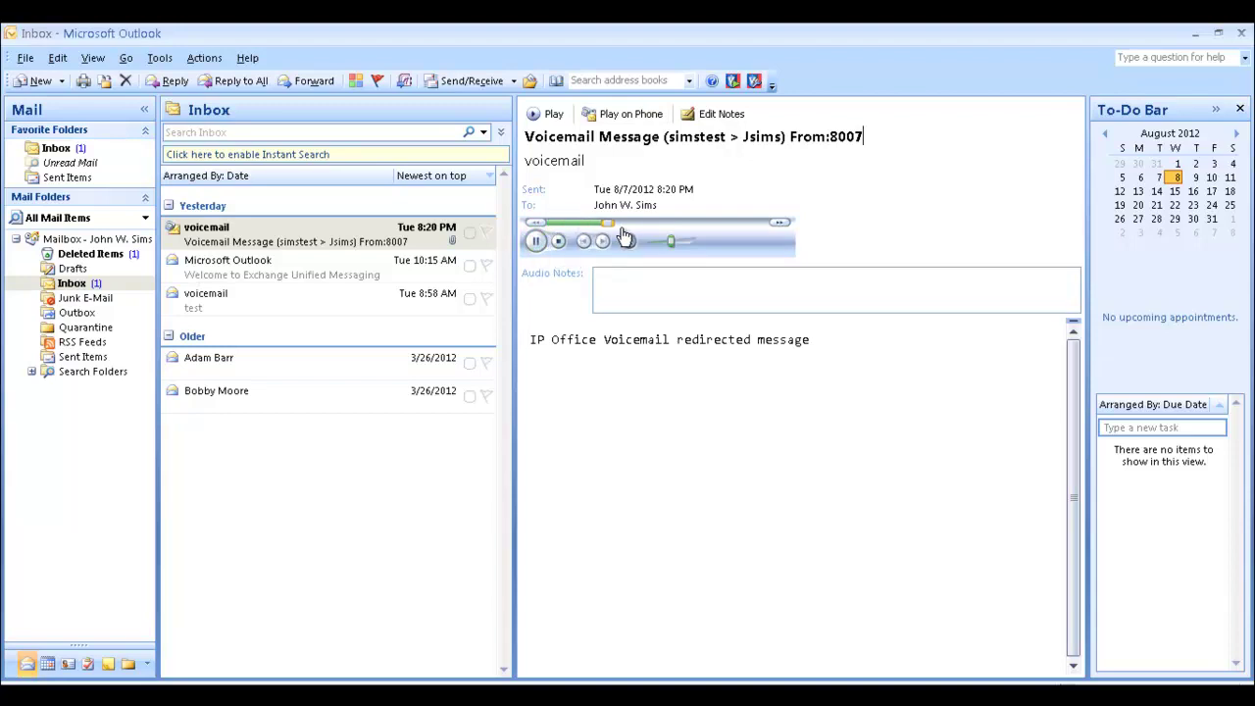
left_click(558, 245)
- Add the audio note "Add Helpful Notes" to the voicemail message and close the message window with the note saved
left_click(714, 115)
type("Add Helpful Notes")
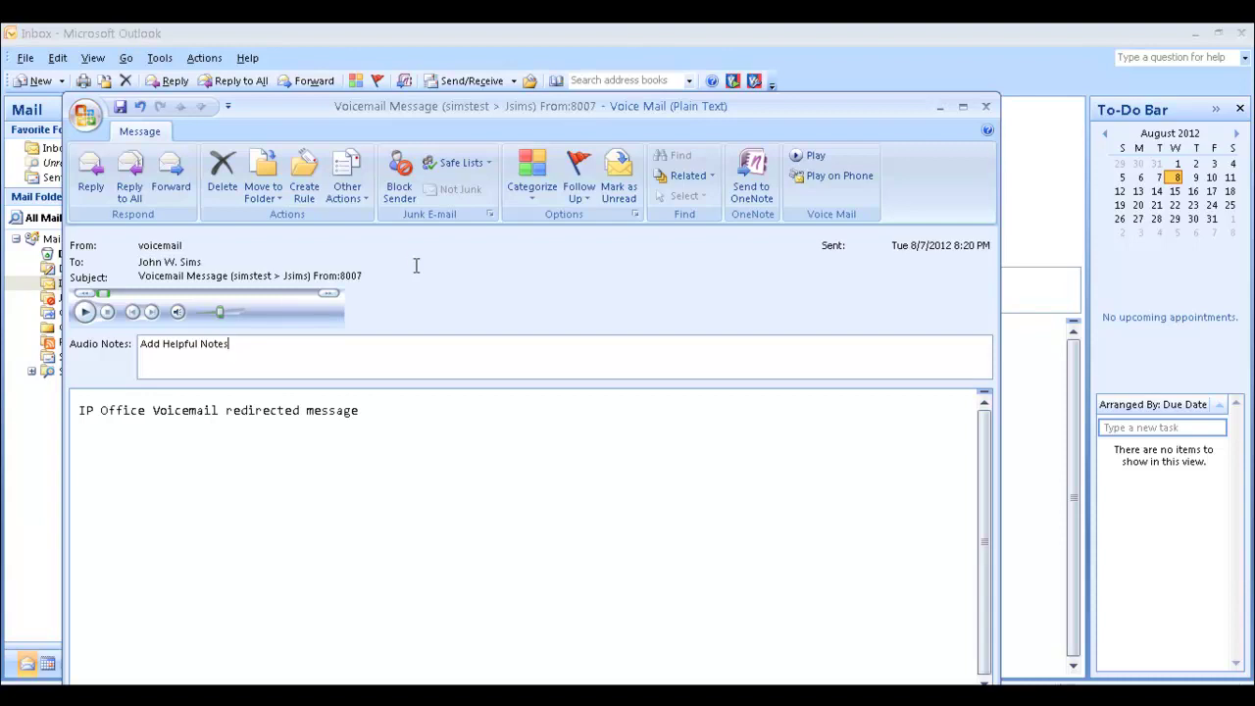
key("Escape")
left_click(558, 432)
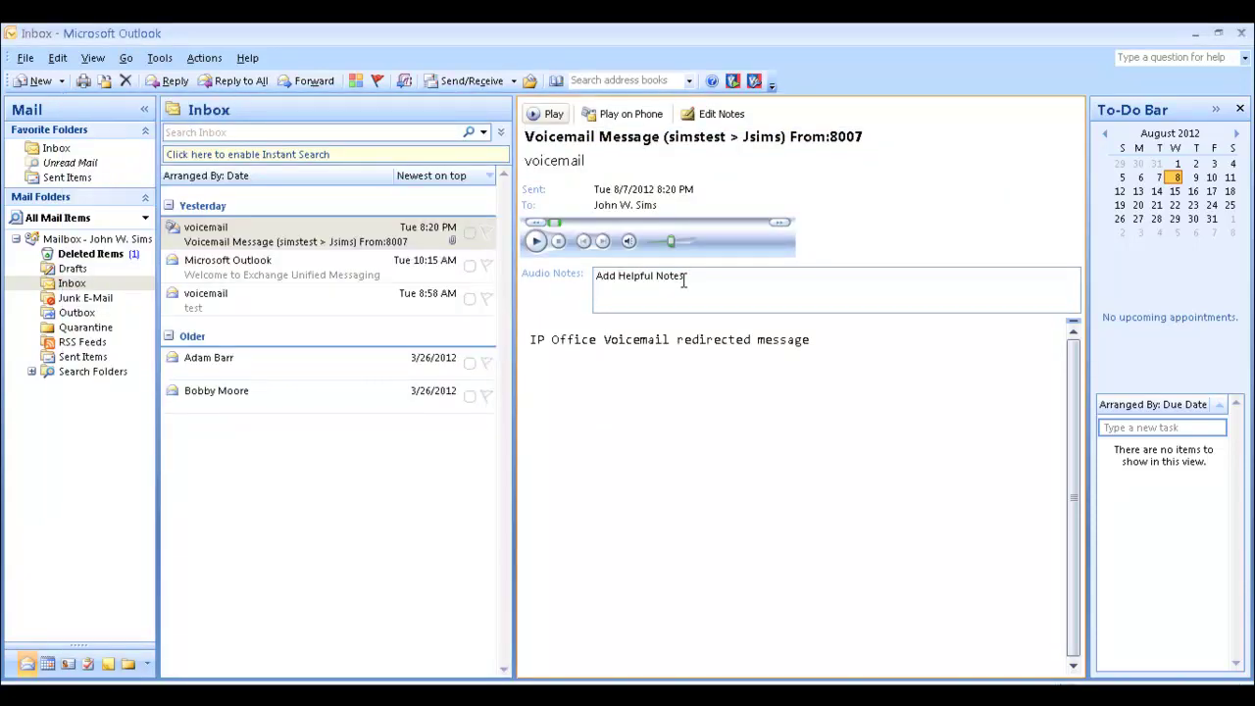
- Review the audio notes and body text of the voicemail from extension 8007, and select that message in the Inbox
left_click_drag(687, 277, 593, 293)
left_click(605, 292)
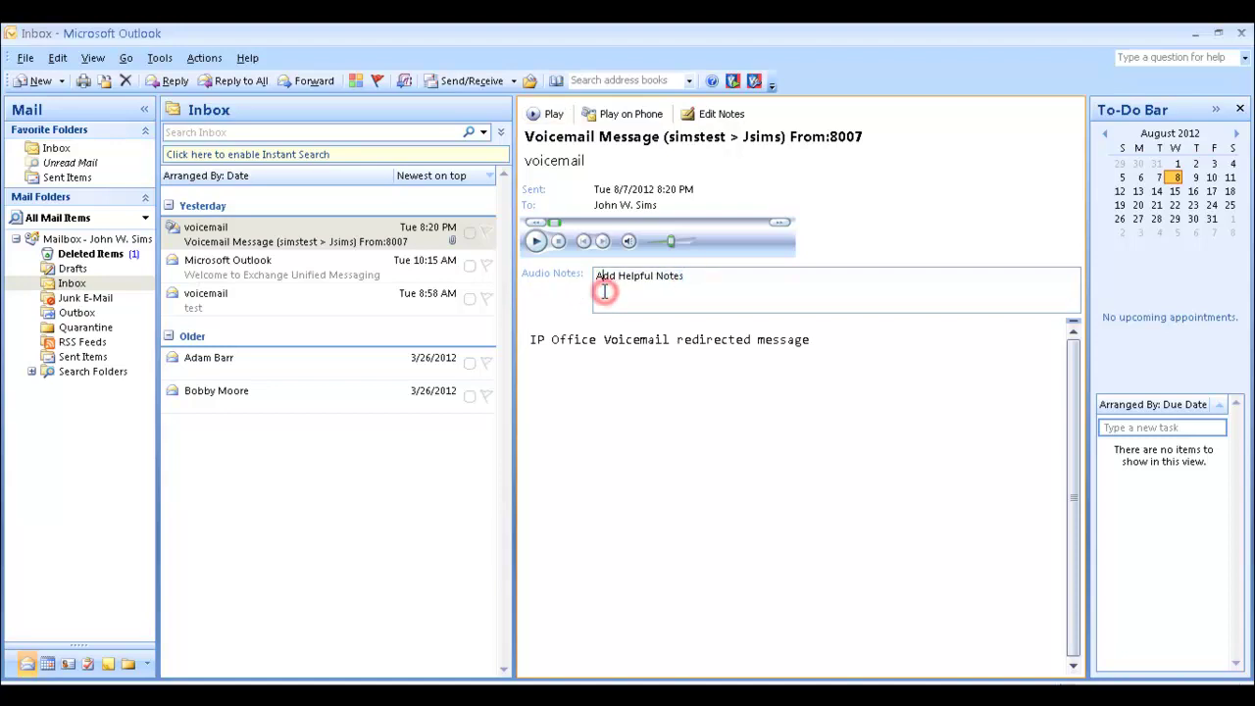
left_click(531, 342)
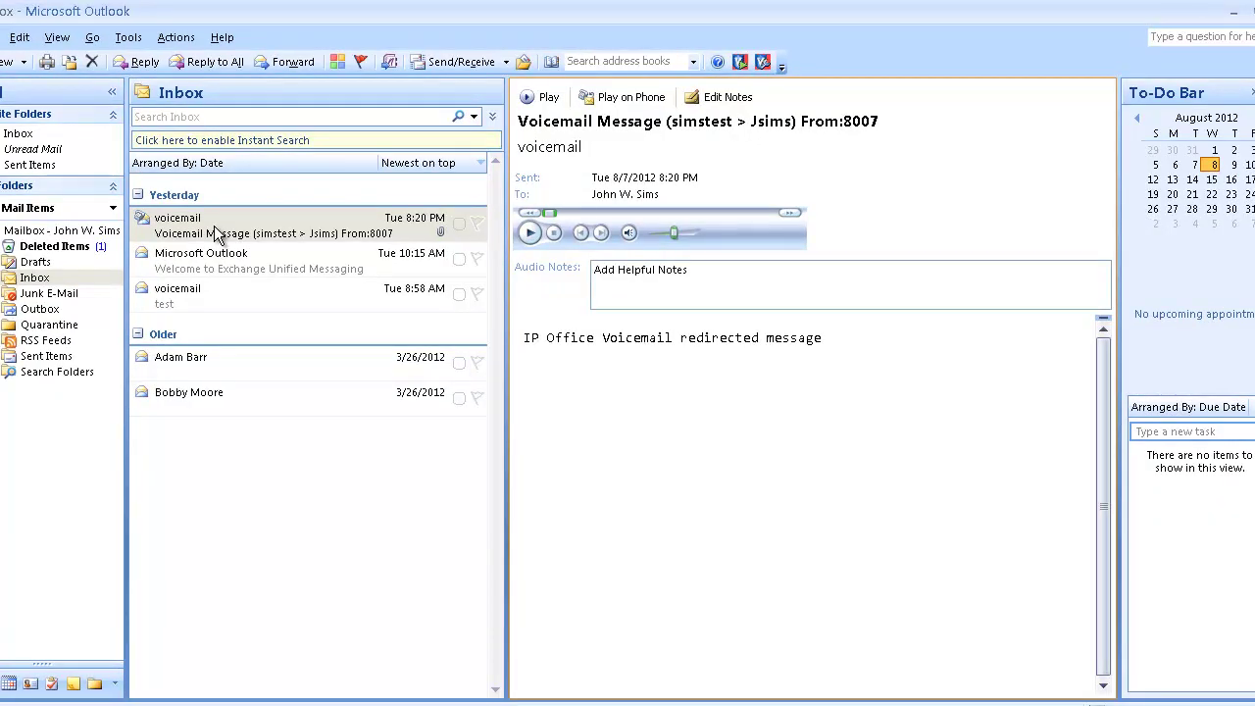
left_click(216, 236)
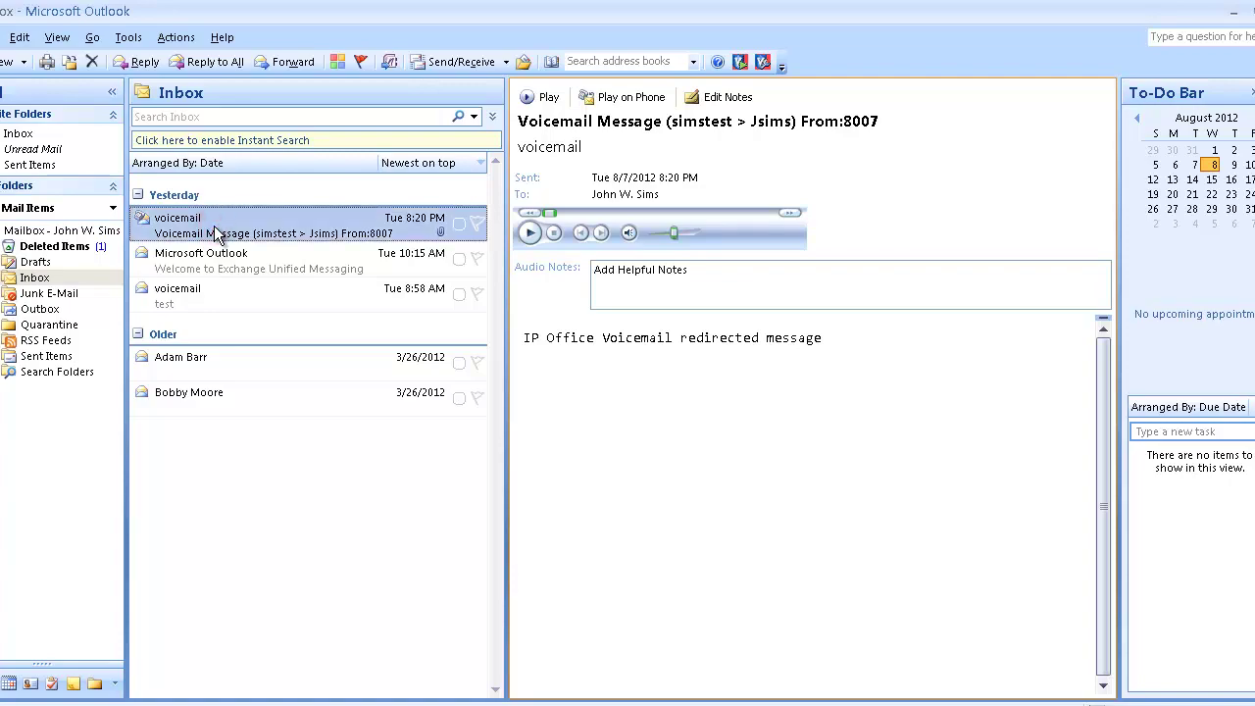